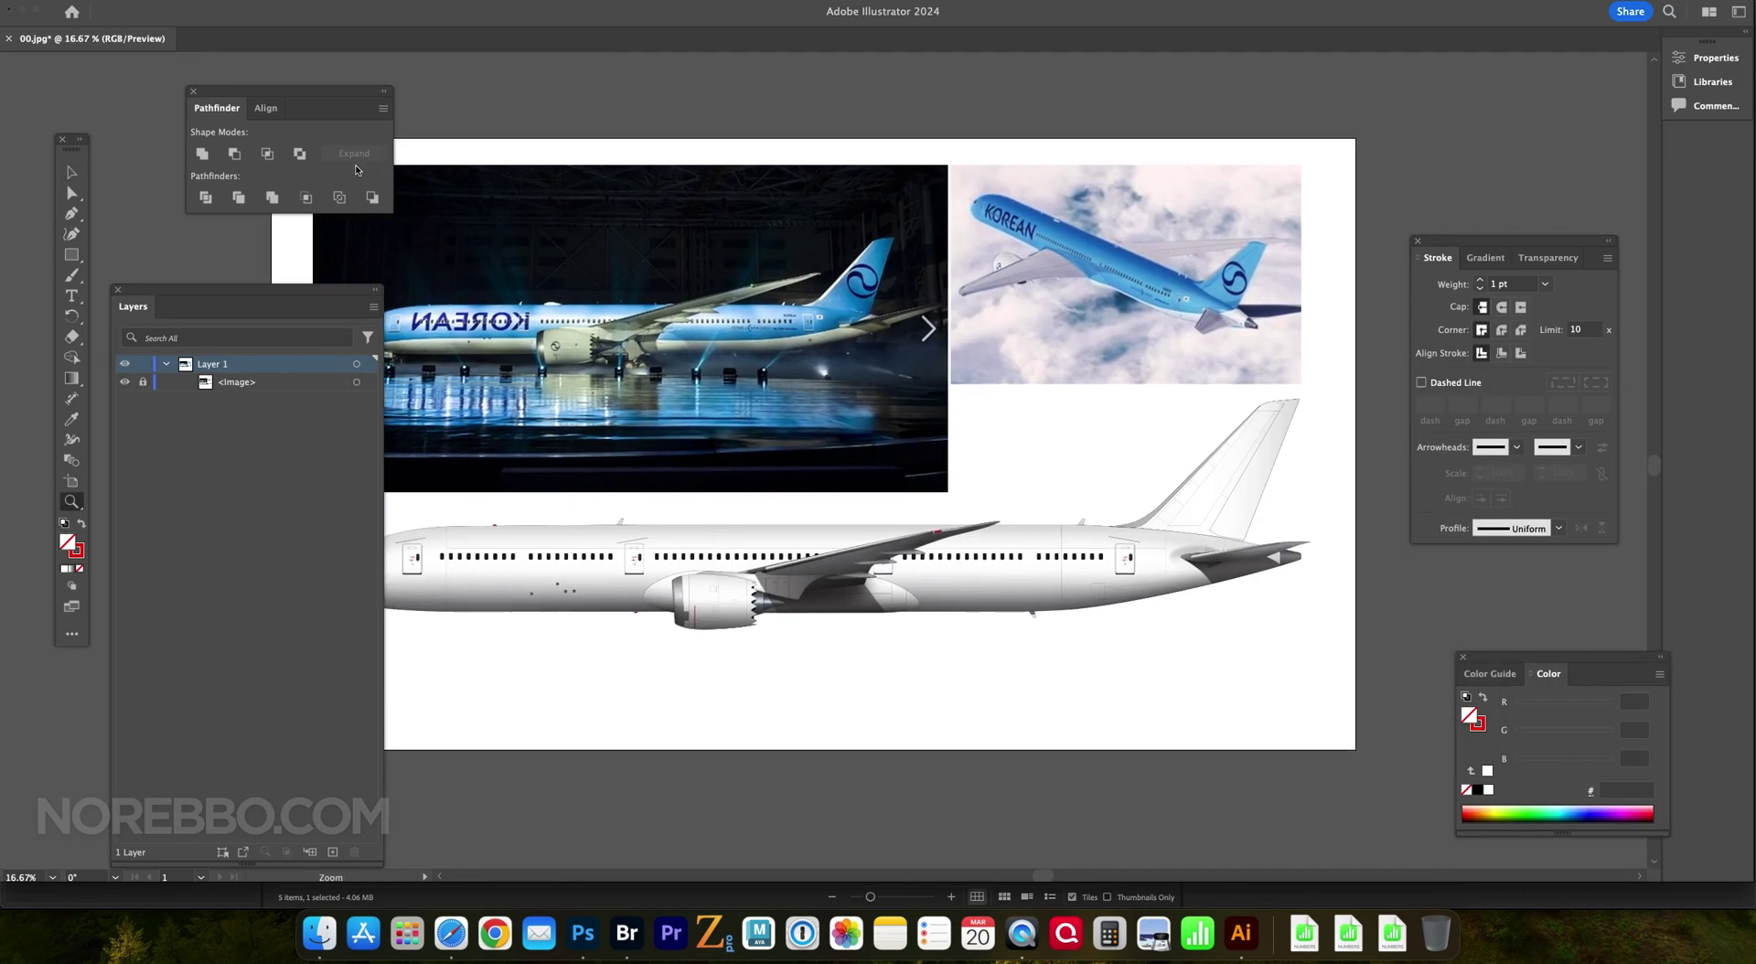
- Move the panels aside and zoom in on the 787-10 profile
{"action": "left_click_drag", "start_coordinate": [274, 90], "coordinate": [200, 57]}
{"action": "left_click_drag", "start_coordinate": [247, 289], "coordinate": [206, 257]}
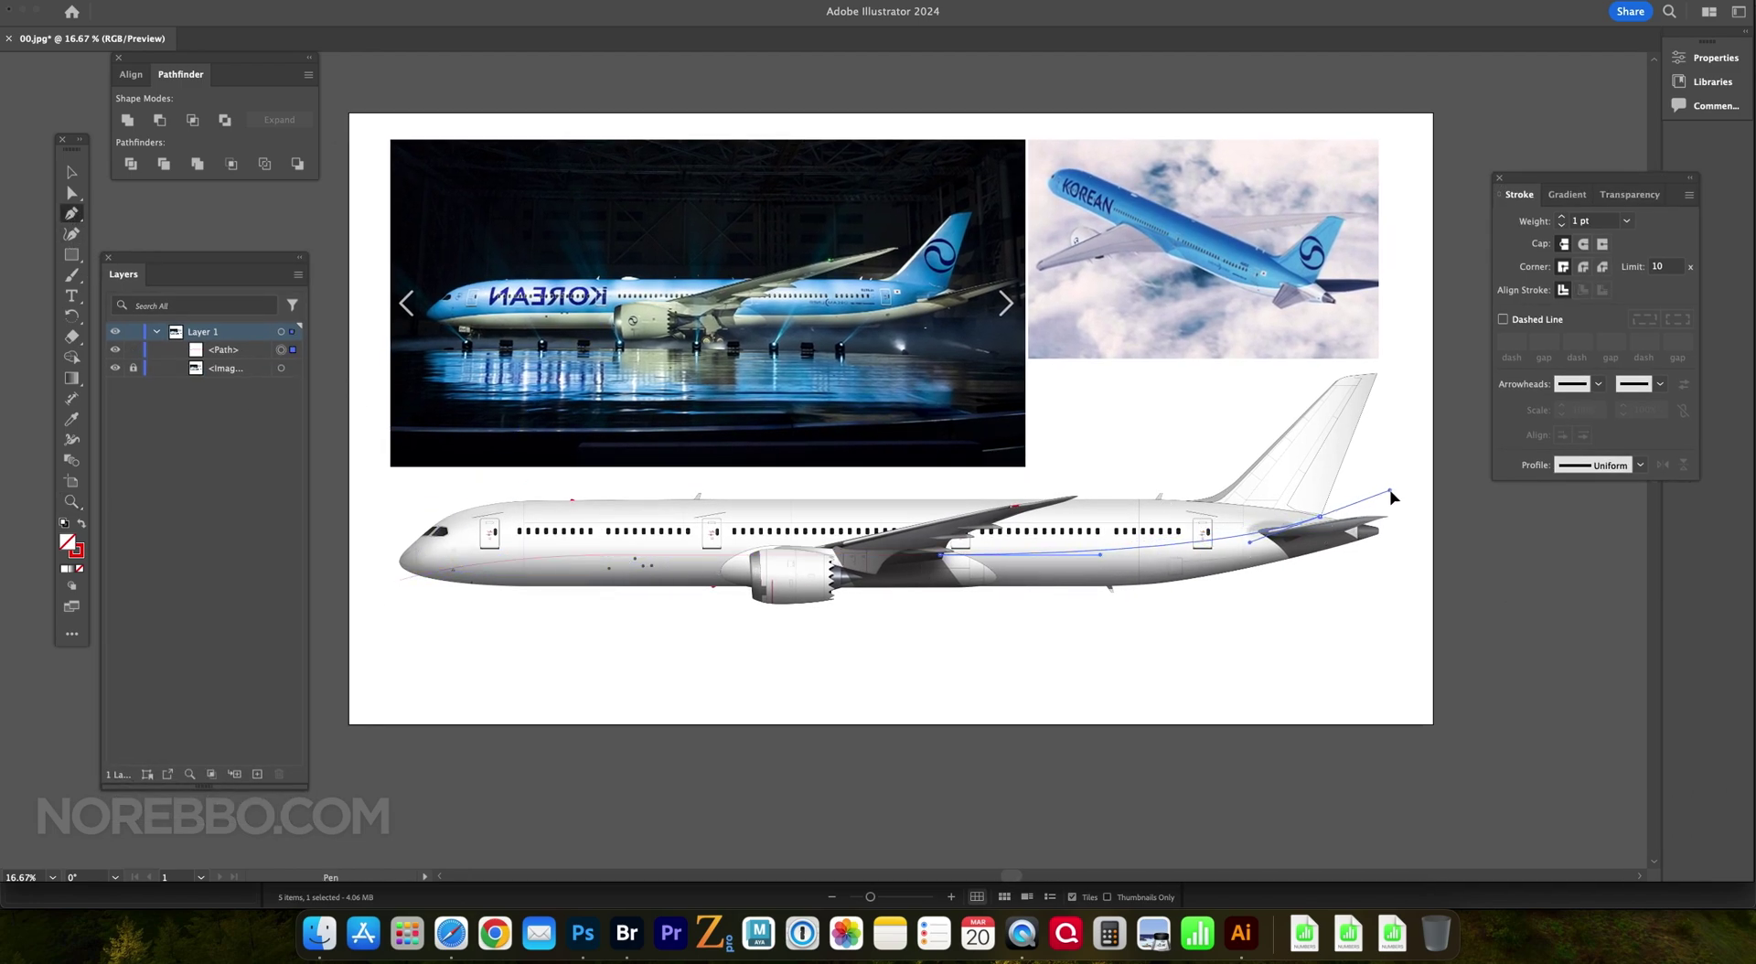
{"action": "key", "text": "z"}
{"action": "left_click_drag", "start_coordinate": [843, 303], "coordinate": [1073, 409]}
- Give the drawn fuselage line a 4 pt stroke
{"action": "left_click", "coordinate": [710, 667]}
{"action": "key", "text": "ctrl+a"}
{"action": "left_click", "coordinate": [1562, 218]}
{"action": "left_click", "coordinate": [1177, 684]}
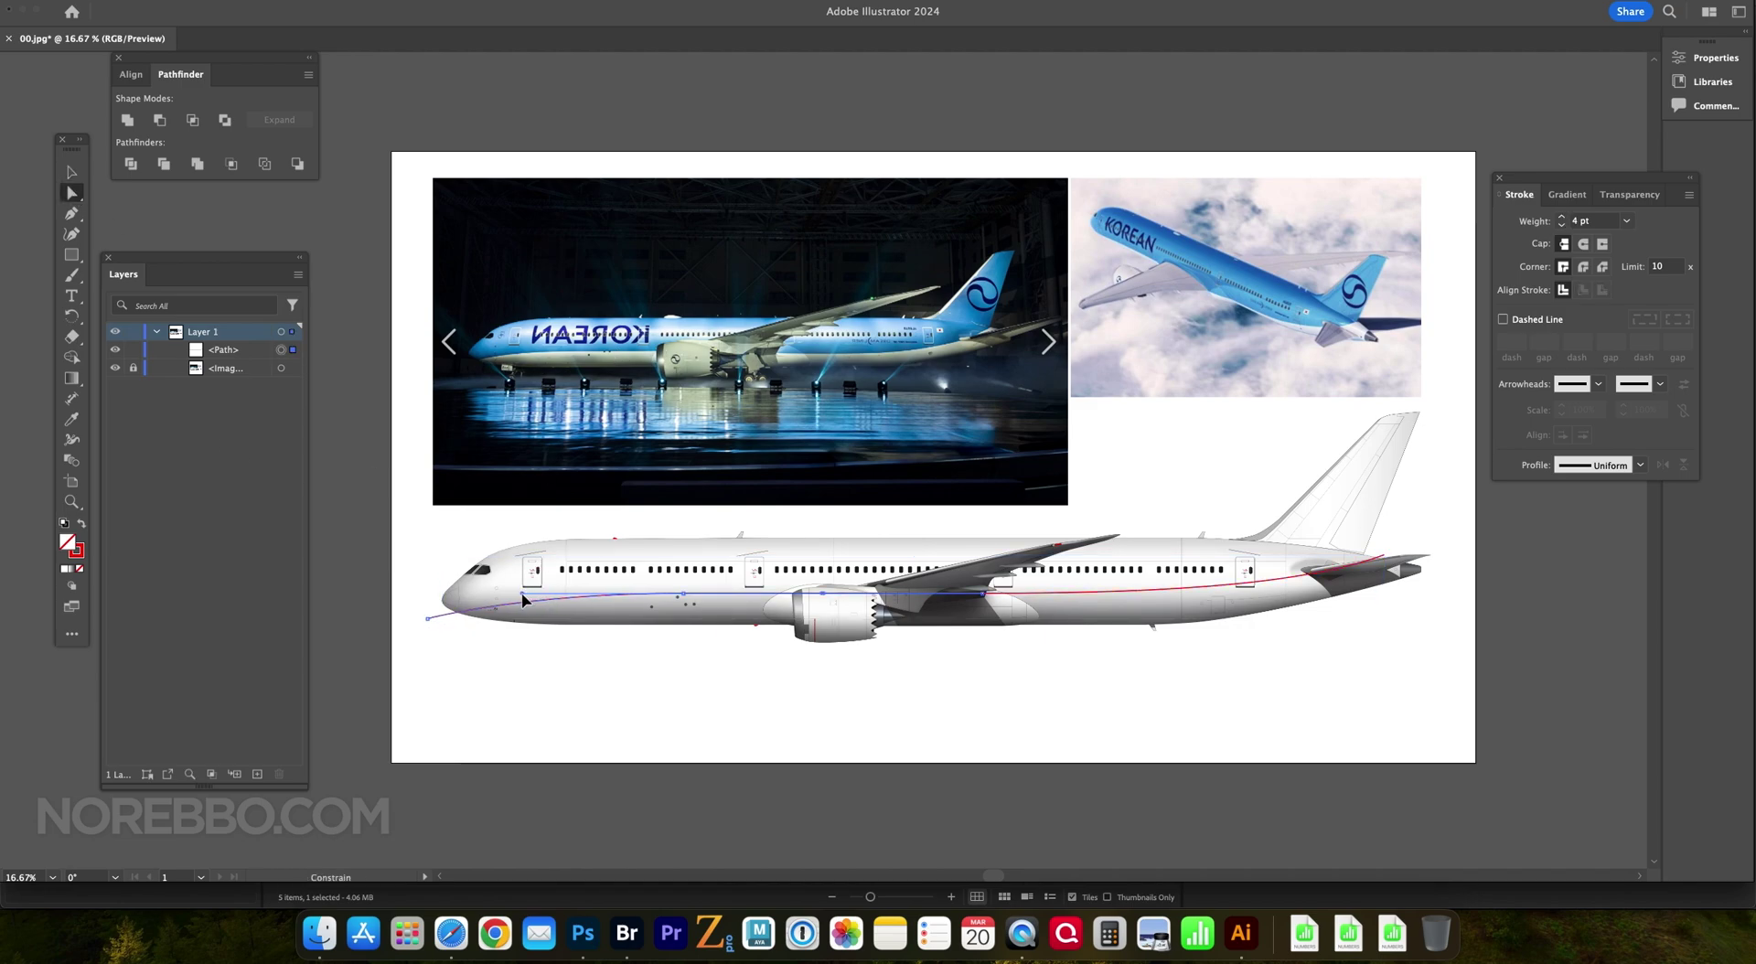
- Reshape the red line by pulling its tail anchor down-left with Direct Selection
{"action": "scroll", "coordinate": [1353, 547], "scroll_direction": "up", "scroll_amount": 10}
{"action": "left_click", "coordinate": [1363, 554]}
{"action": "key", "text": "z"}
{"action": "scroll", "coordinate": [745, 494], "scroll_direction": "down", "scroll_amount": 10}
{"action": "left_click_drag", "start_coordinate": [768, 428], "coordinate": [1031, 594]}
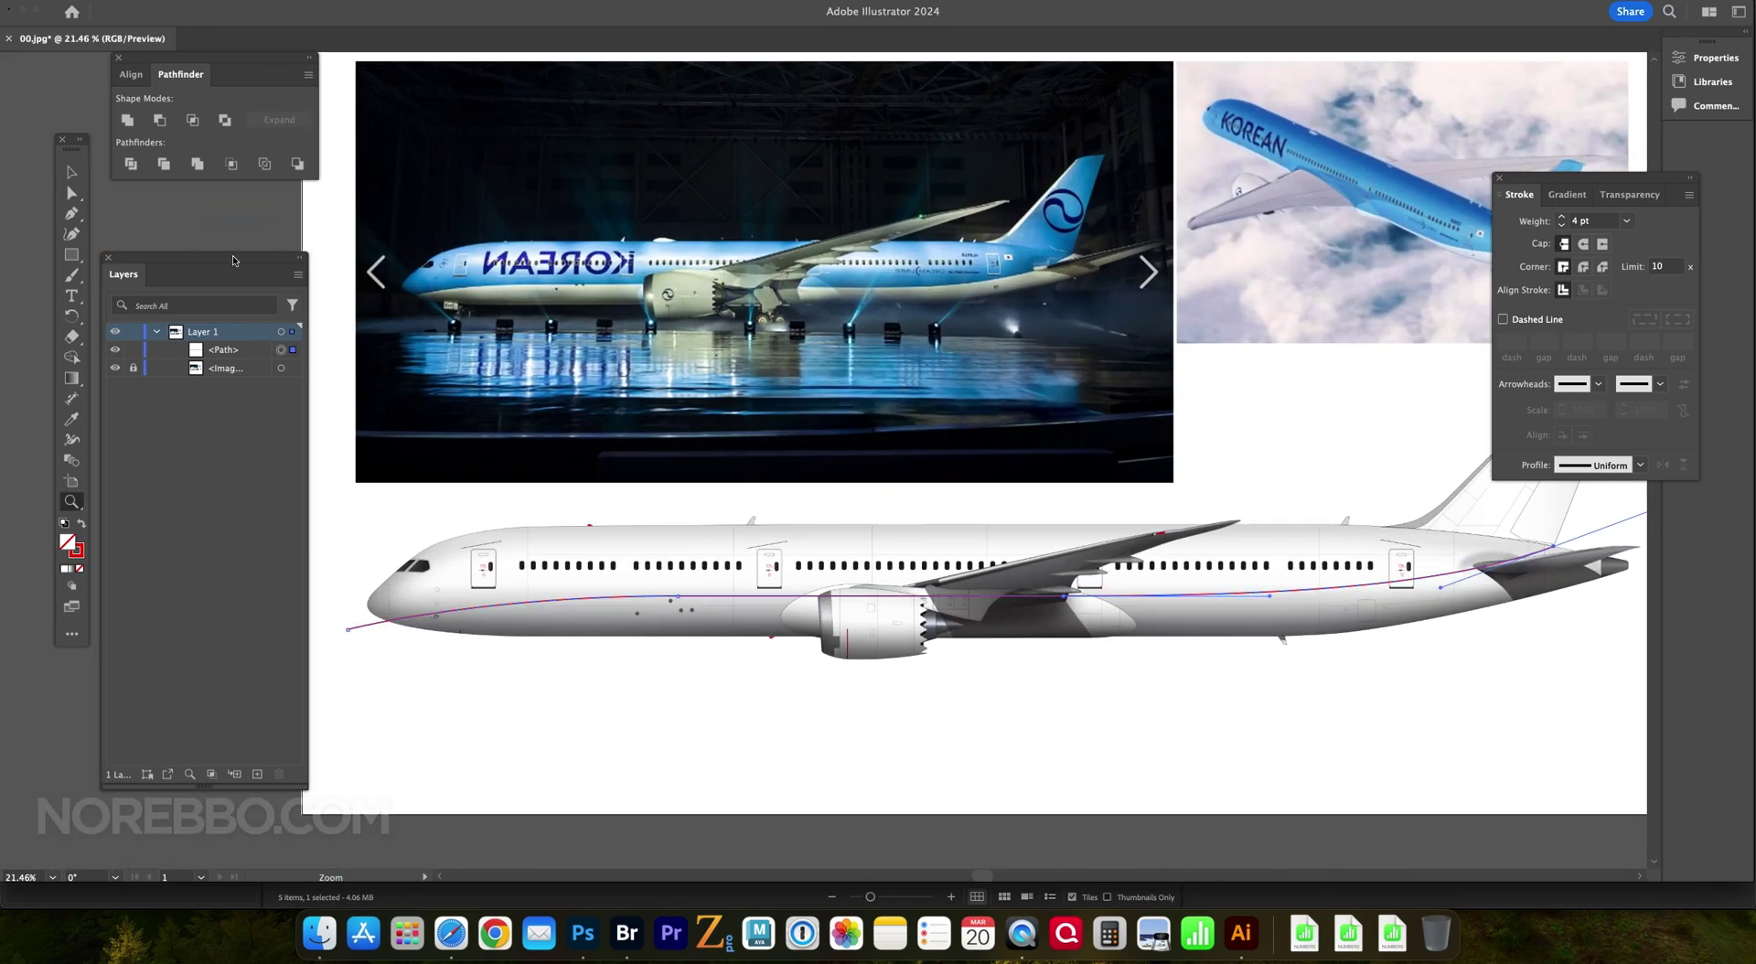
{"action": "key", "text": "a"}
{"action": "left_click", "coordinate": [1442, 587]}
{"action": "left_click_drag", "start_coordinate": [1447, 591], "coordinate": [1397, 611]}
{"action": "left_click", "coordinate": [503, 688]}
- Fill the upper-fuselage shape with the photo's Korean Air blue
{"action": "key", "text": "z"}
{"action": "scroll", "coordinate": [713, 689], "scroll_direction": "down", "scroll_amount": 3}
{"action": "scroll", "coordinate": [897, 454], "scroll_direction": "up", "scroll_amount": 2}
{"action": "left_click_drag", "start_coordinate": [897, 454], "coordinate": [1083, 381]}
{"action": "key", "text": "p"}
{"action": "key", "text": "super+a"}
{"action": "left_click", "coordinate": [1212, 257]}
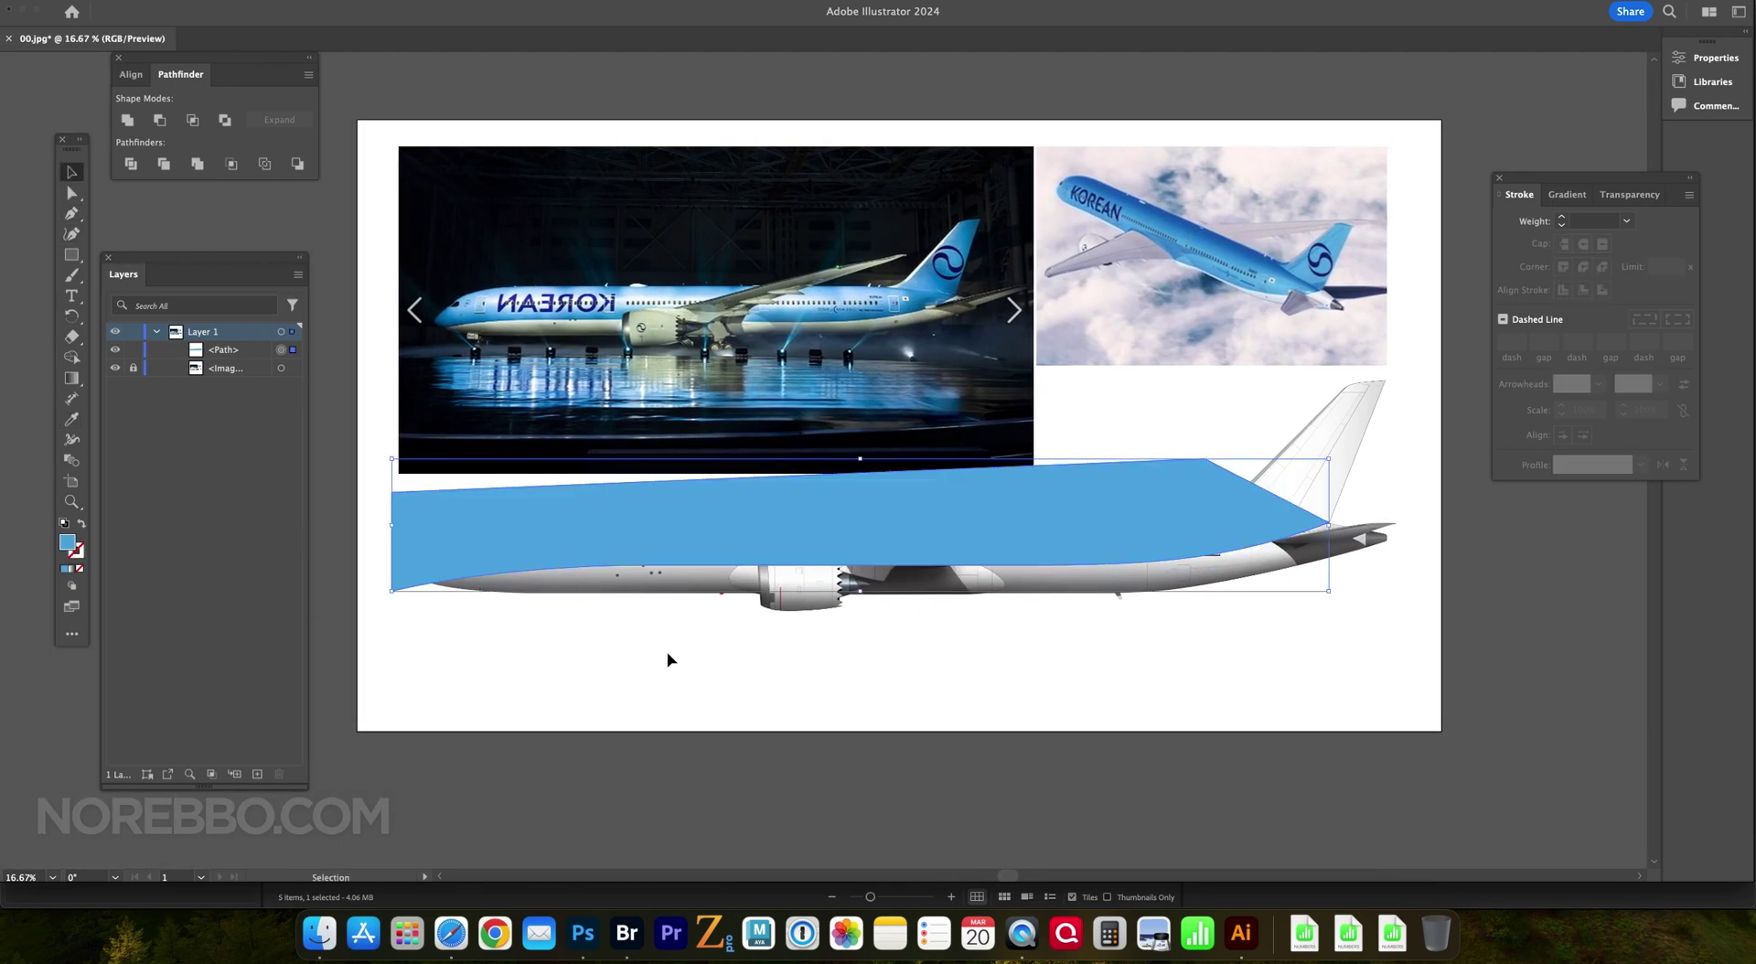
- In Photoshop, paste the blue shape into the fuselage > livery group
{"action": "left_click", "coordinate": [582, 932]}
{"action": "left_click", "coordinate": [138, 639]}
{"action": "left_click", "coordinate": [174, 600]}
{"action": "key", "text": "super+v"}
{"action": "key", "text": "Return"}
{"action": "left_click_drag", "start_coordinate": [1034, 471], "coordinate": [1170, 539]}
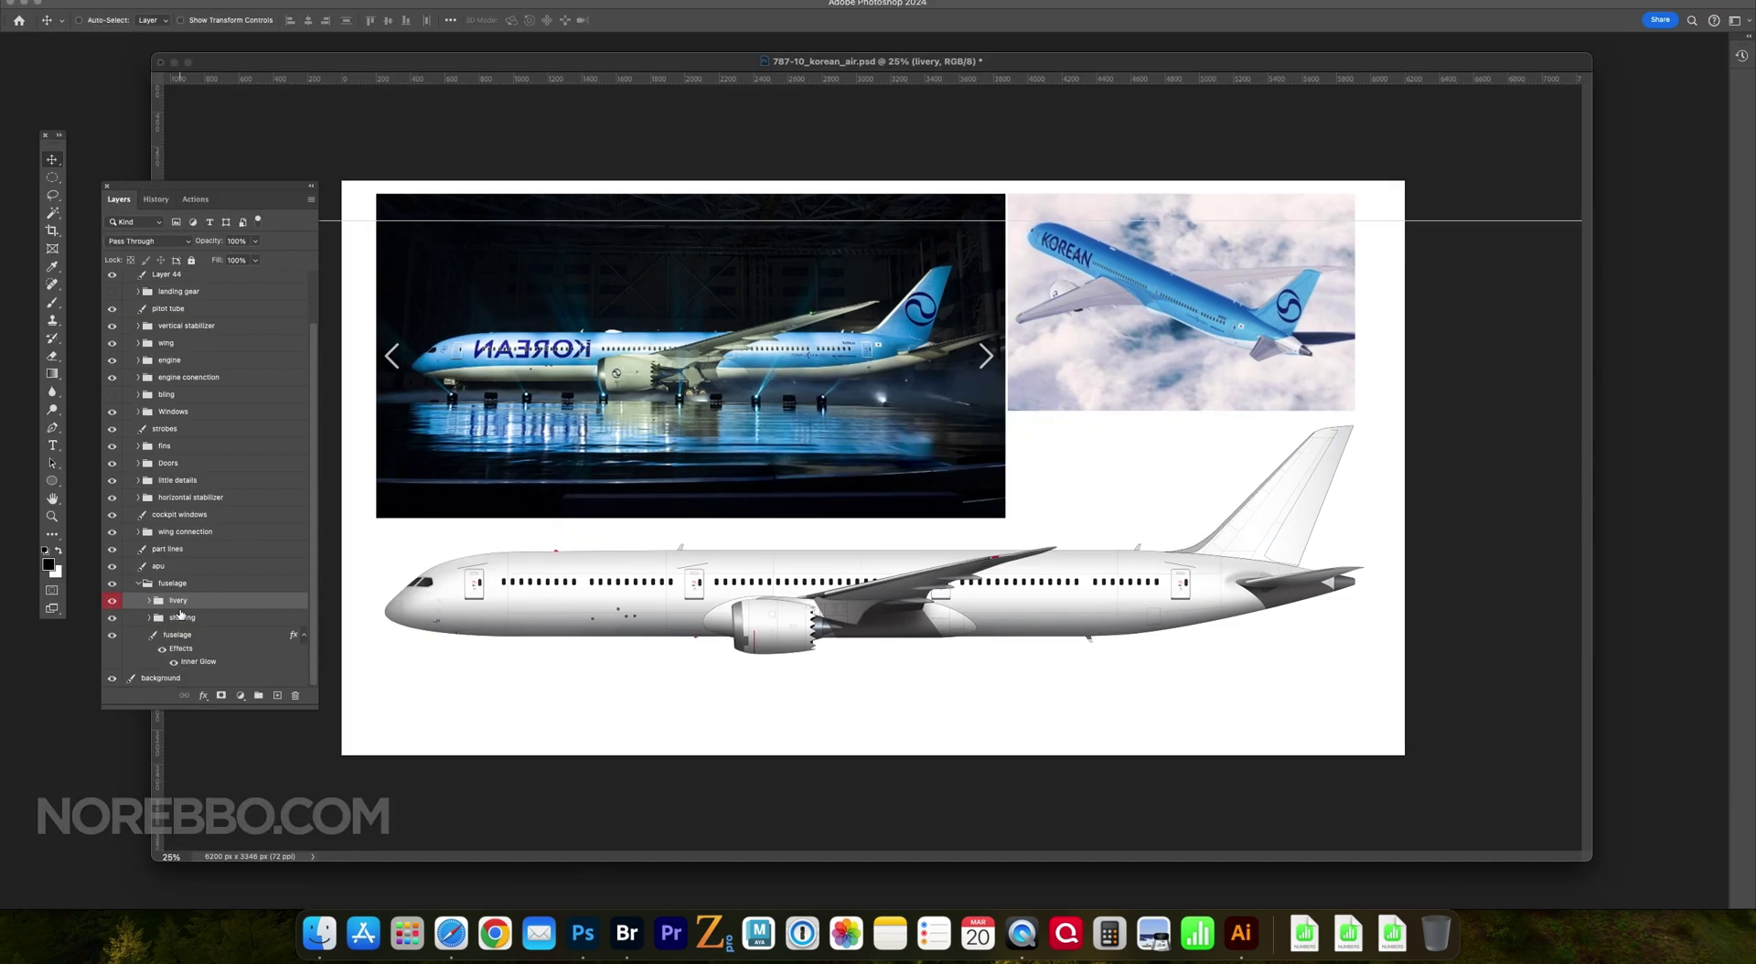
{"action": "key", "text": "super+v"}
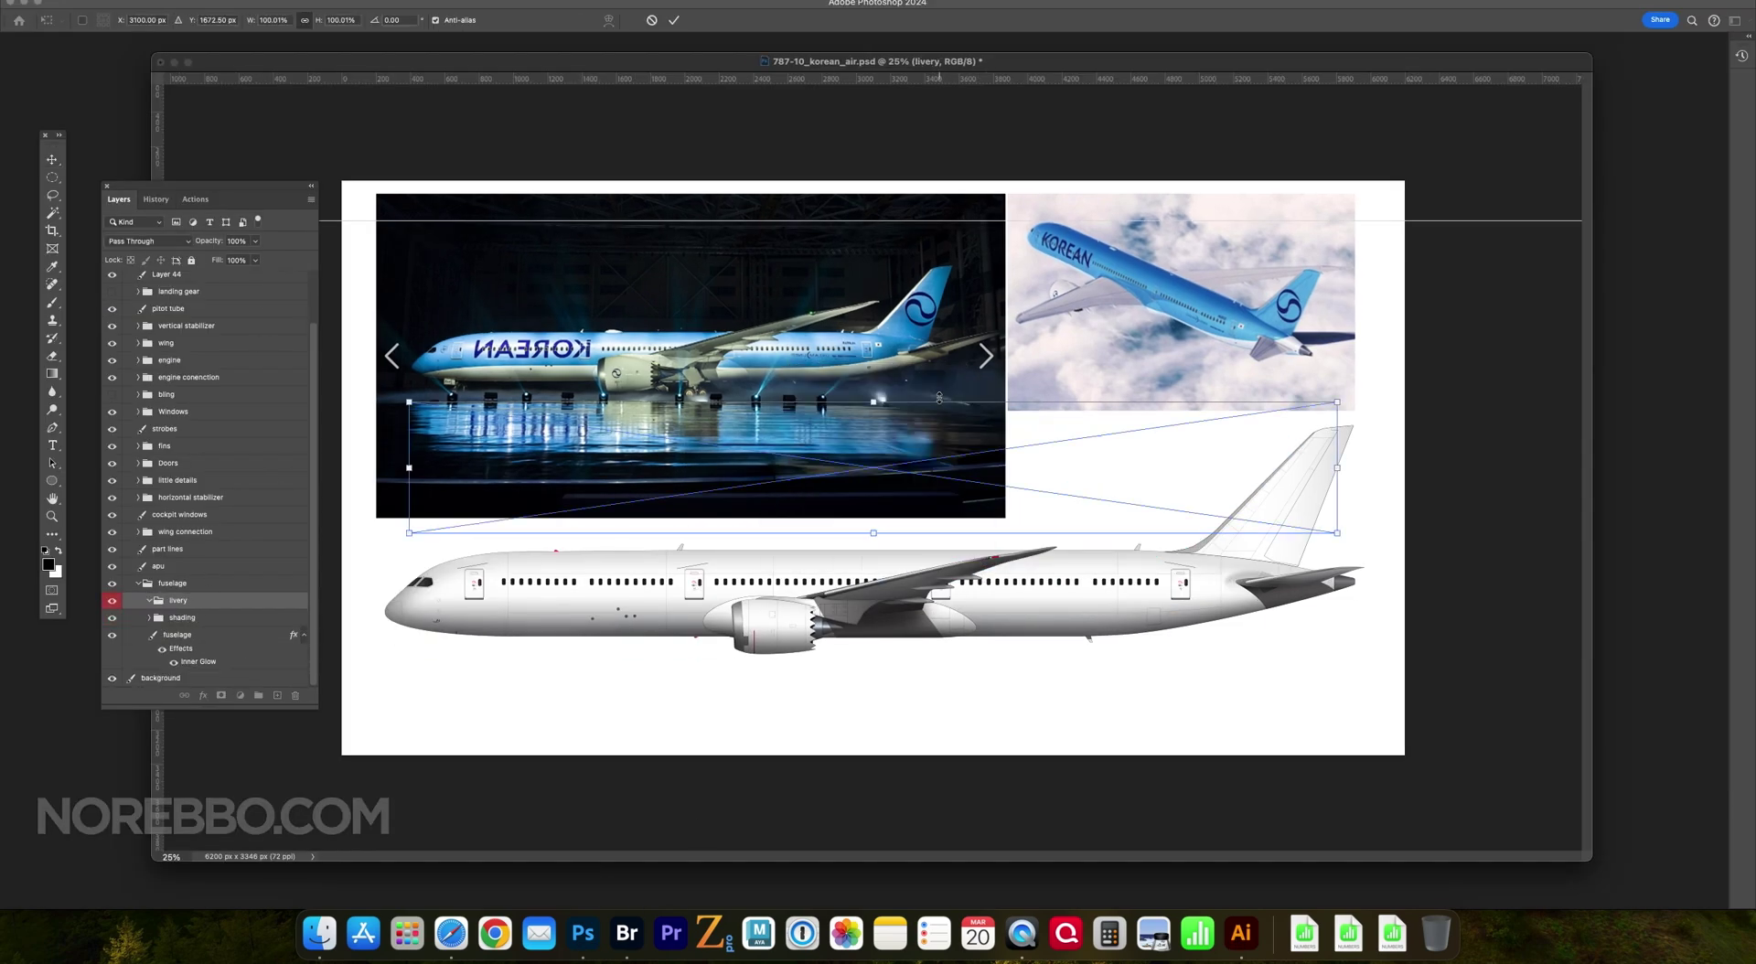
- Rename the layer blue and align the shape onto the fuselage up to the tail
{"action": "double_click", "coordinate": [186, 616]}
{"action": "left_click_drag", "start_coordinate": [1143, 467], "coordinate": [1180, 594]}
{"action": "scroll", "coordinate": [1298, 567], "scroll_direction": "up", "scroll_amount": 10}
{"action": "left_click_drag", "start_coordinate": [411, 175], "coordinate": [470, 337]}
{"action": "key", "text": "ctrl+0"}
- Check the vertical stabilizer group and bling layer, then make the blue livery layer active
{"action": "key", "text": "i"}
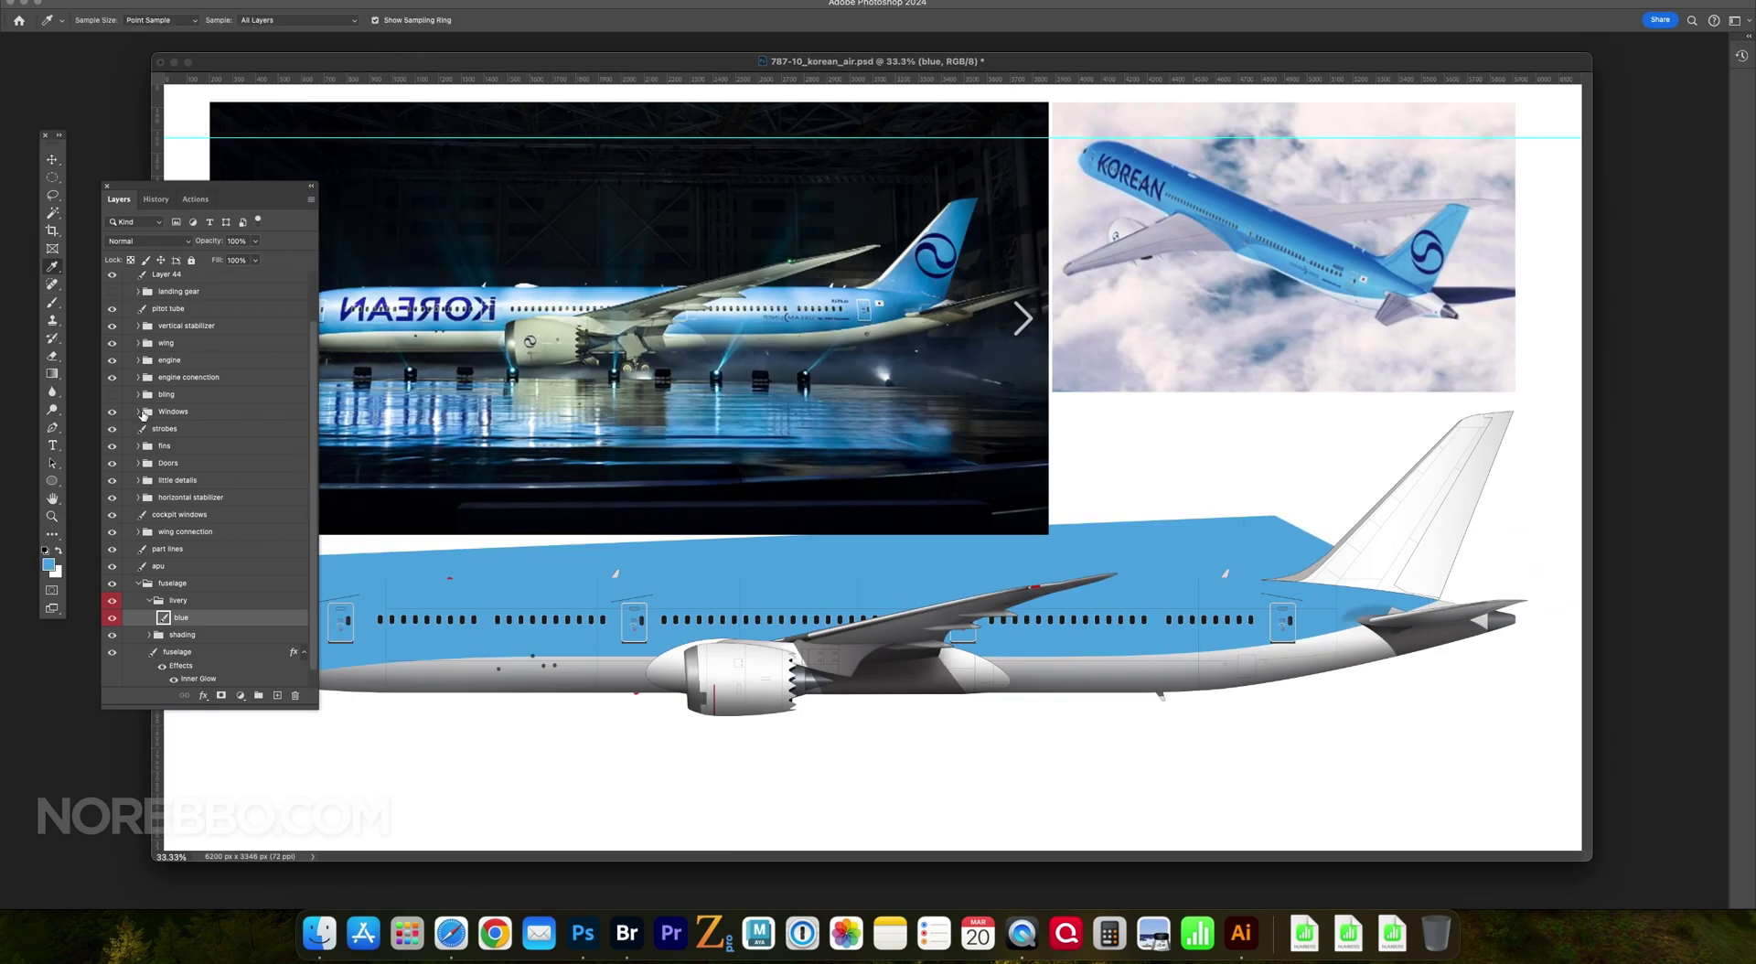
{"action": "left_click", "coordinate": [190, 430]}
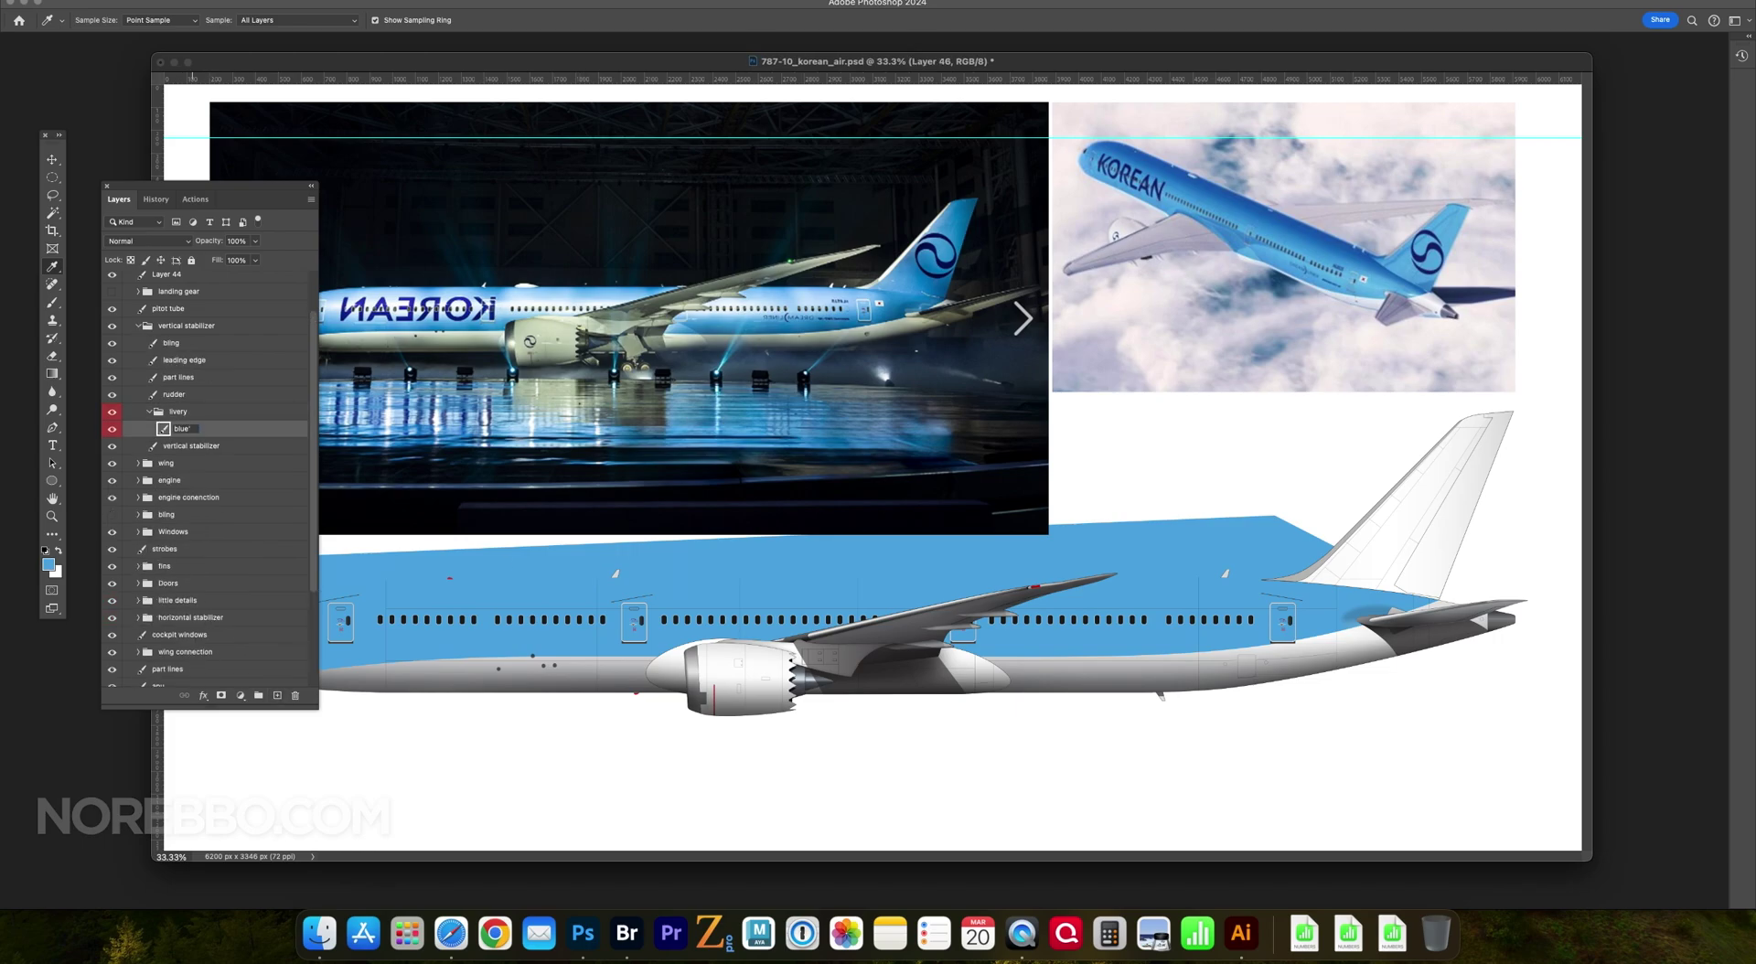
{"action": "key", "text": "z"}
{"action": "key", "text": "ctrl+minus"}
{"action": "key", "text": "ctrl+a"}
{"action": "left_click", "coordinate": [171, 343]}
{"action": "left_click_drag", "start_coordinate": [313, 453], "coordinate": [324, 689]}
{"action": "key", "text": "ctrl+d"}
{"action": "key", "text": "ctrl+d"}
{"action": "left_click", "coordinate": [222, 602]}
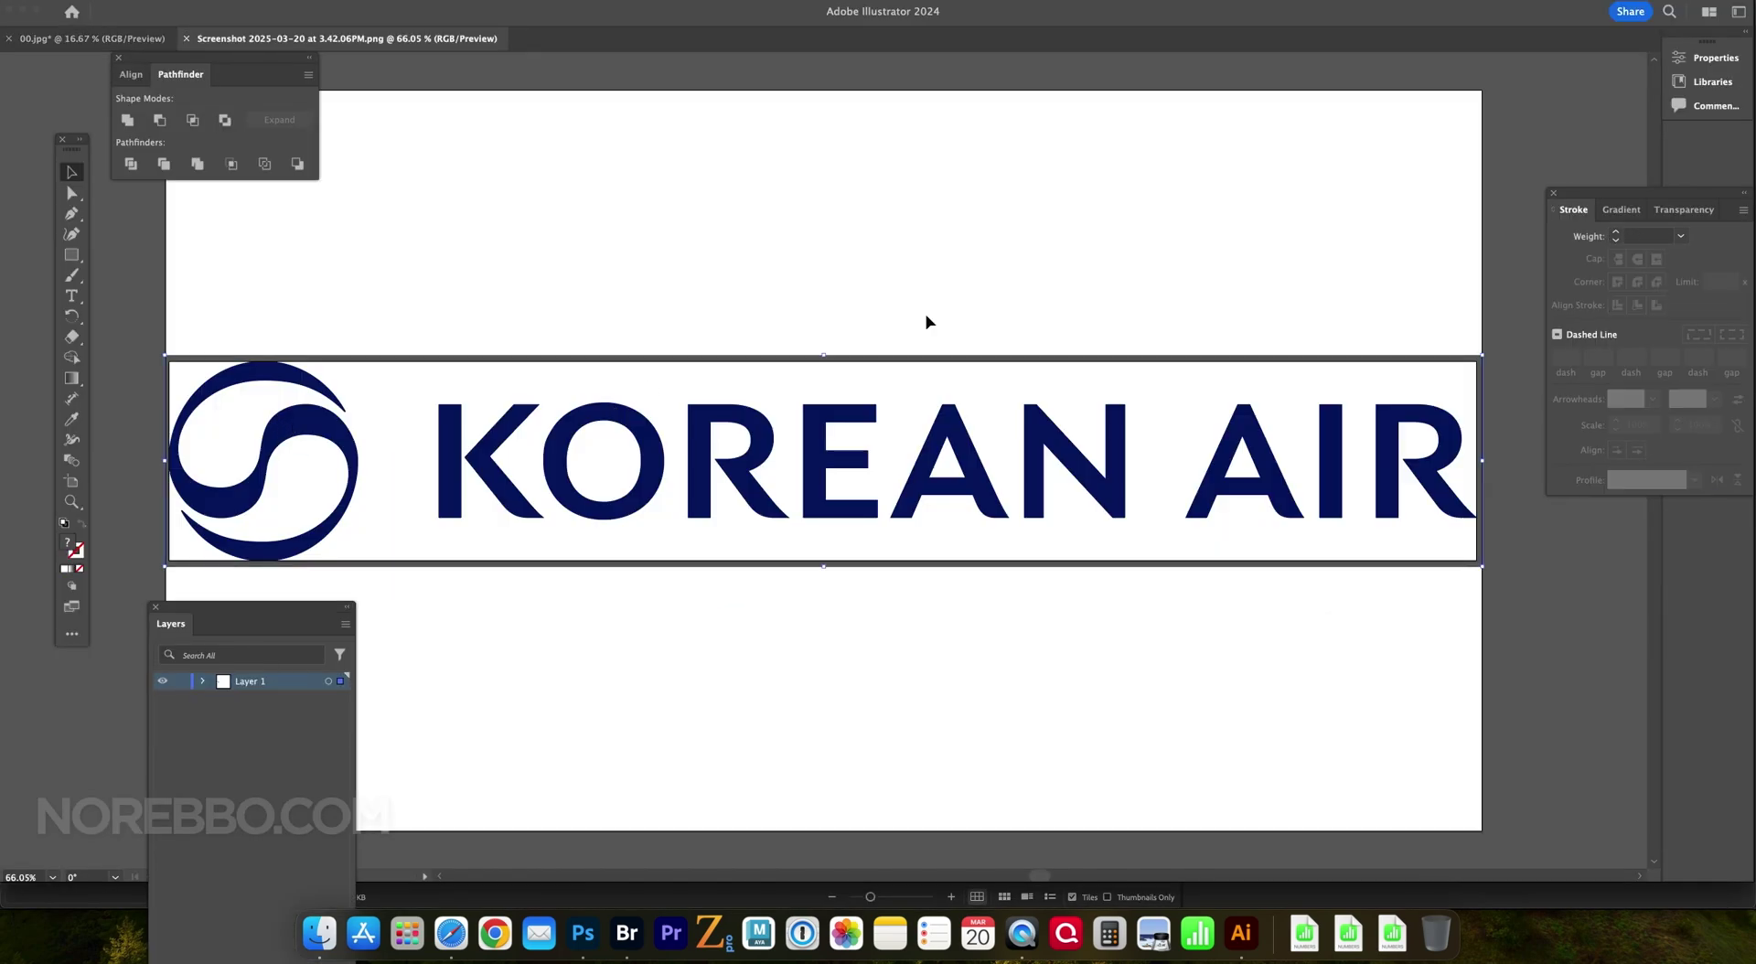
- Fade the logo to 37% opacity, show rulers and drag guides to the letters' top and baseline
{"action": "left_click", "coordinate": [1736, 236]}
{"action": "left_click_drag", "start_coordinate": [1733, 257], "coordinate": [1694, 258]}
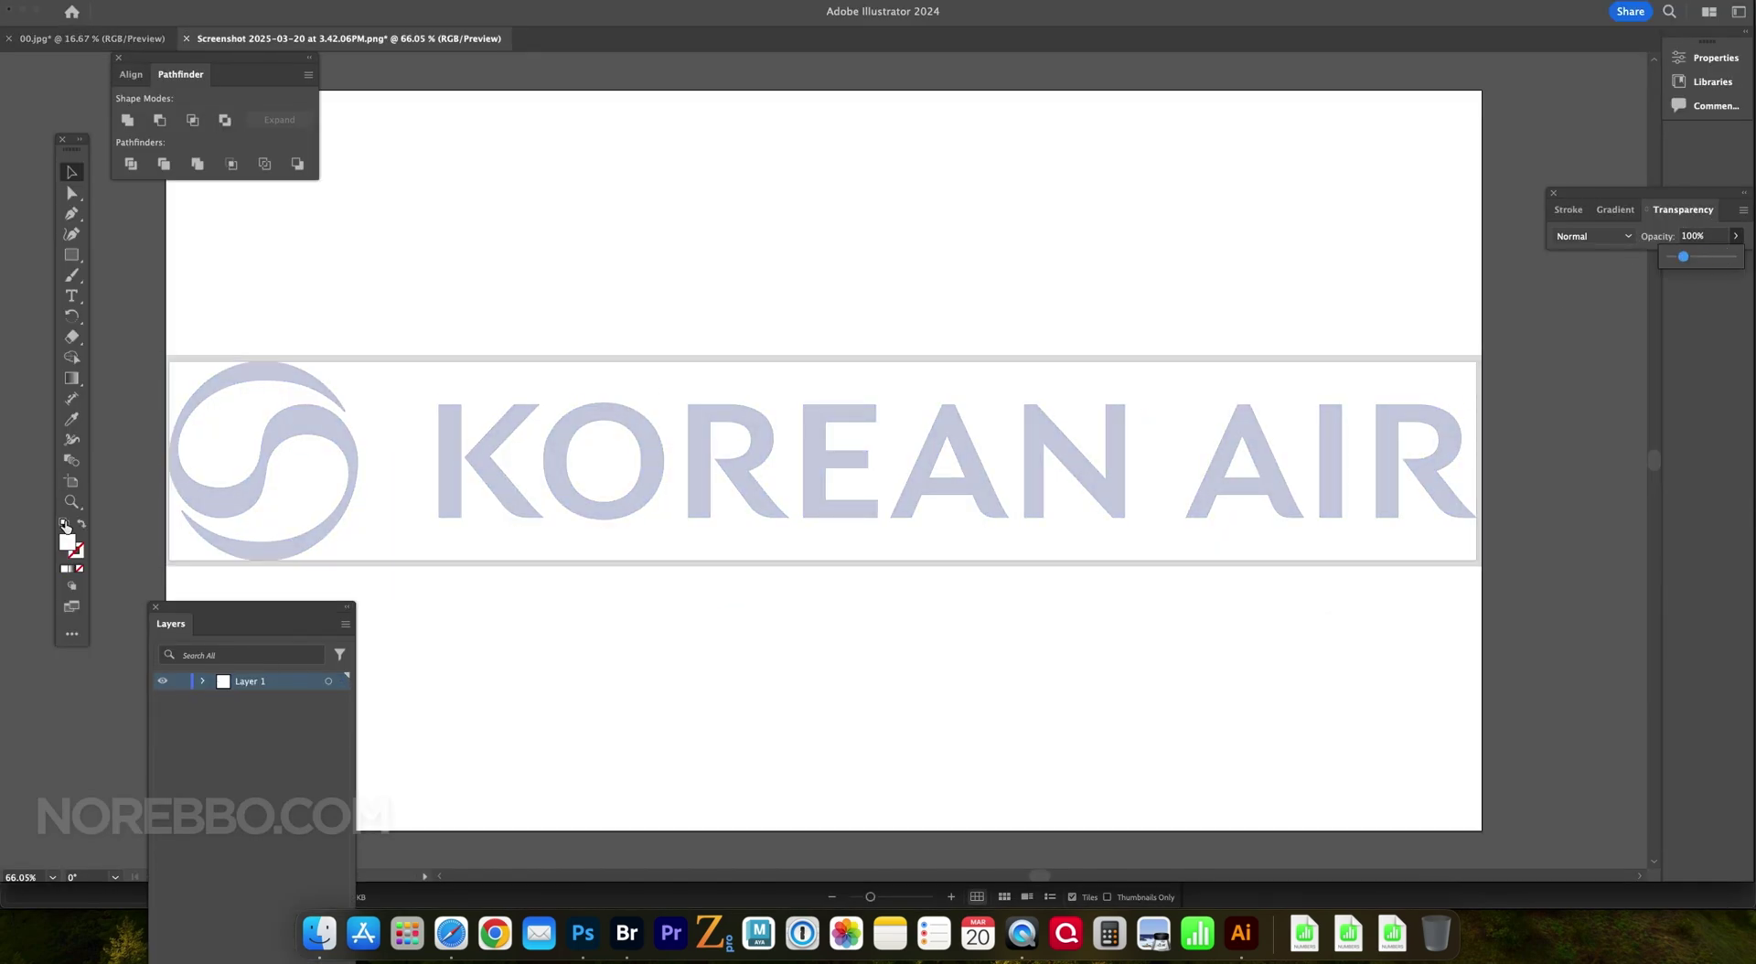
{"action": "key", "text": "z"}
{"action": "left_click_drag", "start_coordinate": [585, 509], "coordinate": [760, 458]}
{"action": "left_click", "coordinate": [320, 2]}
{"action": "mouse_move", "coordinate": [431, 546]}
{"action": "left_click", "coordinate": [502, 547]}
{"action": "left_click_drag", "start_coordinate": [647, 58], "coordinate": [607, 643]}
- Trace the K with a rectangle over its stem and pen paths for its diagonal arms
{"action": "key", "text": "m"}
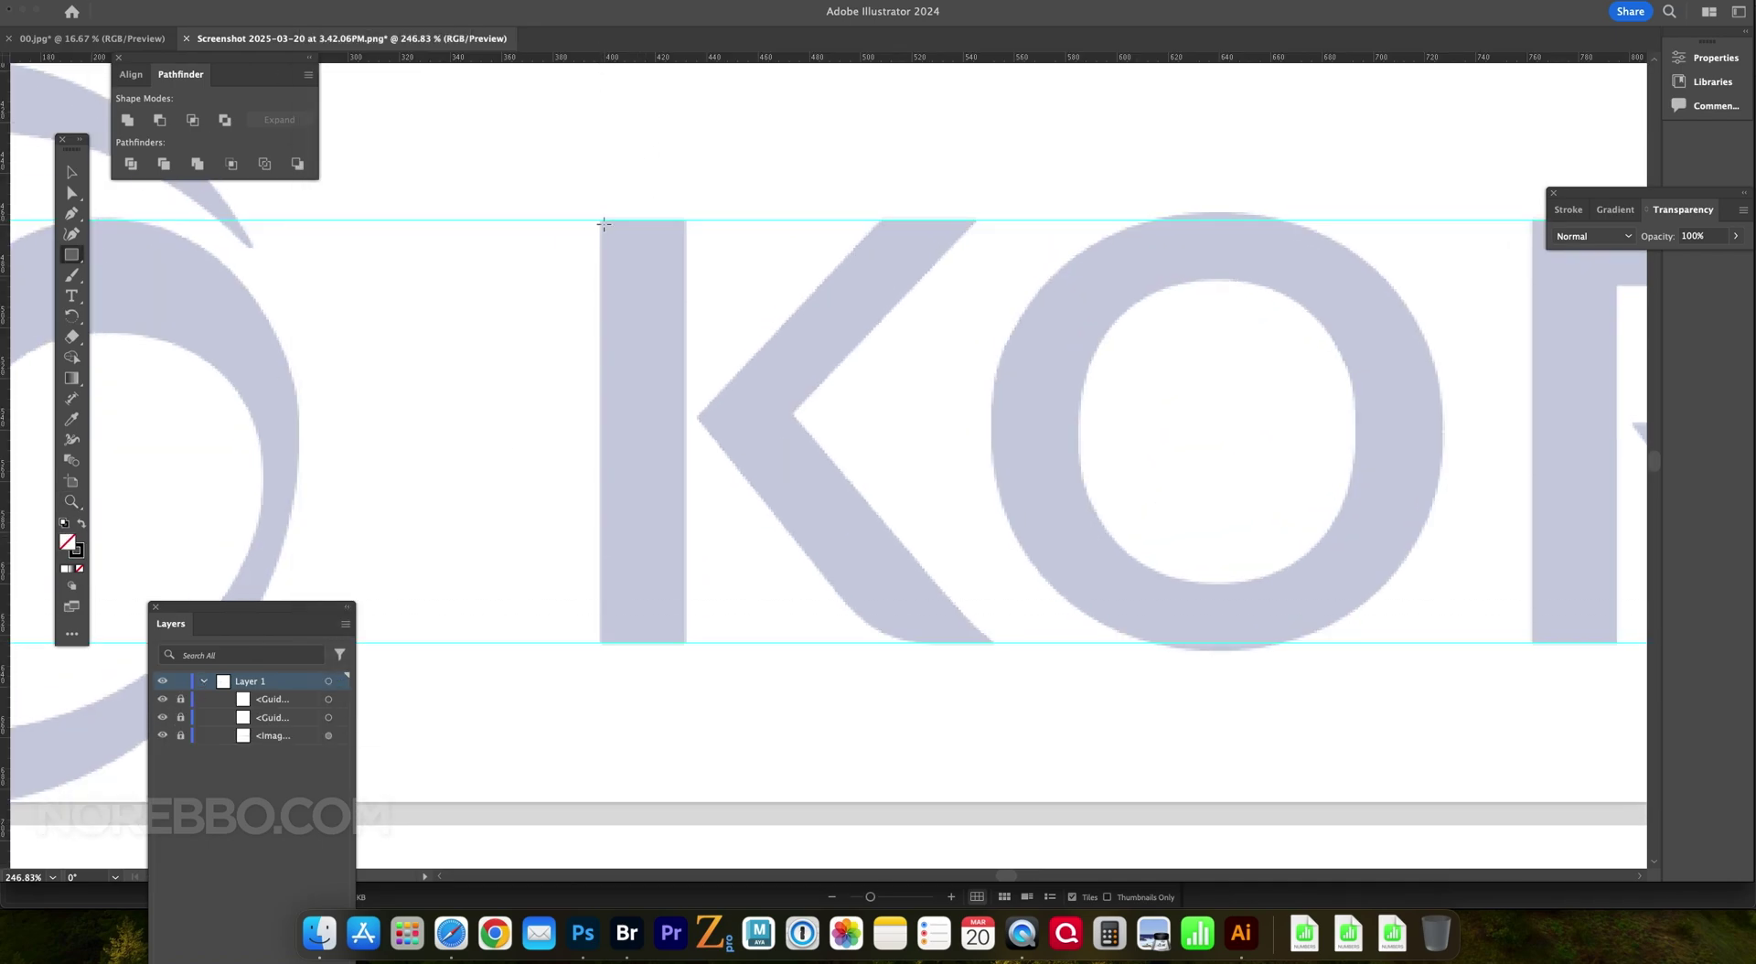
{"action": "left_click_drag", "start_coordinate": [605, 224], "coordinate": [686, 643]}
{"action": "key", "text": "super+F10"}
{"action": "scroll", "coordinate": [643, 427], "scroll_direction": "right", "scroll_amount": 5}
{"action": "key", "text": "p"}
{"action": "left_click", "coordinate": [474, 442]}
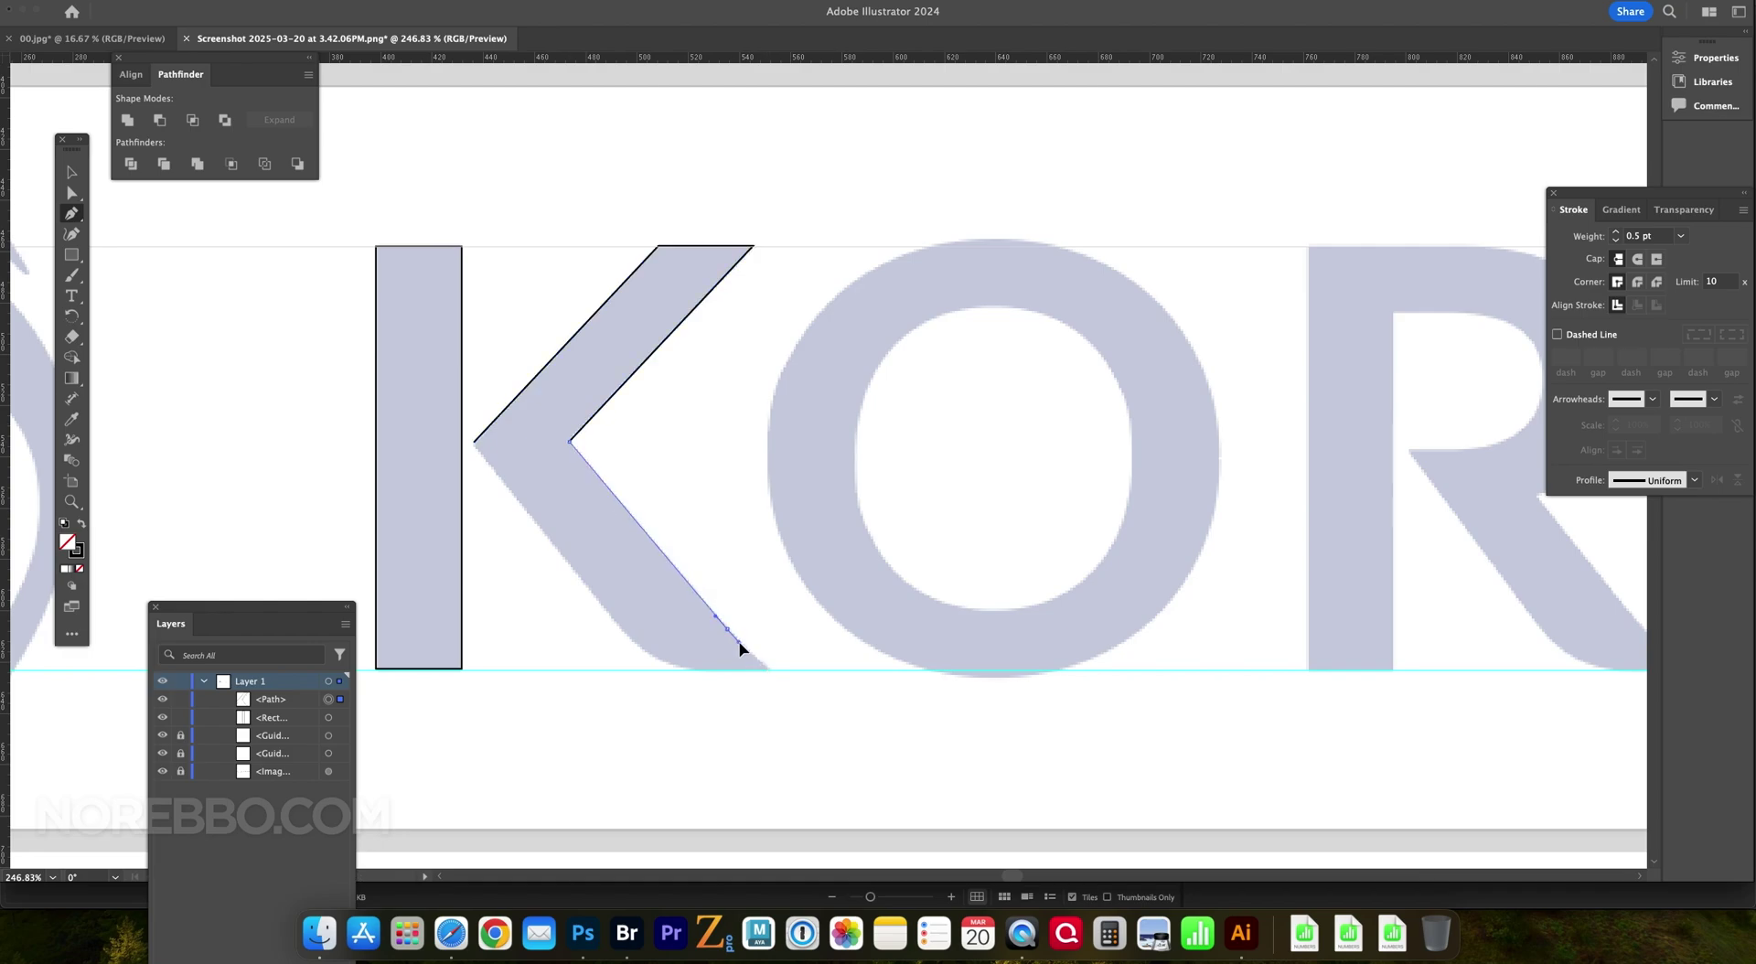
{"action": "left_click", "coordinate": [740, 646]}
{"action": "key", "text": "a"}
{"action": "left_click", "coordinate": [654, 698]}
{"action": "left_click_drag", "start_coordinate": [659, 675], "coordinate": [707, 568]}
- Save the document as an .ai file
{"action": "key", "text": "super+equal"}
{"action": "key", "text": "super+equal"}
{"action": "key", "text": "super+equal"}
{"action": "key", "text": "super+equal"}
{"action": "double_click", "coordinate": [72, 501]}
{"action": "left_click", "coordinate": [129, 174]}
{"action": "key", "text": "Return"}
{"action": "key", "text": "super+equal"}
{"action": "key", "text": "super+equal"}
- Draw the O's inner top arc with the Pen and mirror a copy to the other side
{"action": "key", "text": "p"}
{"action": "left_click_drag", "start_coordinate": [585, 458], "coordinate": [585, 385]}
{"action": "left_click_drag", "start_coordinate": [698, 345], "coordinate": [751, 355]}
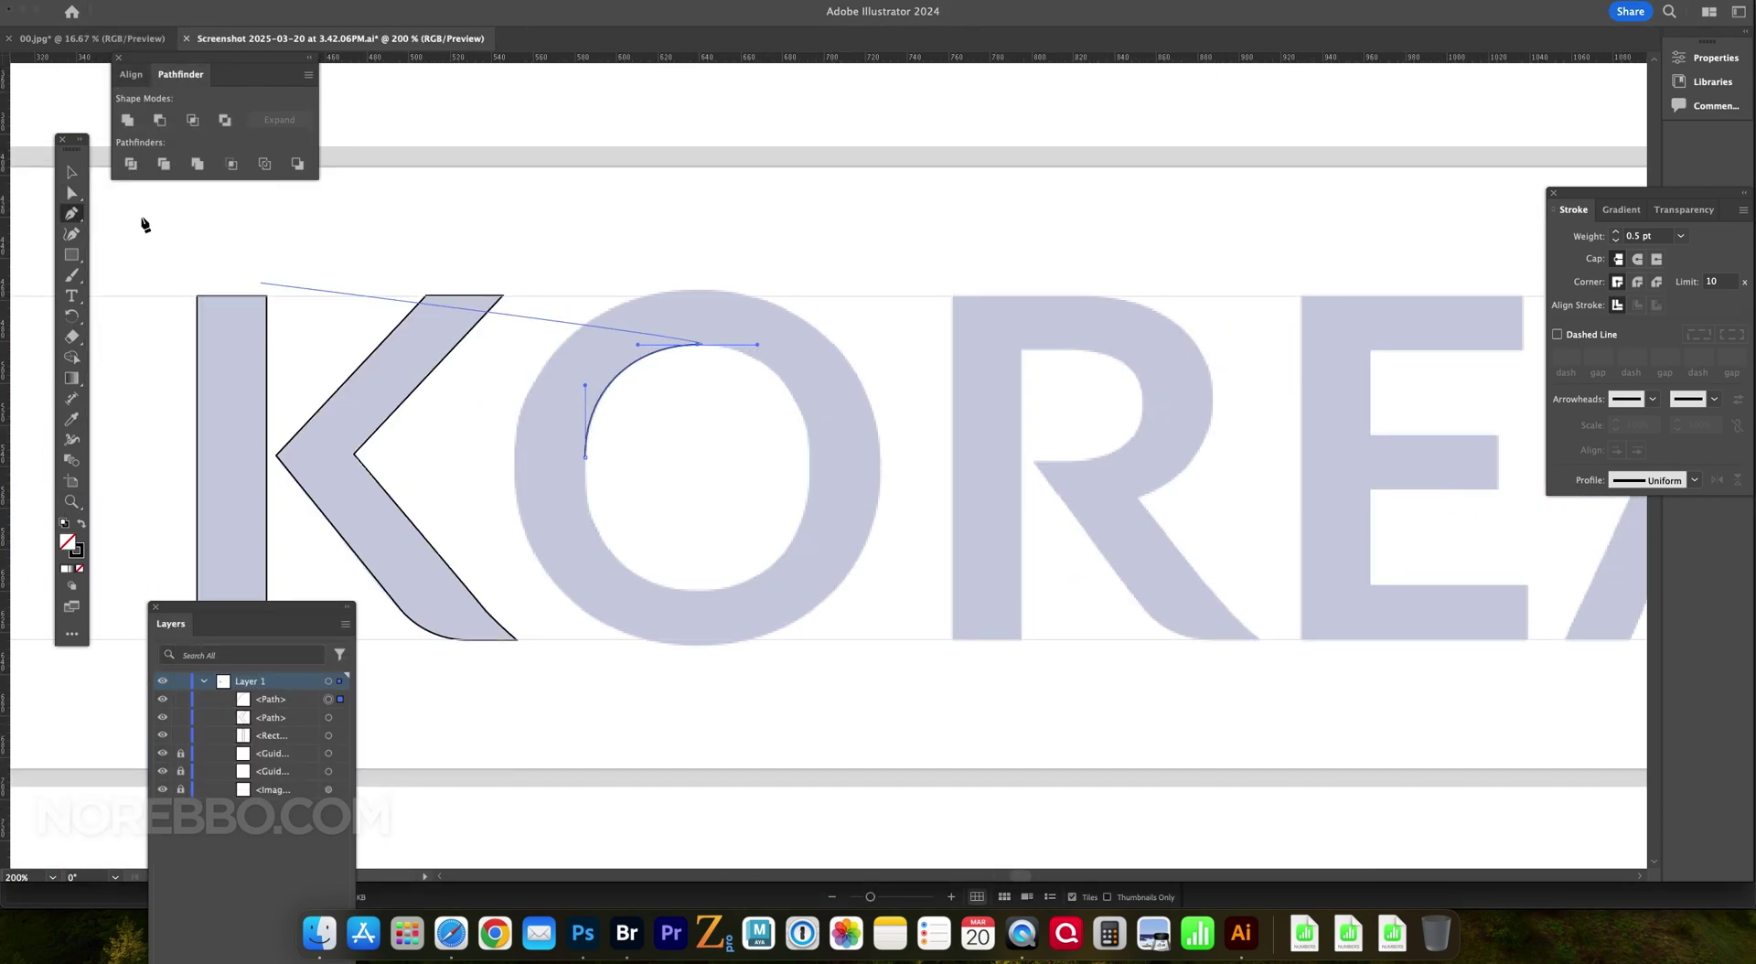
{"action": "key", "text": "Escape"}
{"action": "key", "text": "super+c"}
{"action": "key", "text": "super+v"}
{"action": "left_click", "coordinate": [157, 11]}
{"action": "left_click", "coordinate": [338, 101]}
{"action": "key", "text": "Return"}
{"action": "key", "text": "shift+F7"}
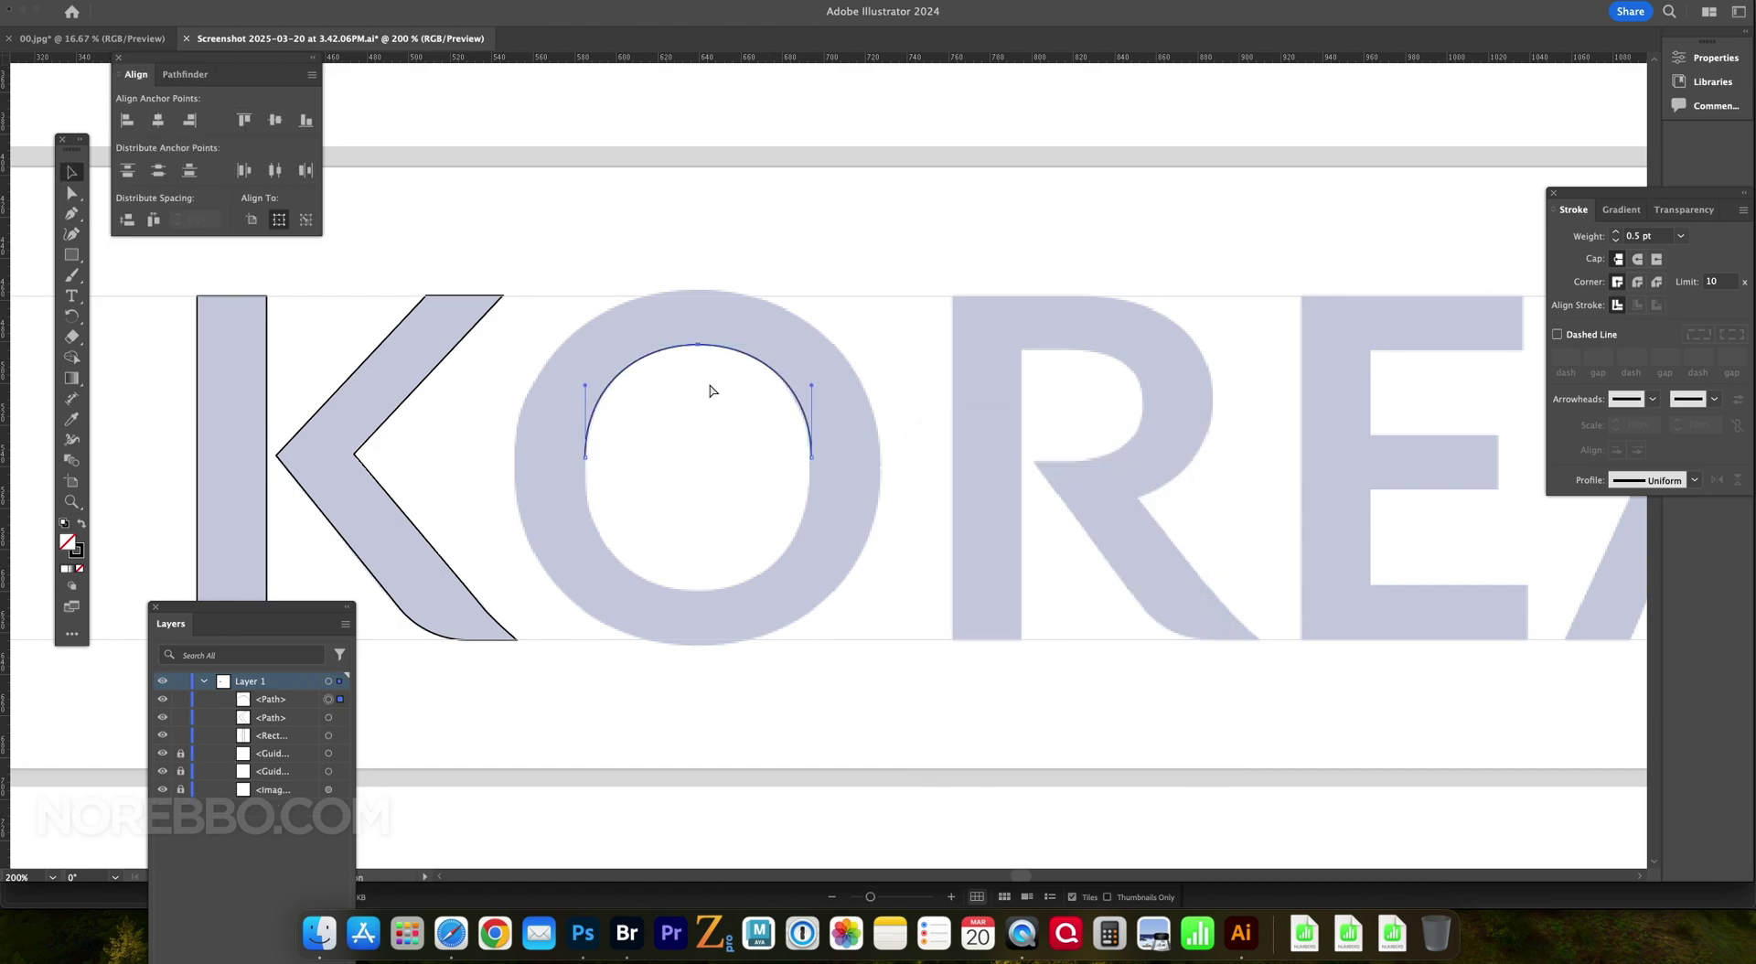
- Reflect the upper arc into a lower arc and join them into the O's inner ring
{"action": "key", "text": "super+c"}
{"action": "key", "text": "super+v"}
{"action": "left_click", "coordinate": [157, 11]}
{"action": "left_click", "coordinate": [338, 101]}
{"action": "key", "text": "Return"}
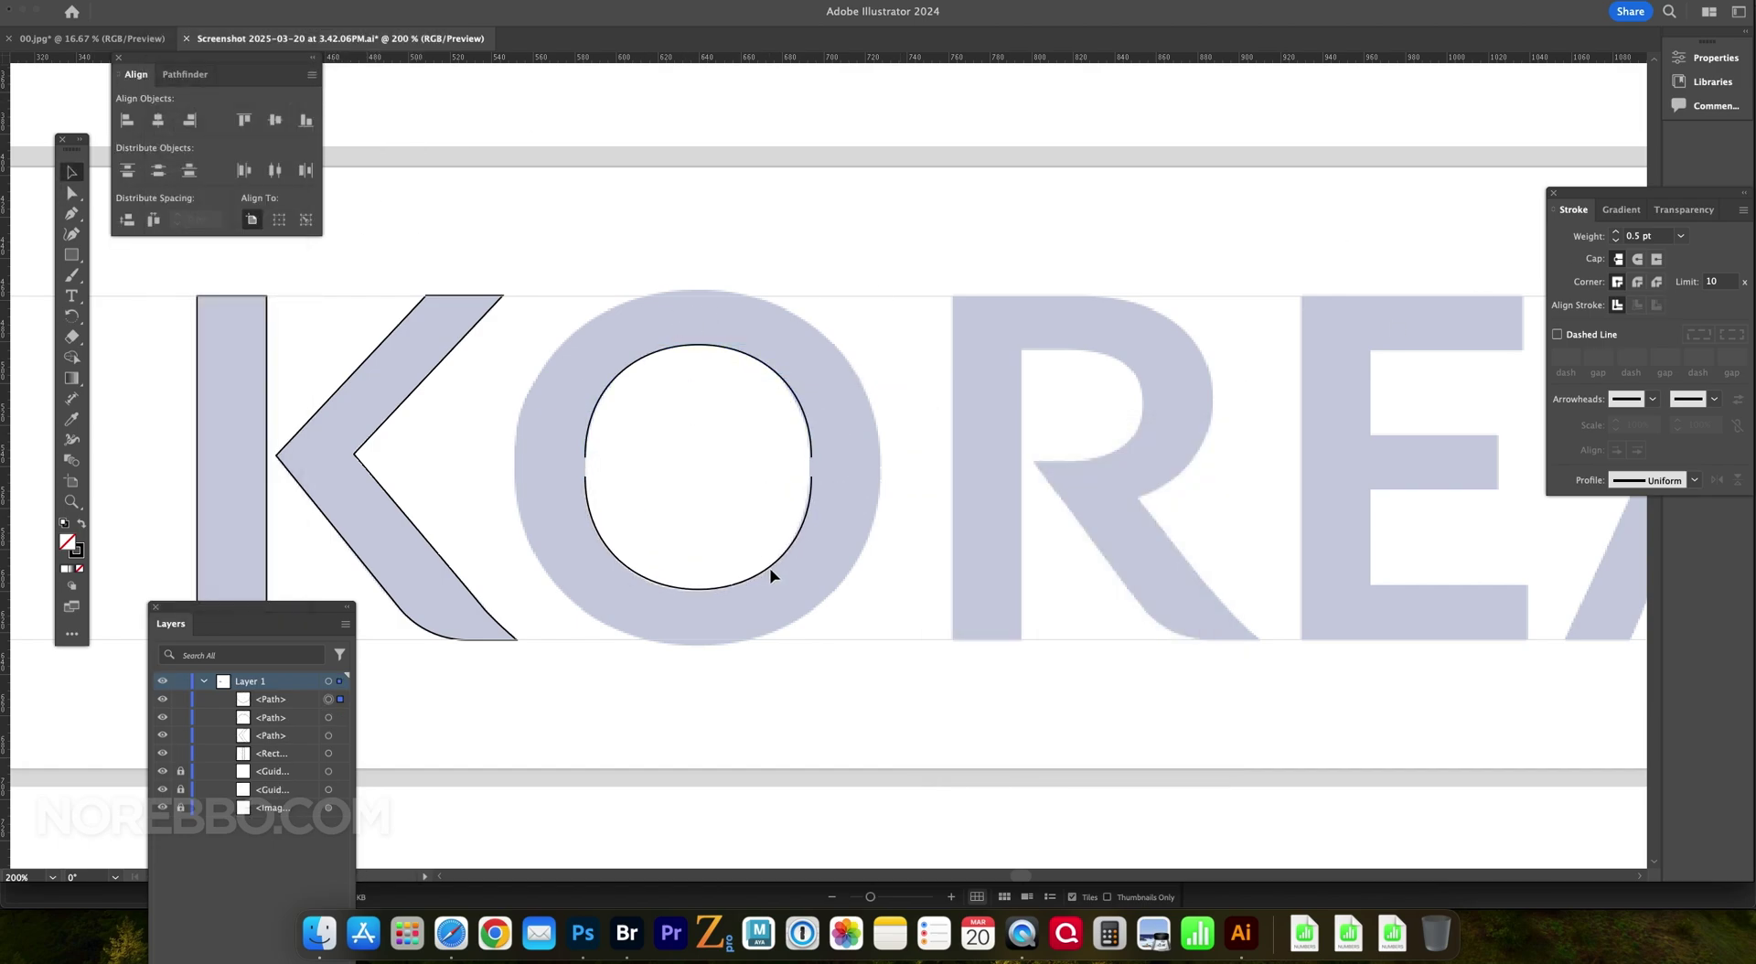
{"action": "scroll", "coordinate": [771, 574], "scroll_direction": "up", "scroll_amount": 3}
{"action": "key", "text": "a"}
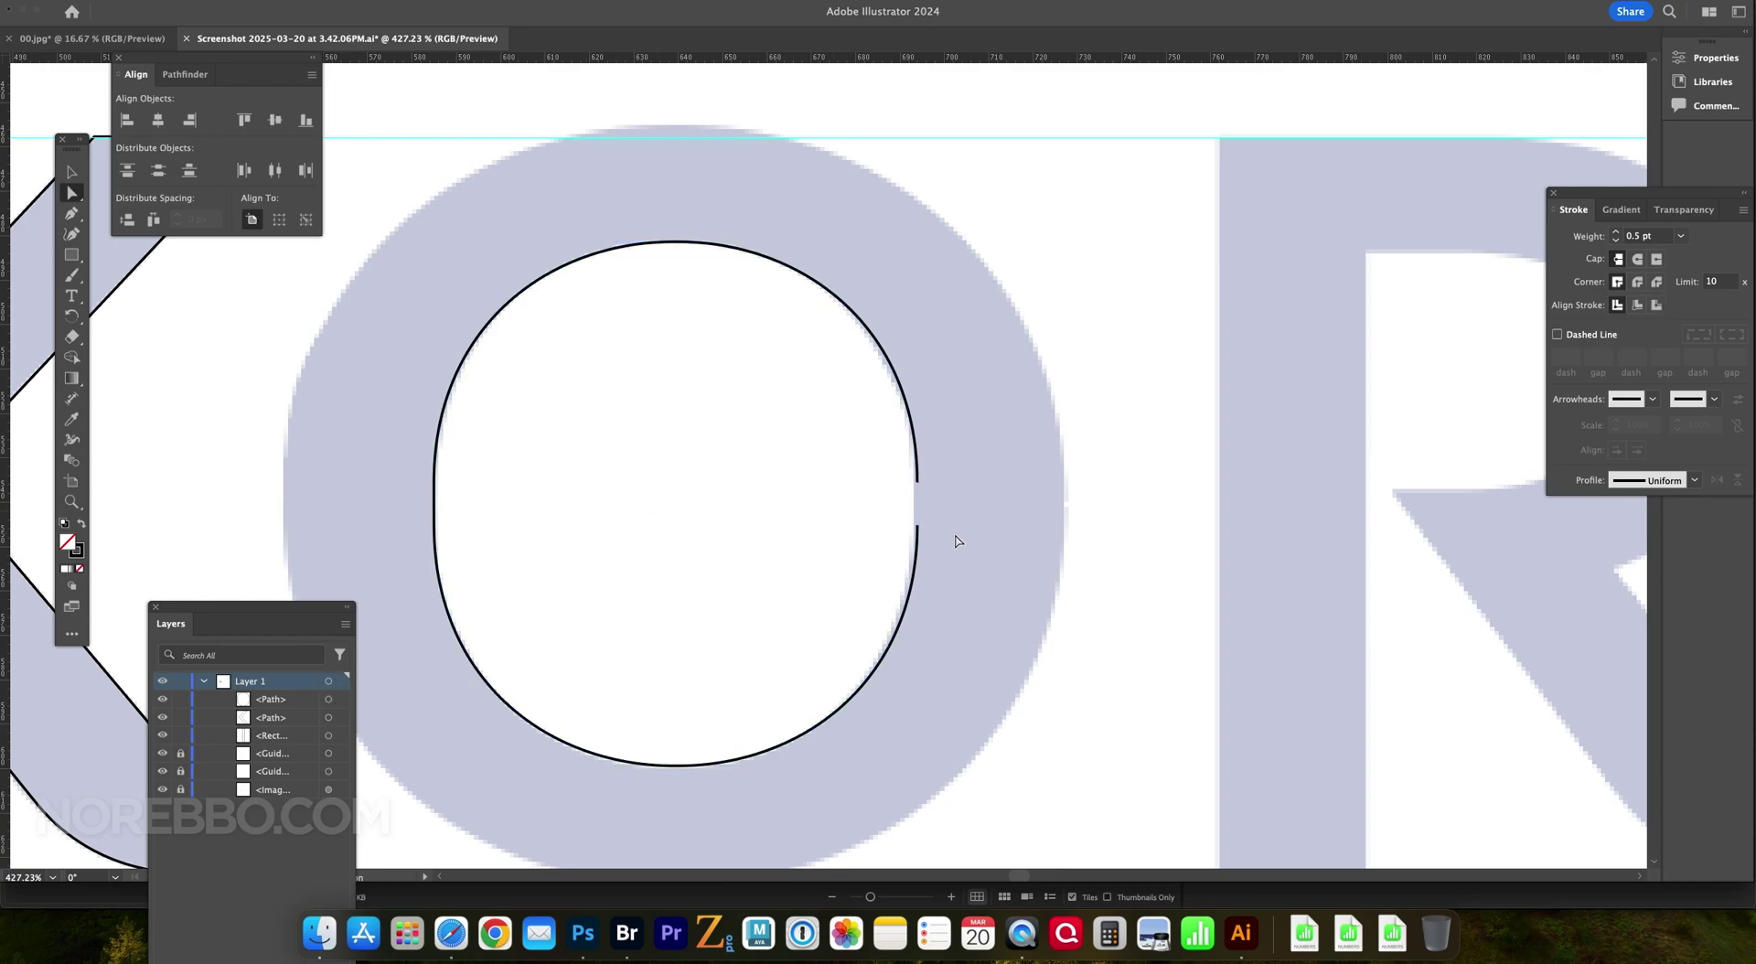
{"action": "left_click_drag", "start_coordinate": [606, 719], "coordinate": [885, 541]}
{"action": "key", "text": "v"}
{"action": "left_click_drag", "start_coordinate": [744, 455], "coordinate": [486, 627]}
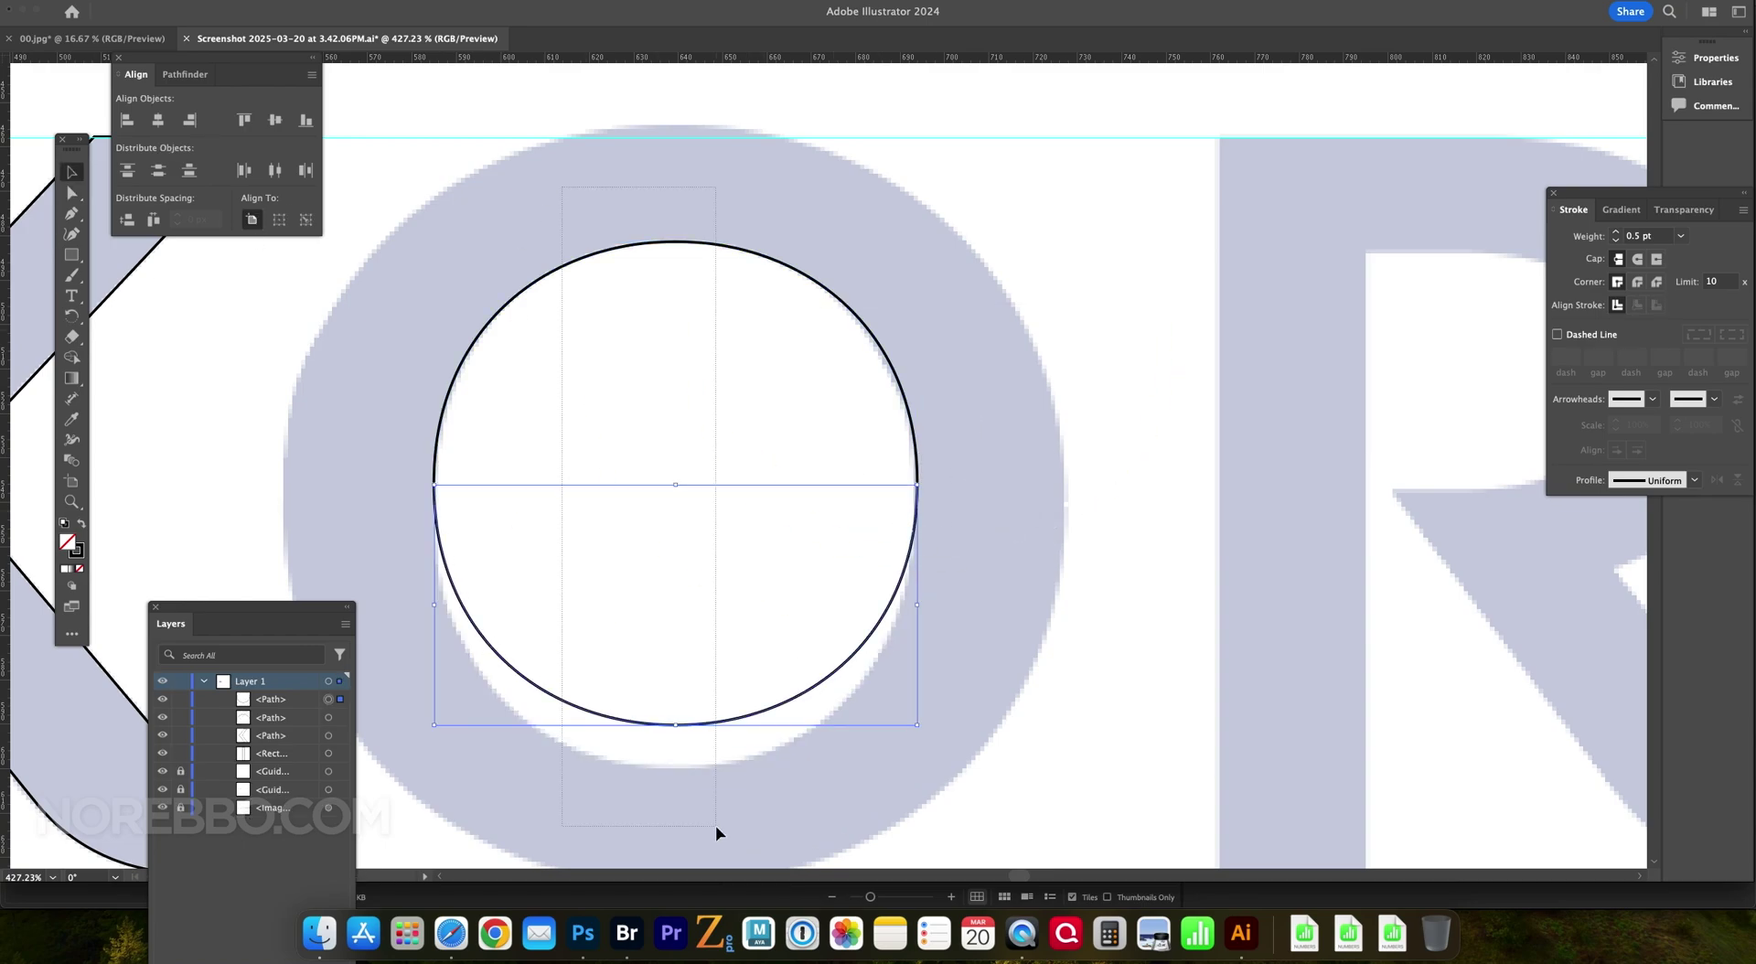
{"action": "key", "text": "super+j"}
{"action": "key", "text": "super+shift+a"}
- Place and lock a guide through the middle of the O
{"action": "key", "text": "a"}
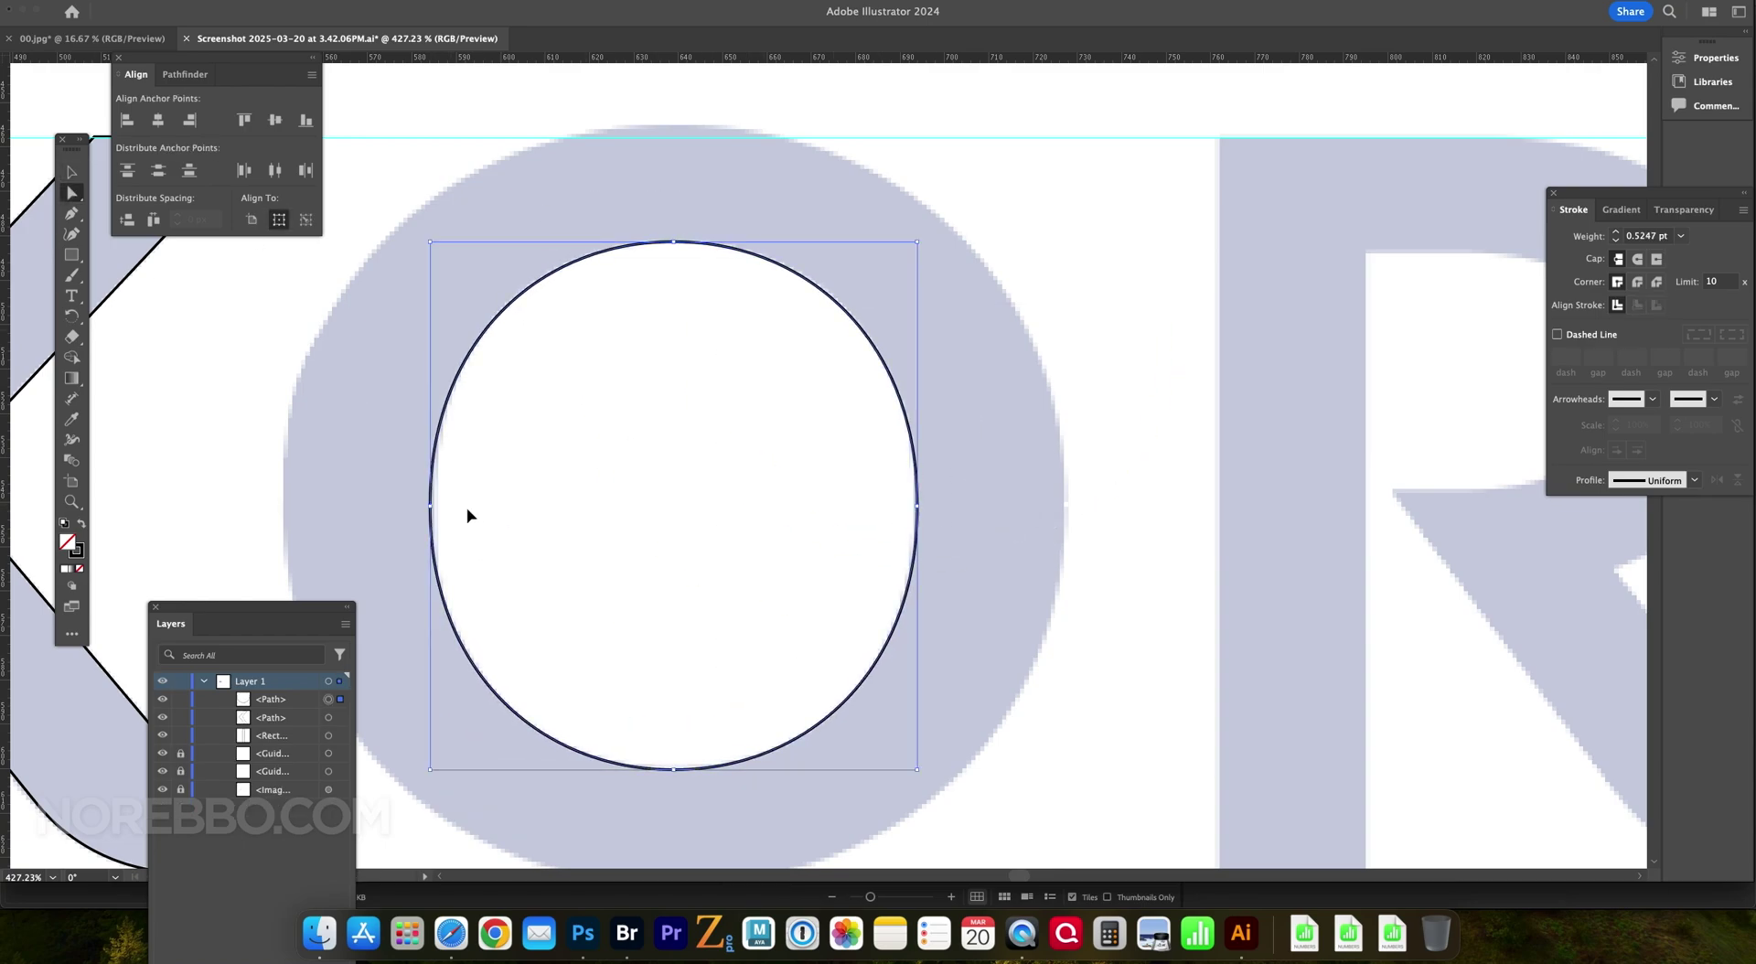
{"action": "key", "text": "z"}
{"action": "left_click", "coordinate": [756, 420], "text": "alt"}
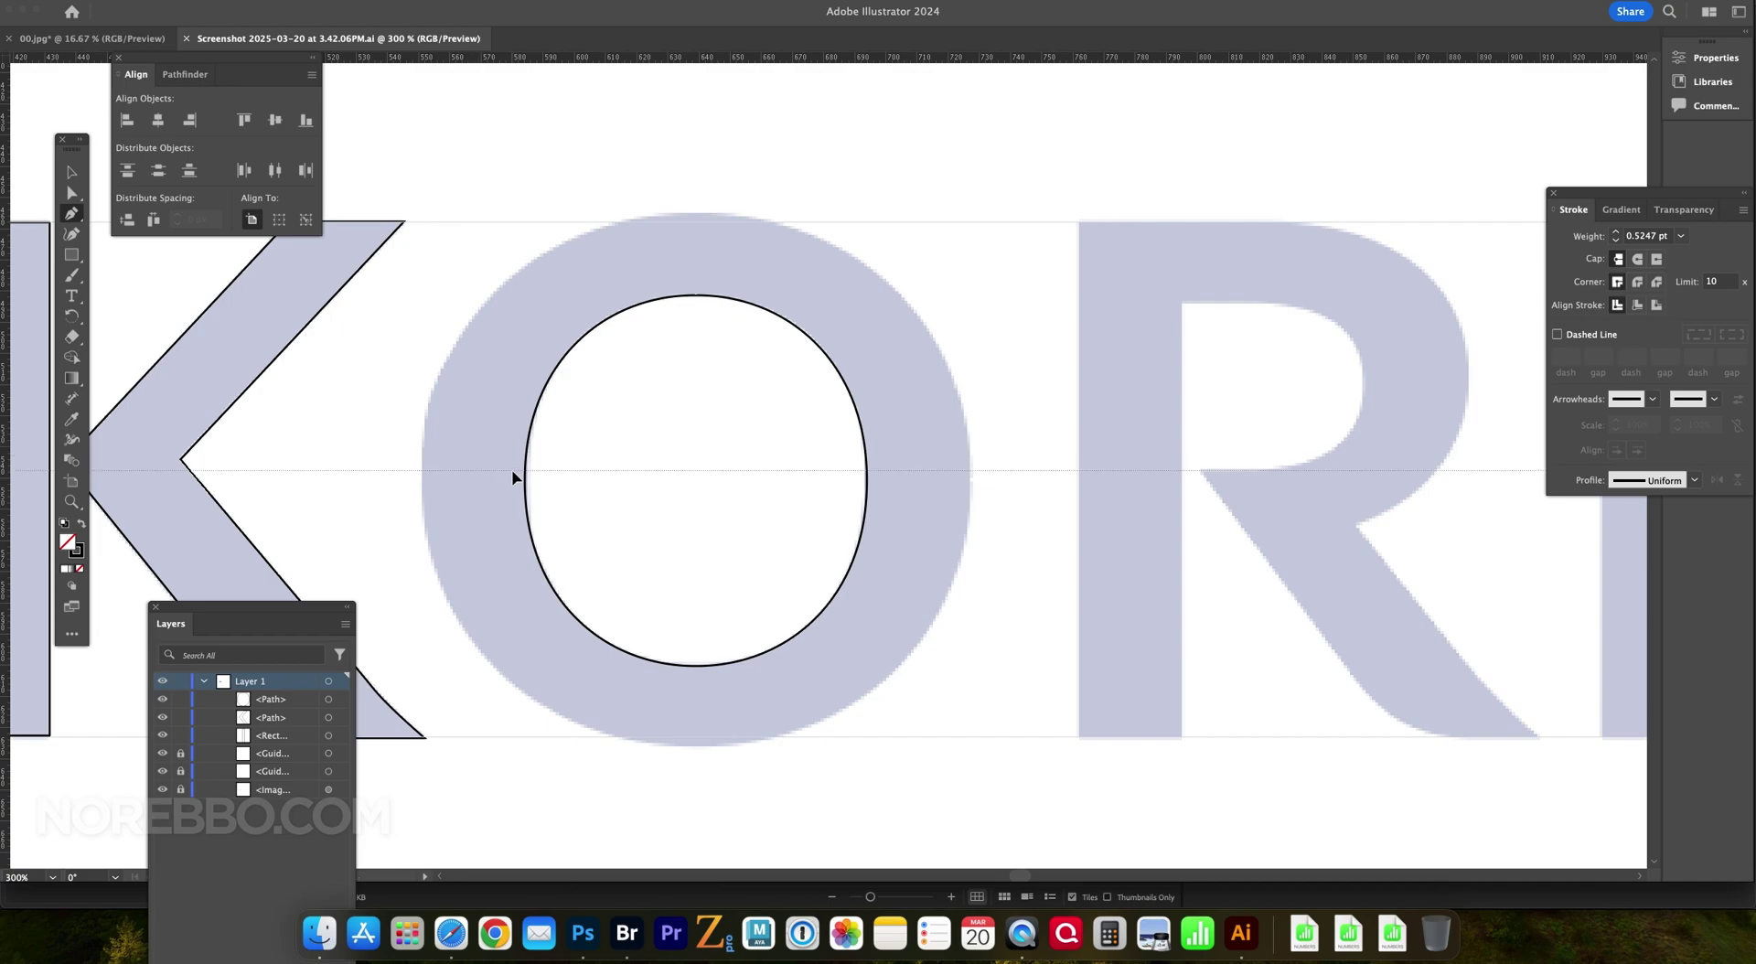
{"action": "left_click_drag", "start_coordinate": [514, 472], "coordinate": [504, 476]}
{"action": "left_click", "coordinate": [180, 698]}
- Draw the O's outer top curve with a visible stroke and shorten its handles to fit
{"action": "left_click_drag", "start_coordinate": [694, 214], "coordinate": [924, 213]}
{"action": "left_click", "coordinate": [352, 415]}
{"action": "key", "text": "a"}
{"action": "left_click_drag", "start_coordinate": [421, 429], "coordinate": [421, 391]}
{"action": "left_click_drag", "start_coordinate": [465, 213], "coordinate": [509, 214]}
{"action": "key", "text": "v"}
{"action": "left_click", "coordinate": [600, 217]}
- Reflect a copy of the outer arc and move it down to complete the O's left side
{"action": "left_click", "coordinate": [439, 392]}
{"action": "left_click", "coordinate": [170, 11]}
{"action": "left_click", "coordinate": [366, 87]}
{"action": "left_click", "coordinate": [1088, 750]}
{"action": "left_click_drag", "start_coordinate": [439, 298], "coordinate": [438, 567]}
{"action": "left_click", "coordinate": [436, 564], "text": "shift"}
- Mirror the left arcs to the right side and join them into the closed outer O
{"action": "key", "text": "a"}
{"action": "left_click", "coordinate": [435, 509]}
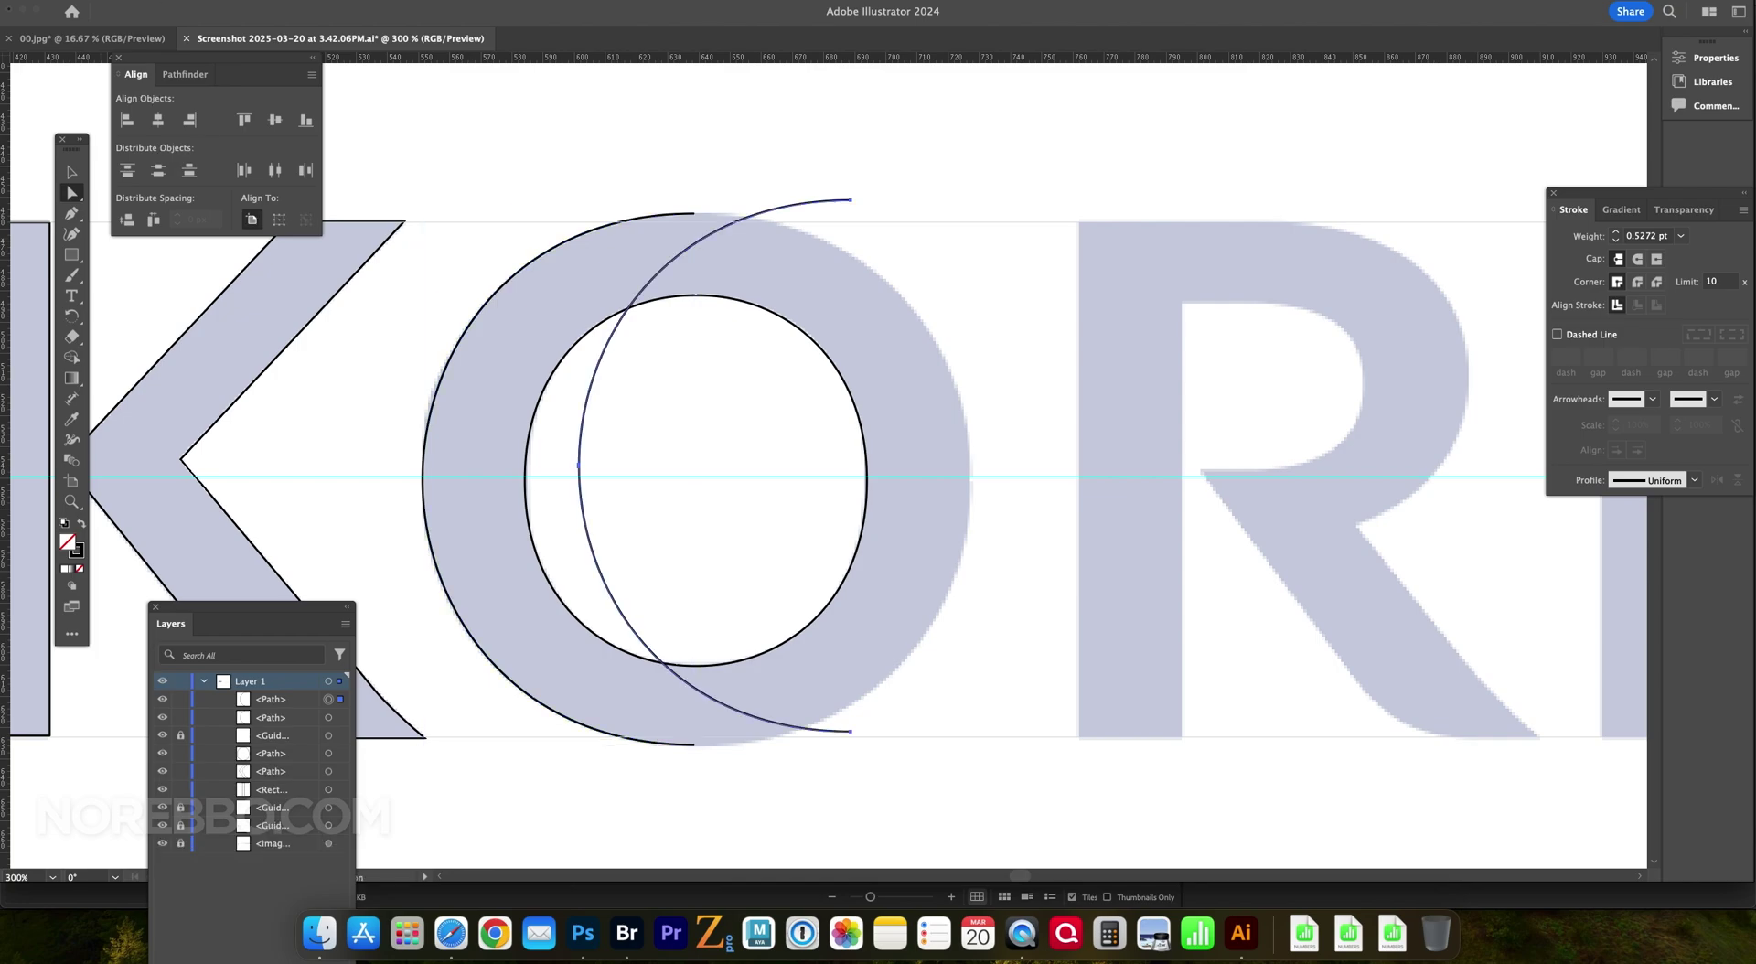
{"action": "left_click", "coordinate": [1161, 702]}
{"action": "left_click_drag", "start_coordinate": [444, 299], "coordinate": [819, 243]}
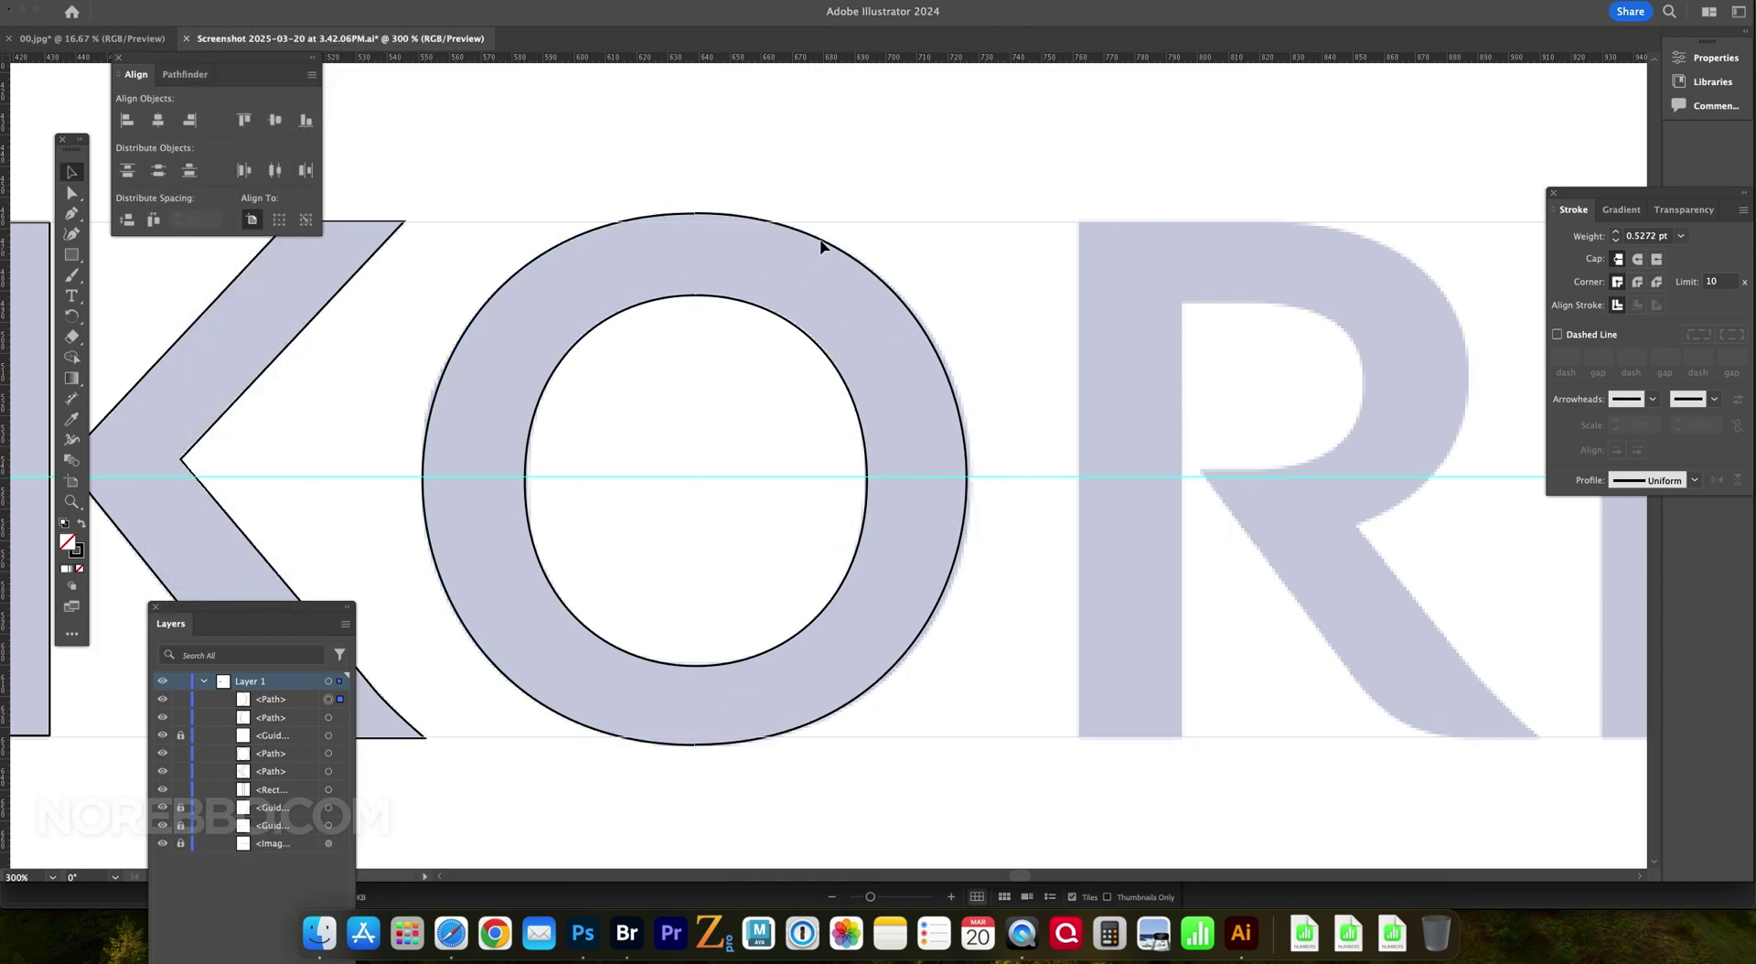
{"action": "key", "text": "v"}
{"action": "left_click", "coordinate": [820, 243]}
{"action": "key", "text": "a"}
{"action": "key", "text": "ctrl+j"}
- Redraw the R's top and right side from the rectangle, rounding the corner into the bowl
{"action": "key", "text": "v"}
{"action": "scroll", "coordinate": [109, 220], "scroll_direction": "right", "scroll_amount": 5}
{"action": "left_click_drag", "start_coordinate": [660, 698], "coordinate": [764, 184]}
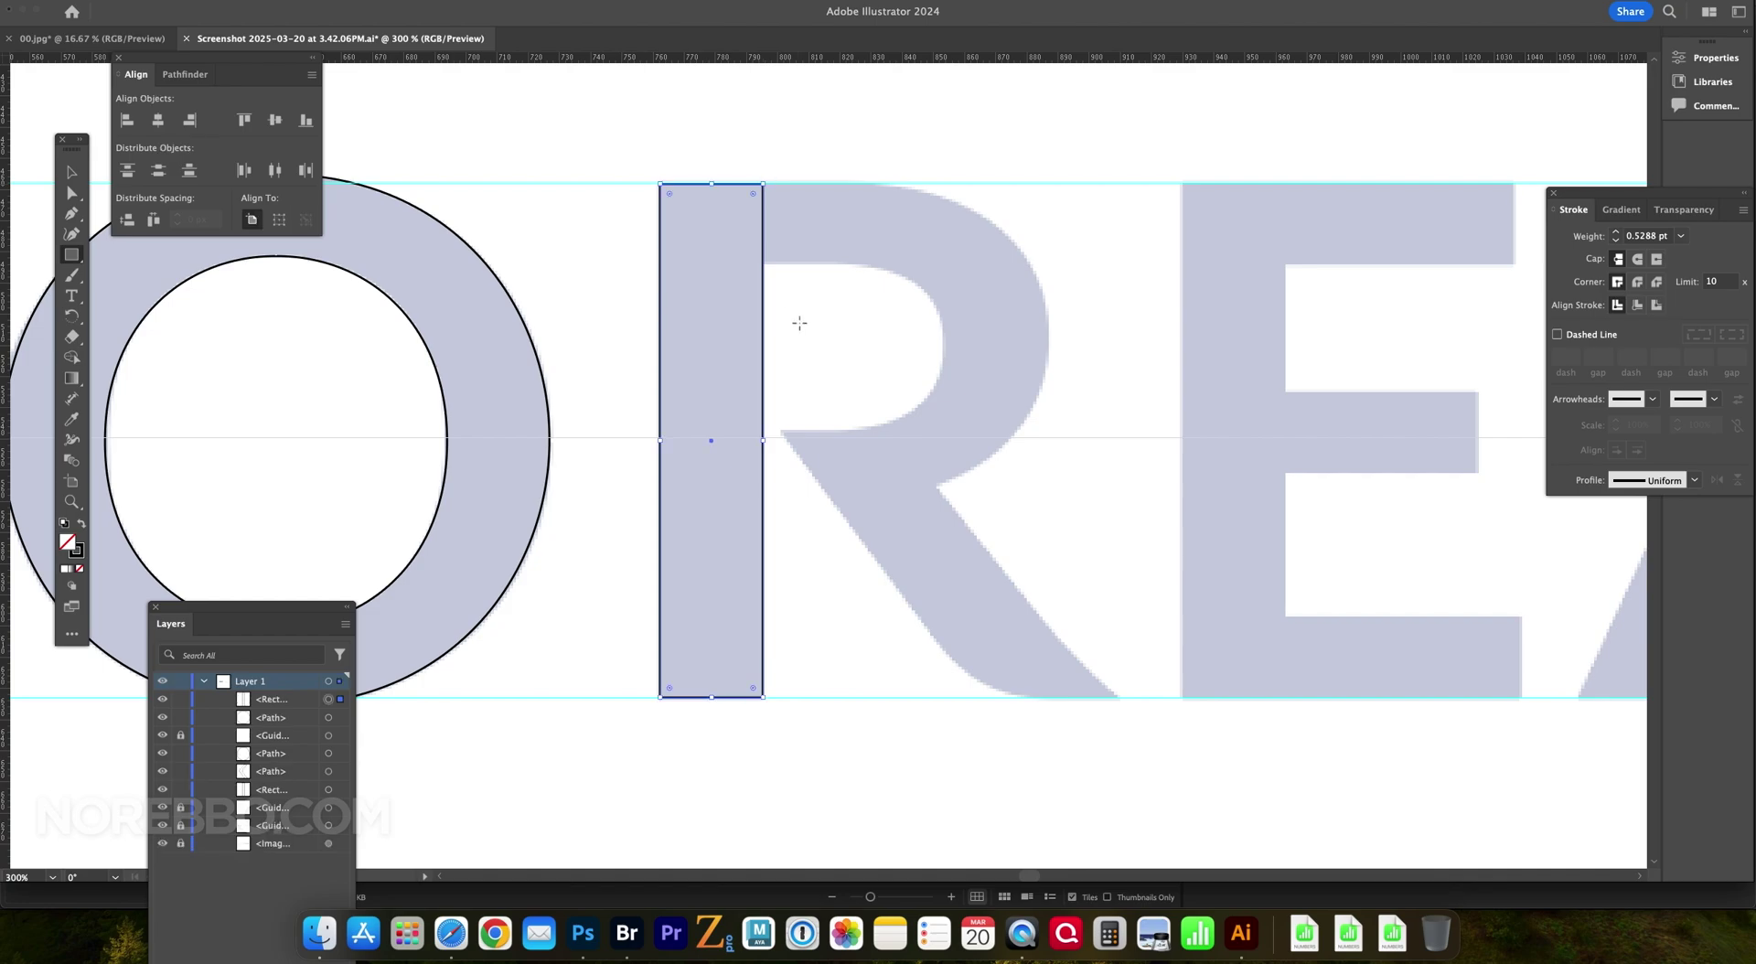
{"action": "scroll", "coordinate": [1243, 302], "scroll_direction": "left", "scroll_amount": 5}
{"action": "scroll", "coordinate": [823, 274], "scroll_direction": "right", "scroll_amount": 7}
{"action": "key", "text": "p"}
{"action": "key", "text": "a"}
{"action": "left_click", "coordinate": [484, 162]}
{"action": "key", "text": "Delete"}
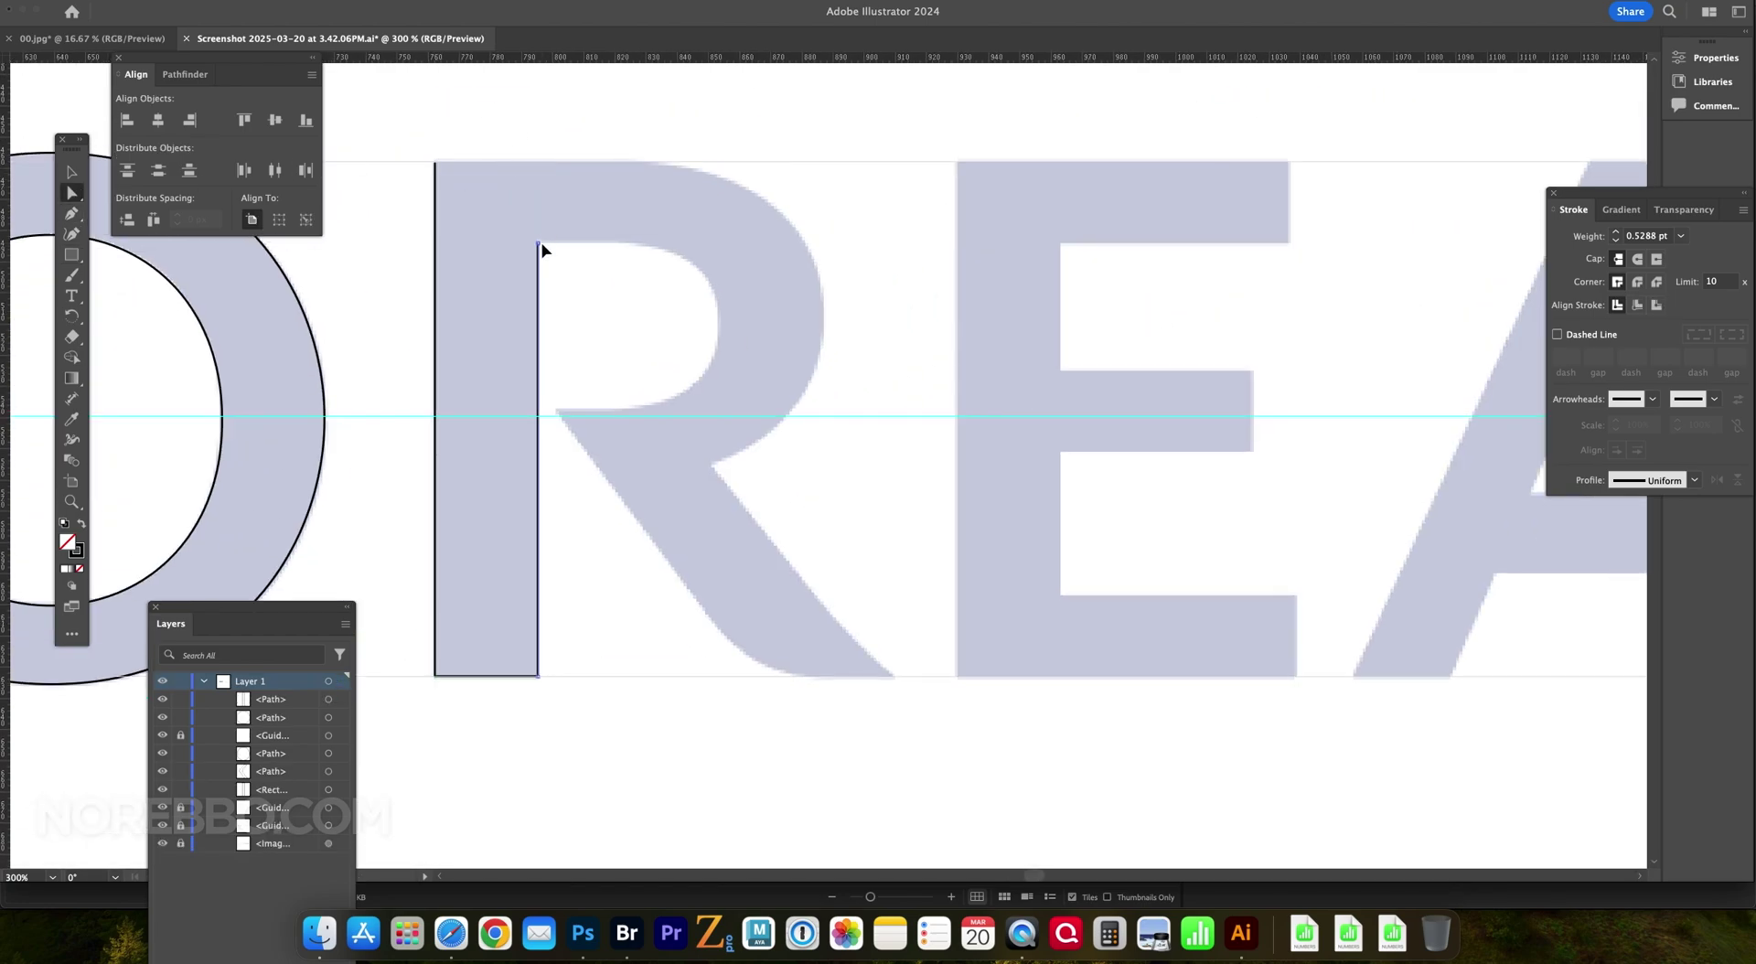
{"action": "left_click", "coordinate": [435, 164]}
{"action": "left_click", "coordinate": [823, 163]}
{"action": "left_click", "coordinate": [822, 464]}
{"action": "left_click", "coordinate": [712, 464]}
{"action": "key", "text": "a"}
{"action": "left_click_drag", "start_coordinate": [808, 179], "coordinate": [646, 314]}
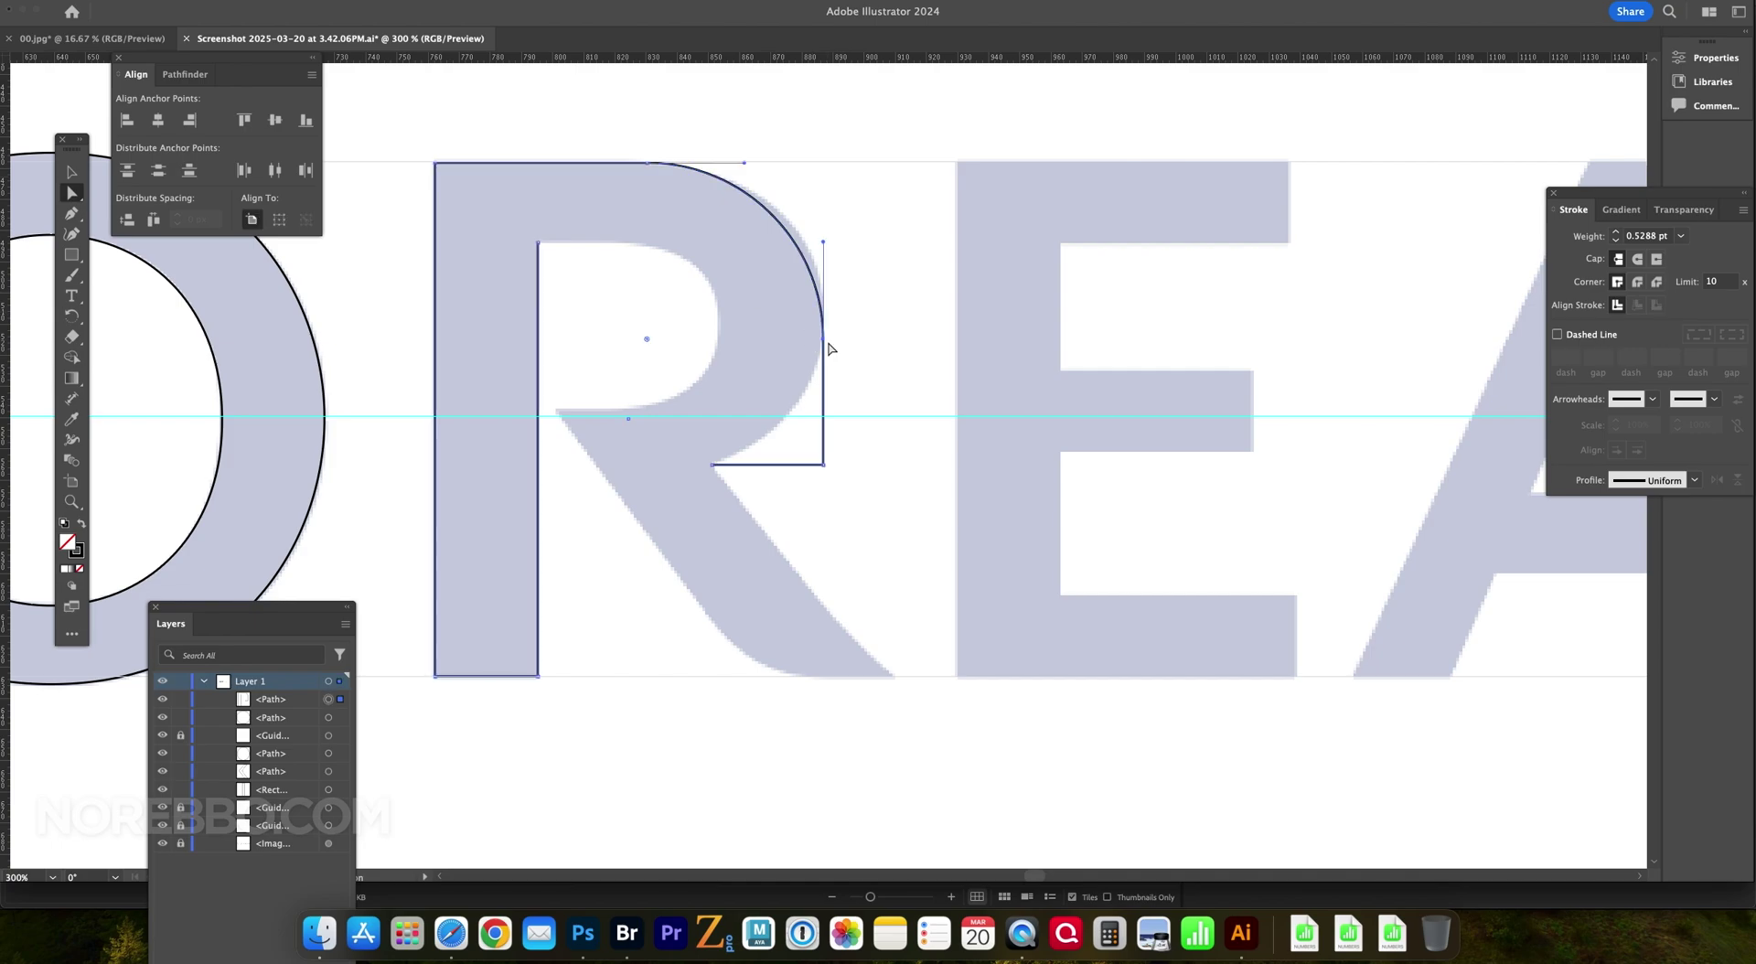
{"action": "left_click_drag", "start_coordinate": [823, 226], "coordinate": [819, 192]}
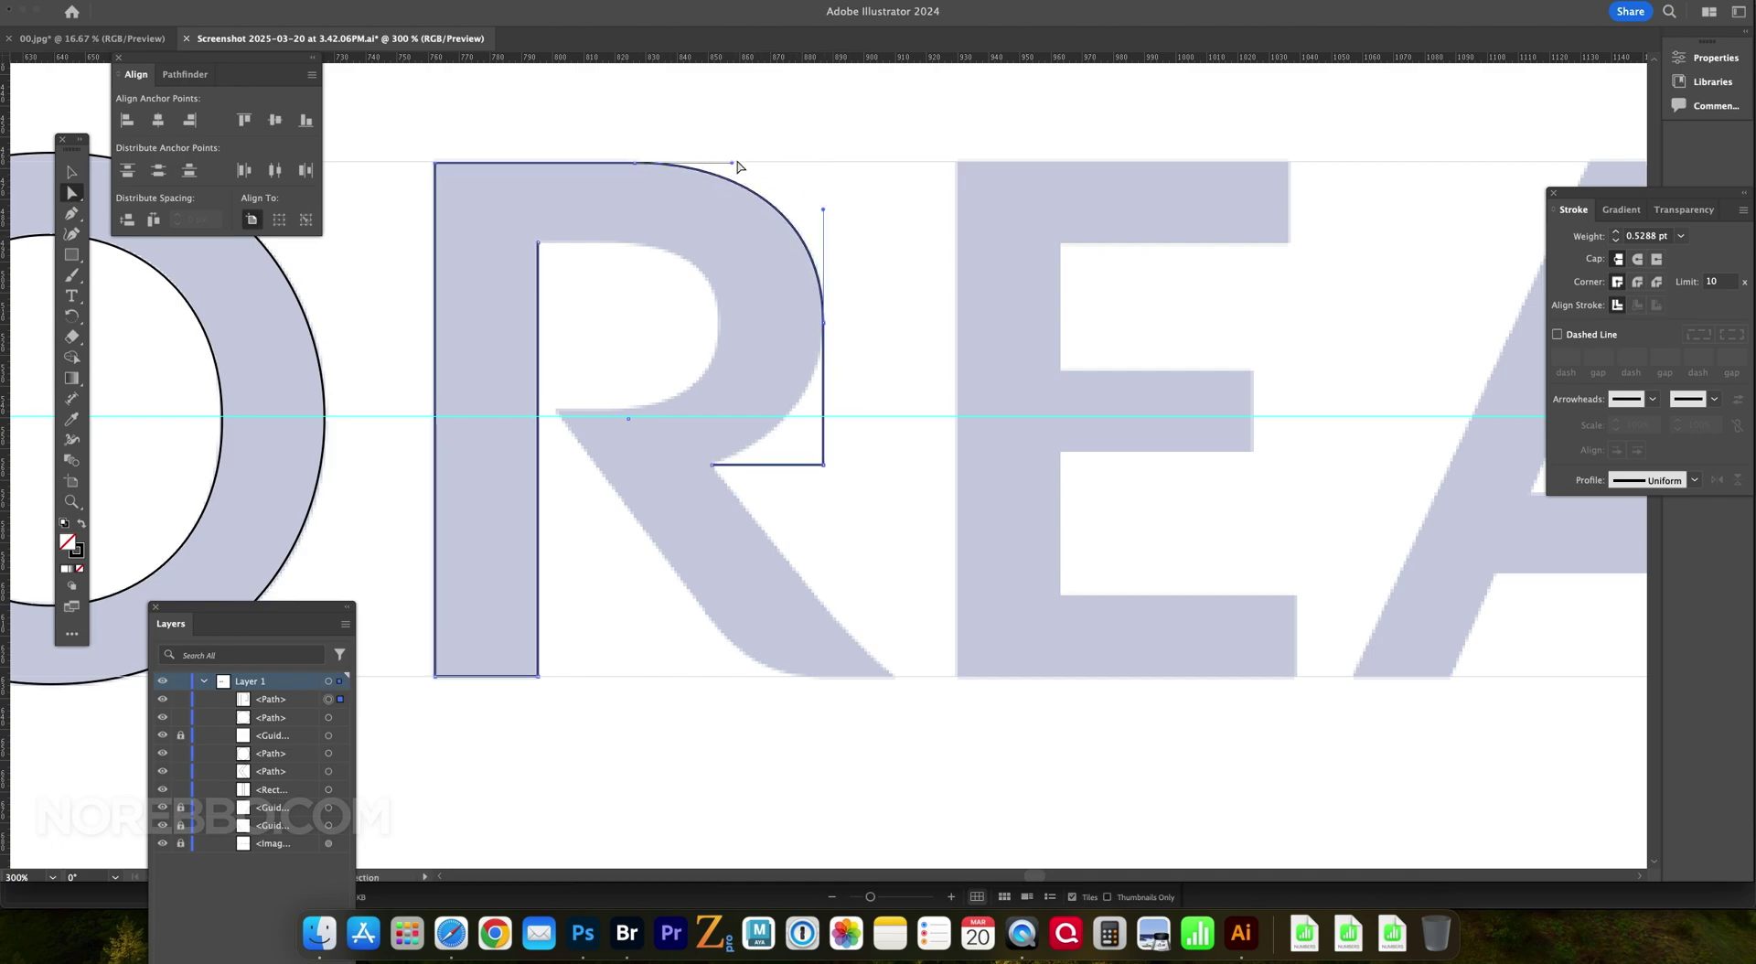
{"action": "key", "text": "Delete"}
- Draw the R's curved leg and join it to the R outline
{"action": "key", "text": "p"}
{"action": "left_click_drag", "start_coordinate": [710, 463], "coordinate": [776, 437]}
{"action": "left_click", "coordinate": [904, 303]}
{"action": "key", "text": "p"}
{"action": "left_click", "coordinate": [556, 410]}
{"action": "left_click", "coordinate": [710, 462]}
{"action": "left_click", "coordinate": [823, 437]}
- Trace the R's inner bowl as a closed curved path
{"action": "left_click", "coordinate": [538, 242]}
{"action": "left_click_drag", "start_coordinate": [624, 242], "coordinate": [688, 242]}
{"action": "left_click_drag", "start_coordinate": [718, 322], "coordinate": [718, 366]}
{"action": "left_click", "coordinate": [627, 411]}
{"action": "left_click", "coordinate": [556, 410]}
{"action": "key", "text": "v"}
{"action": "left_click", "coordinate": [784, 341]}
- Draw rectangles for the E's stem and middle bar, with copies for its bottom and top bars
{"action": "key", "text": "z"}
{"action": "scroll", "coordinate": [820, 445], "scroll_direction": "down", "scroll_amount": 5}
{"action": "scroll", "coordinate": [930, 531], "scroll_direction": "up", "scroll_amount": 2}
{"action": "scroll", "coordinate": [930, 531], "scroll_direction": "up", "scroll_amount": 4}
{"action": "key", "text": "m"}
{"action": "left_click_drag", "start_coordinate": [745, 612], "coordinate": [745, 612]}
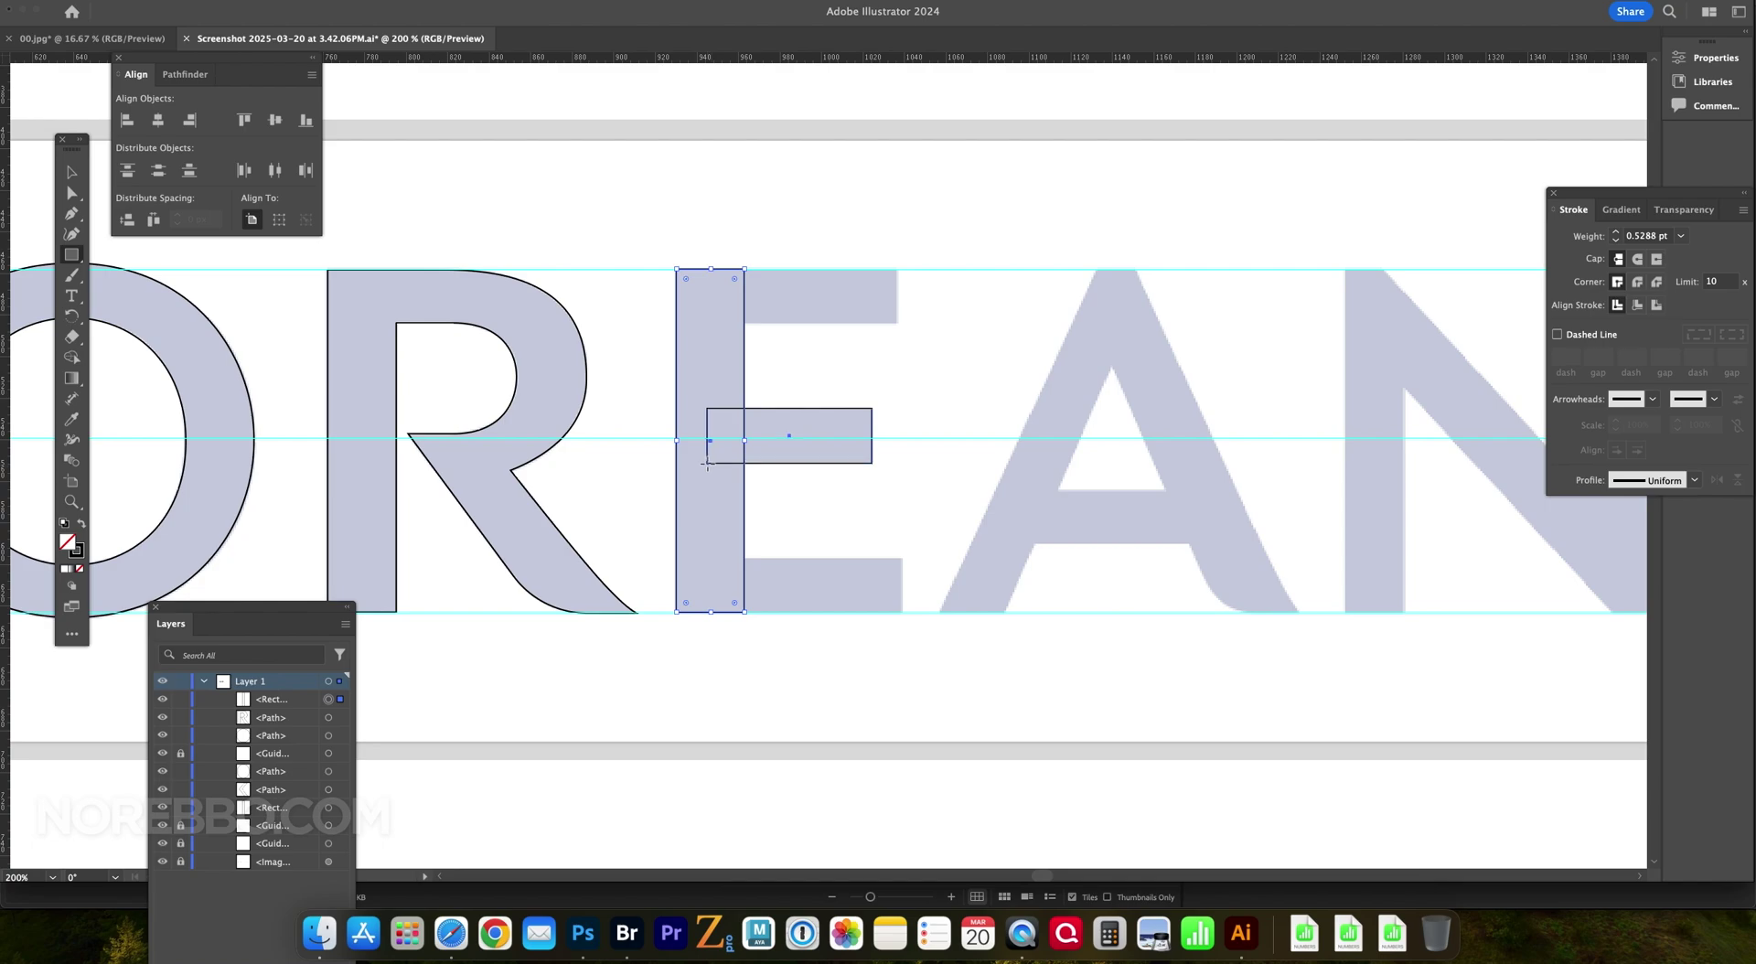
{"action": "left_click_drag", "start_coordinate": [707, 462], "coordinate": [707, 463]}
{"action": "key", "text": "v"}
{"action": "left_click_drag", "start_coordinate": [858, 444], "coordinate": [629, 475]}
{"action": "left_click_drag", "start_coordinate": [900, 610], "coordinate": [901, 320]}
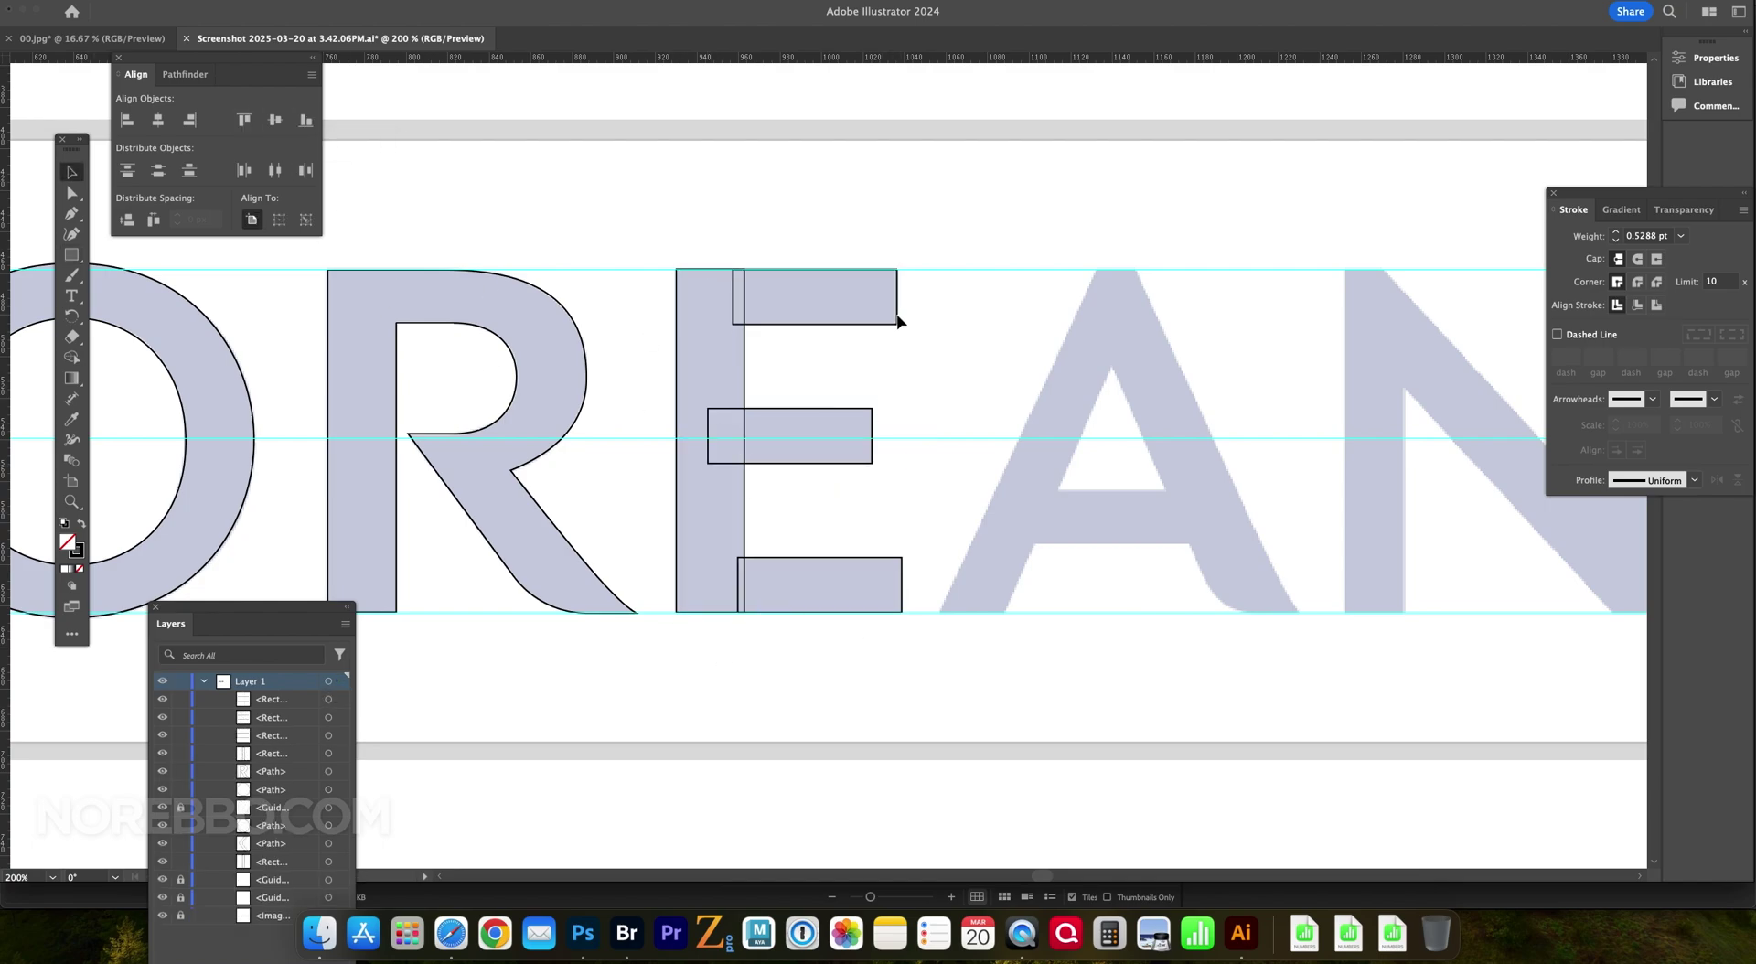
- Unite the E's stem and three bars into one shape
{"action": "left_click", "coordinate": [185, 74]}
{"action": "left_click", "coordinate": [128, 119]}
{"action": "left_click", "coordinate": [814, 297], "text": "shift"}
{"action": "left_click", "coordinate": [137, 75]}
{"action": "left_click", "coordinate": [184, 74]}
{"action": "left_click", "coordinate": [128, 119]}
- Place a rectangle on the A's crossbar and trace the A's closed outline
{"action": "scroll", "coordinate": [98, 235], "scroll_direction": "right", "scroll_amount": 8}
{"action": "key", "text": "super+equal"}
{"action": "key", "text": "super+v"}
{"action": "left_click_drag", "start_coordinate": [883, 423], "coordinate": [850, 504]}
{"action": "key", "text": "p"}
{"action": "left_click", "coordinate": [540, 687]}
{"action": "left_click", "coordinate": [777, 172]}
{"action": "left_click", "coordinate": [832, 172]}
{"action": "left_click", "coordinate": [1083, 686]}
{"action": "left_click", "coordinate": [541, 687]}
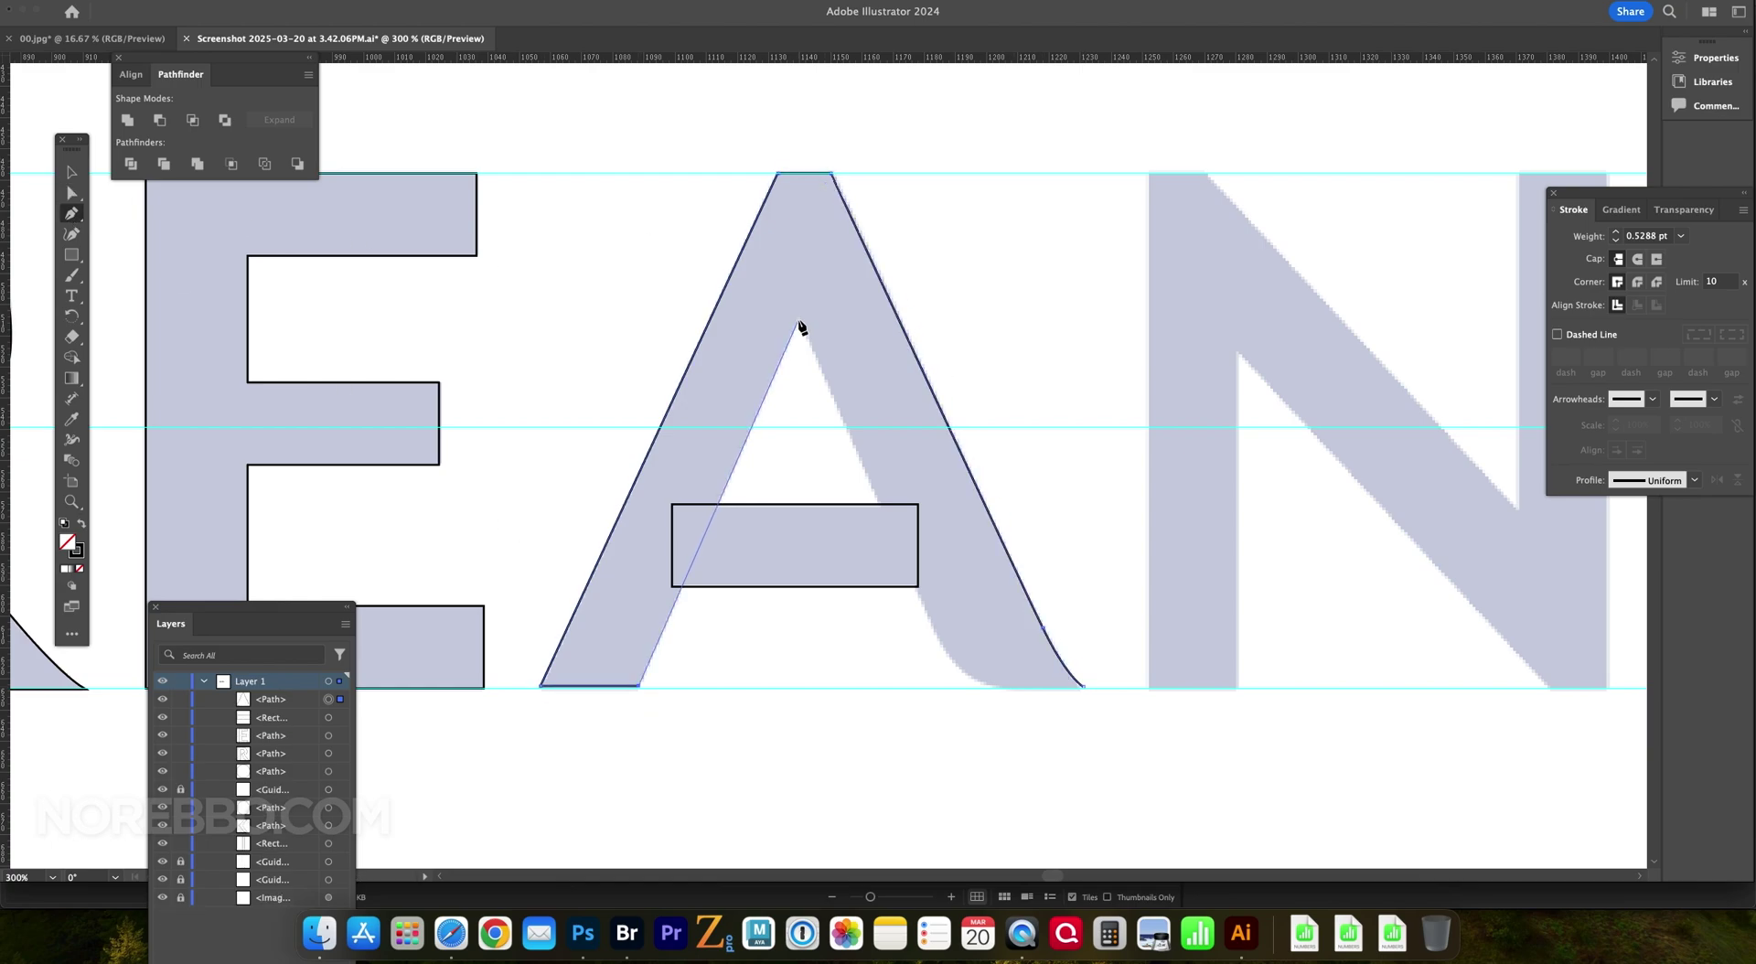
- Curve the A's lower-right inner edge and unite the A with its crossbar
{"action": "key", "text": "a"}
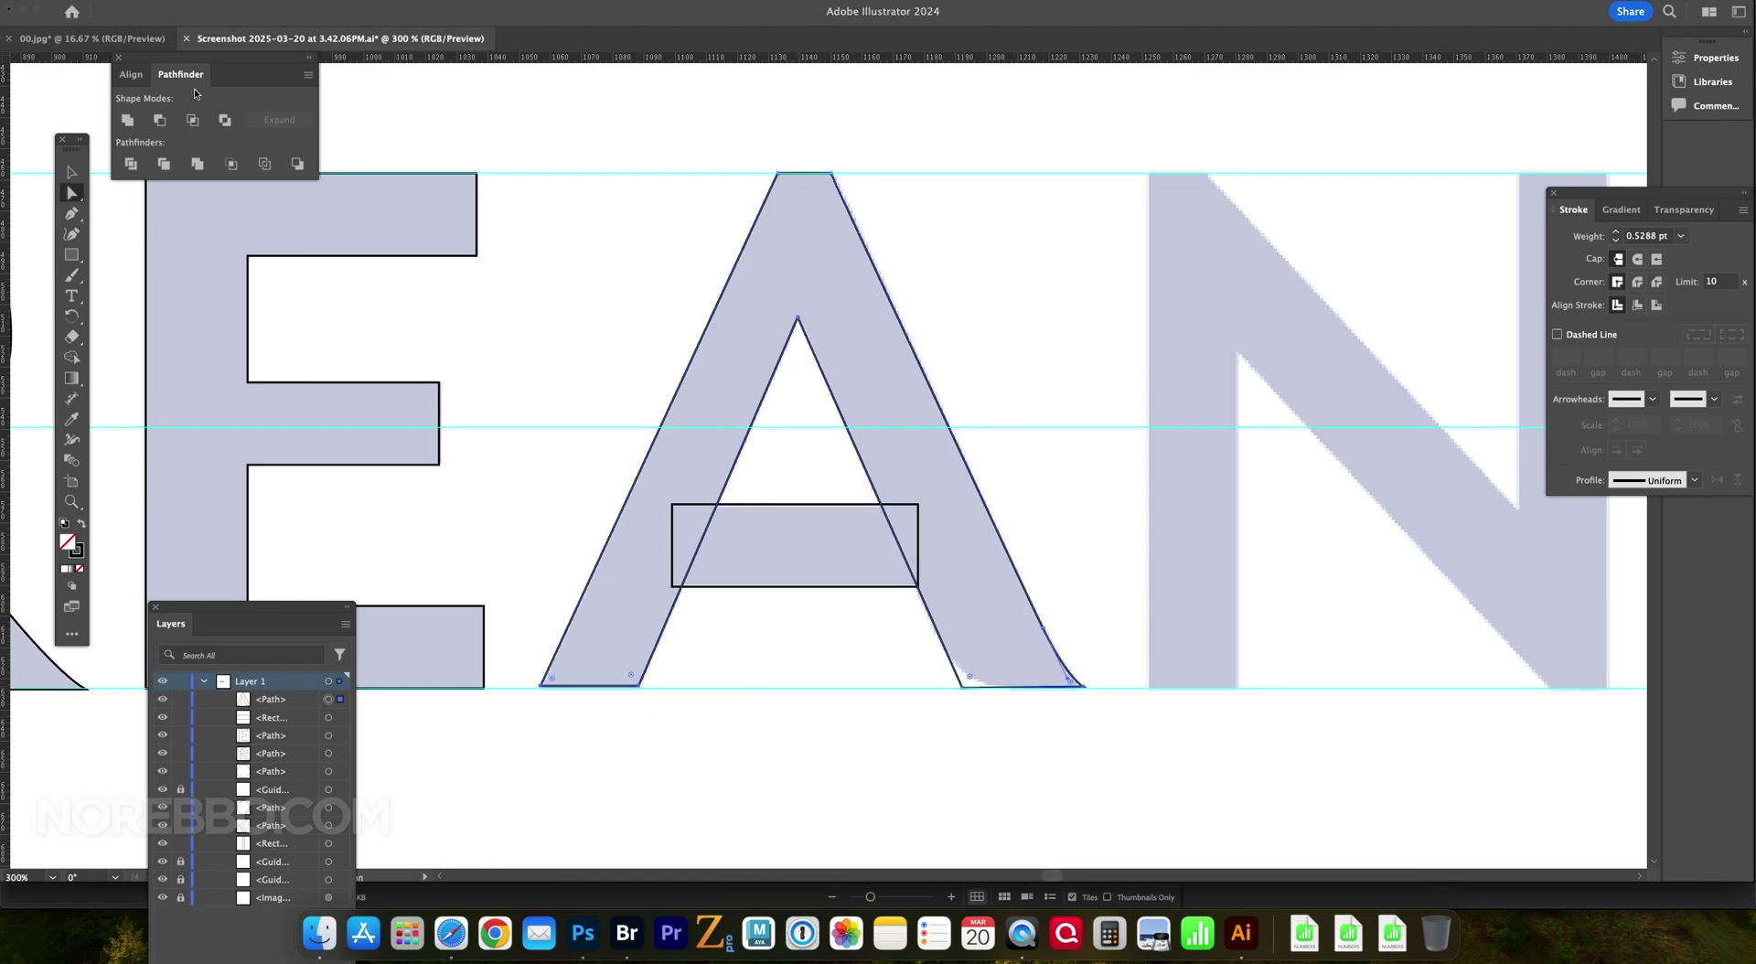
{"action": "key", "text": "shift+F7"}
{"action": "left_click_drag", "start_coordinate": [961, 674], "coordinate": [1032, 629]}
{"action": "key", "text": "v"}
{"action": "left_click", "coordinate": [681, 549], "text": "shift"}
{"action": "left_click", "coordinate": [180, 74]}
{"action": "left_click", "coordinate": [127, 120]}
- Build the N from two stem rectangles joined by a diagonal
{"action": "scroll", "coordinate": [1015, 345], "scroll_direction": "right", "scroll_amount": 5}
{"action": "key", "text": "m"}
{"action": "left_click_drag", "start_coordinate": [629, 686], "coordinate": [717, 173]}
{"action": "key", "text": "v"}
{"action": "mouse_move", "coordinate": [718, 259]}
{"action": "left_mouse_down"}
{"action": "mouse_move", "coordinate": [921, 286]}
{"action": "mouse_move", "coordinate": [1086, 259]}
{"action": "left_mouse_up"}
{"action": "left_click", "coordinate": [718, 228], "text": "shift"}
{"action": "key", "text": "shift+F7"}
{"action": "key", "text": "a"}
{"action": "left_click_drag", "start_coordinate": [717, 174], "coordinate": [717, 352]}
{"action": "key", "text": "p"}
{"action": "left_click", "coordinate": [997, 510]}
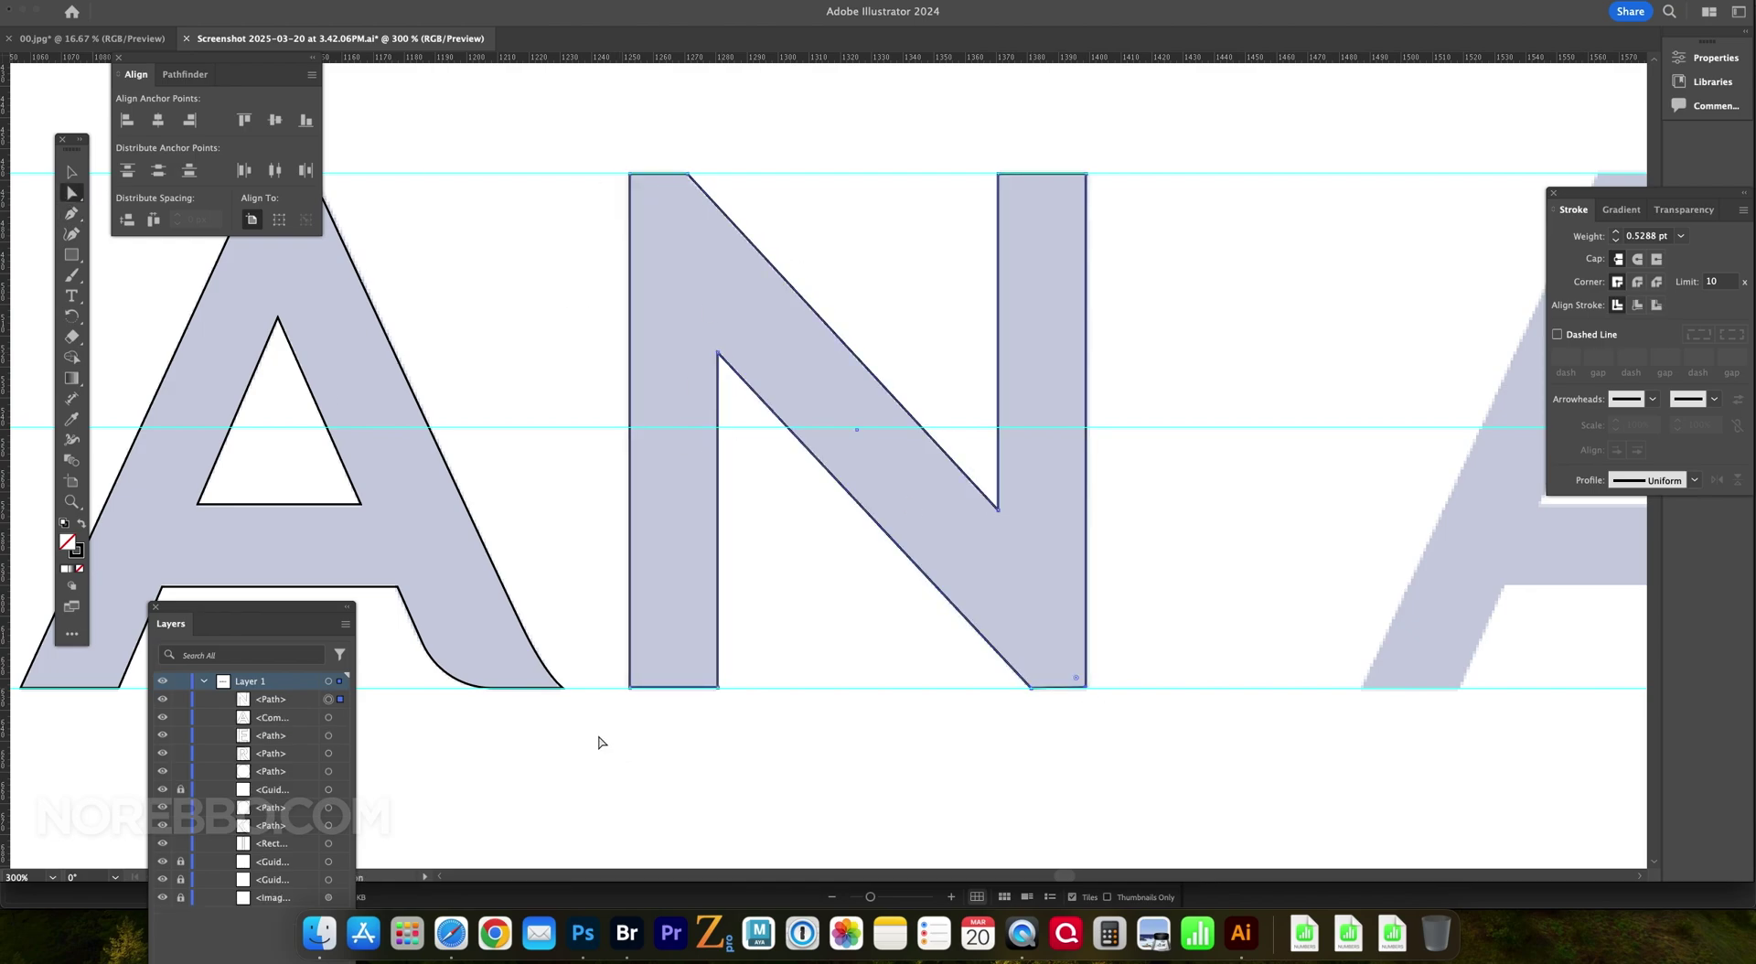
{"action": "left_click", "coordinate": [1144, 497]}
- Copy the finished A and place it as the second A in AIR
{"action": "key", "text": "v"}
{"action": "left_click", "coordinate": [333, 485]}
{"action": "key", "text": "ctrl+c"}
{"action": "scroll", "coordinate": [756, 442], "scroll_direction": "right", "scroll_amount": 10}
{"action": "key", "text": "ctrl+v"}
{"action": "left_click_drag", "start_coordinate": [871, 487], "coordinate": [732, 437]}
- Draw a rectangle over the I stem
{"action": "key", "text": "m"}
{"action": "left_click_drag", "start_coordinate": [1023, 159], "coordinate": [1127, 674]}
{"action": "key", "text": "z"}
{"action": "key", "text": "ctrl+1"}
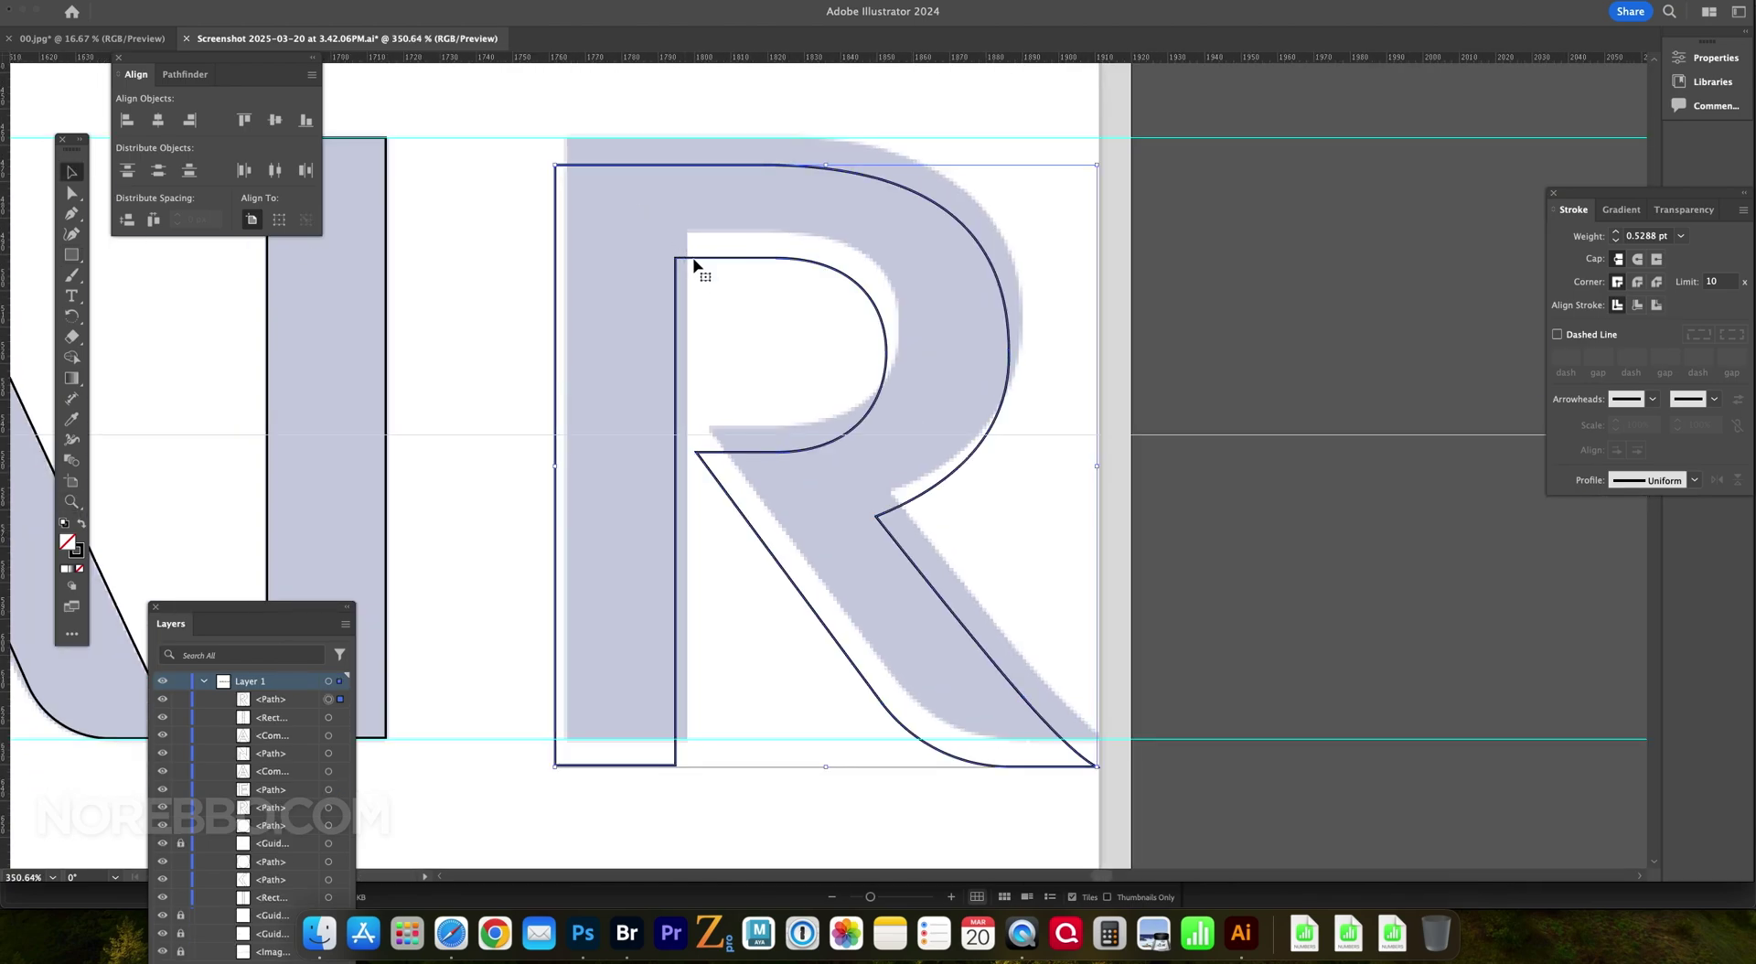
- Shift the R onto the image R, draw circles over the logo's inner curves, and save
{"action": "left_click_drag", "start_coordinate": [695, 265], "coordinate": [702, 239]}
{"action": "scroll", "coordinate": [698, 396], "scroll_direction": "down", "scroll_amount": 7}
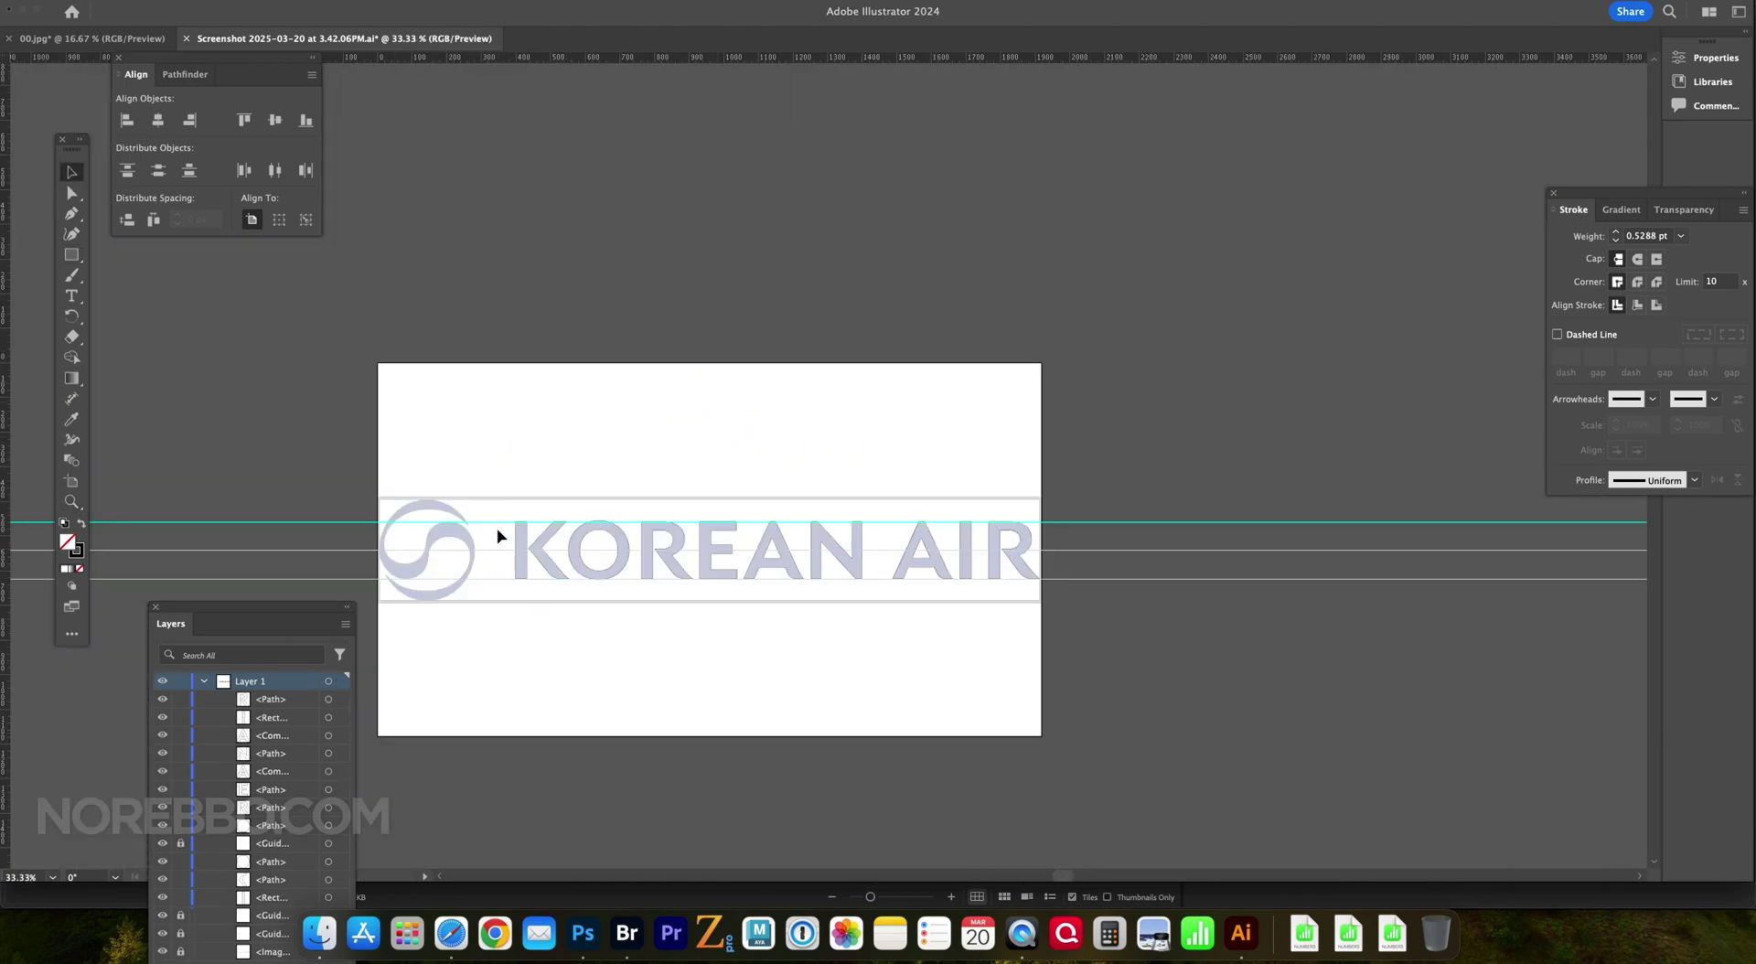
{"action": "key", "text": "z"}
{"action": "key", "text": "ctrl+equal"}
{"action": "key", "text": "ctrl+equal"}
{"action": "key", "text": "ctrl+equal"}
{"action": "key", "text": "ctrl+equal"}
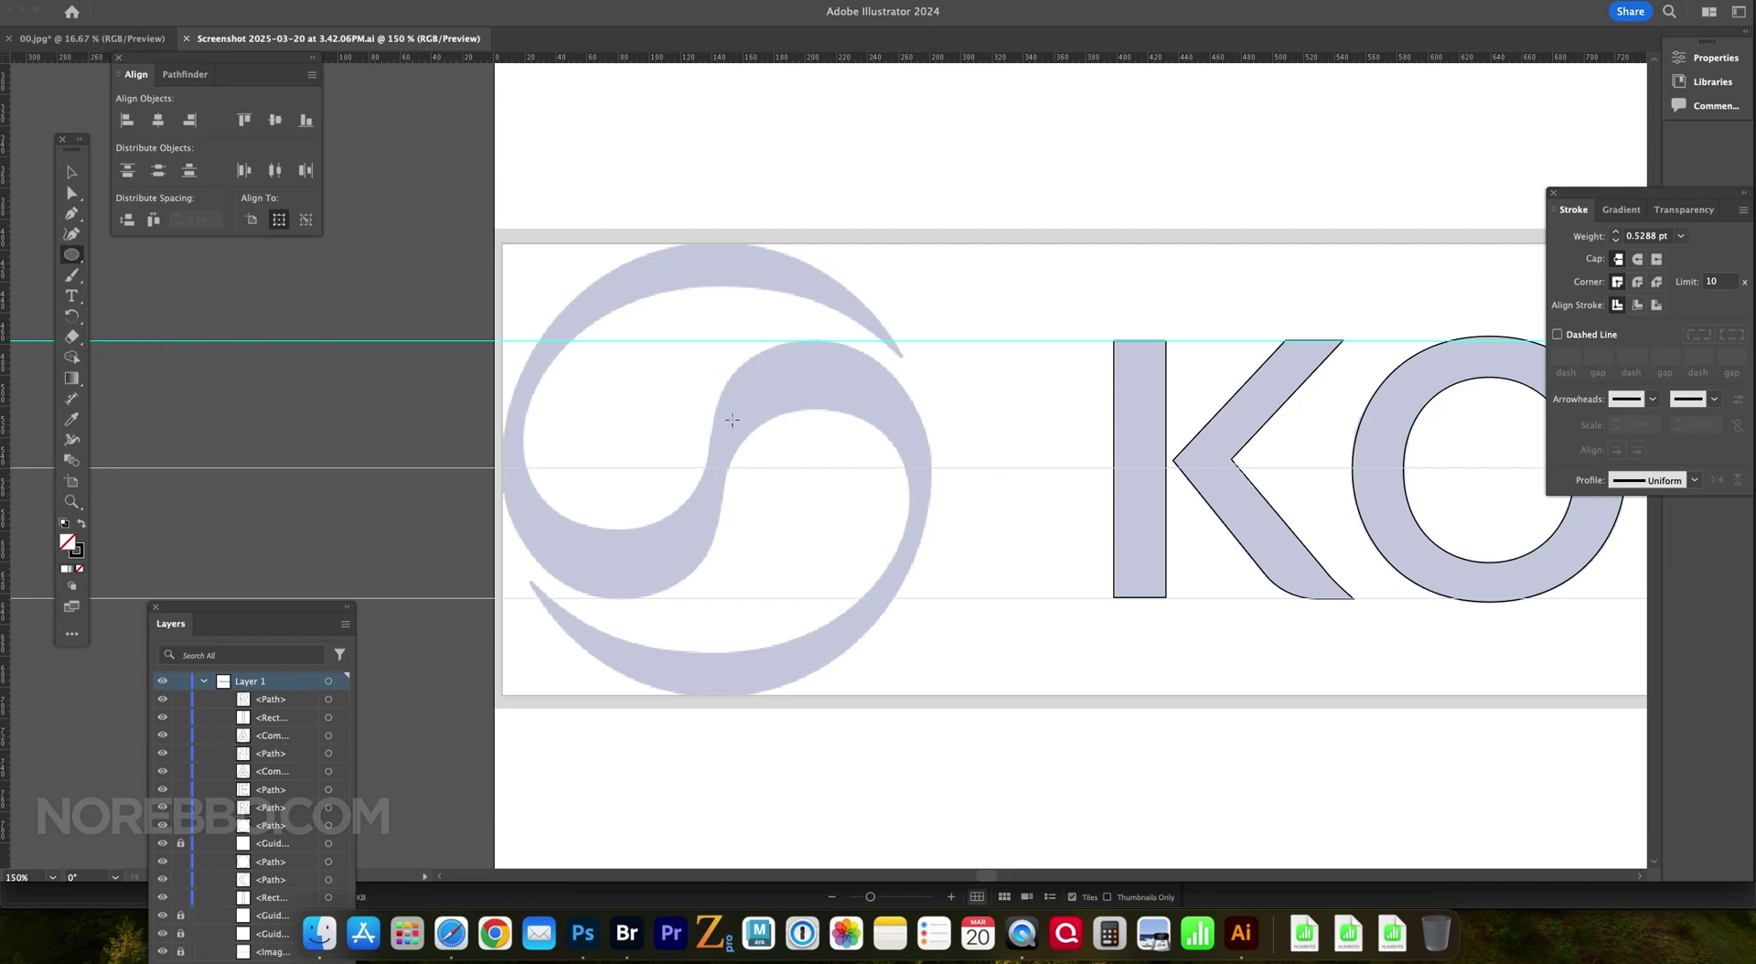
{"action": "left_click_drag", "start_coordinate": [911, 523], "coordinate": [910, 525]}
{"action": "key", "text": "v"}
{"action": "mouse_move", "coordinate": [878, 422]}
{"action": "left_mouse_down"}
{"action": "mouse_move", "coordinate": [887, 396]}
{"action": "mouse_move", "coordinate": [674, 370]}
{"action": "left_mouse_up"}
{"action": "left_click", "coordinate": [660, 240]}
{"action": "key", "text": "ctrl+s"}
{"action": "left_click", "coordinate": [801, 431]}
- Draw a large circle around the logo plus a scaled copy fitting its outer edge
{"action": "key", "text": "l"}
{"action": "mouse_move", "coordinate": [777, 415]}
{"action": "left_mouse_down"}
{"action": "mouse_move", "coordinate": [1153, 157]}
{"action": "mouse_move", "coordinate": [854, 315]}
{"action": "mouse_move", "coordinate": [933, 196]}
{"action": "left_mouse_up"}
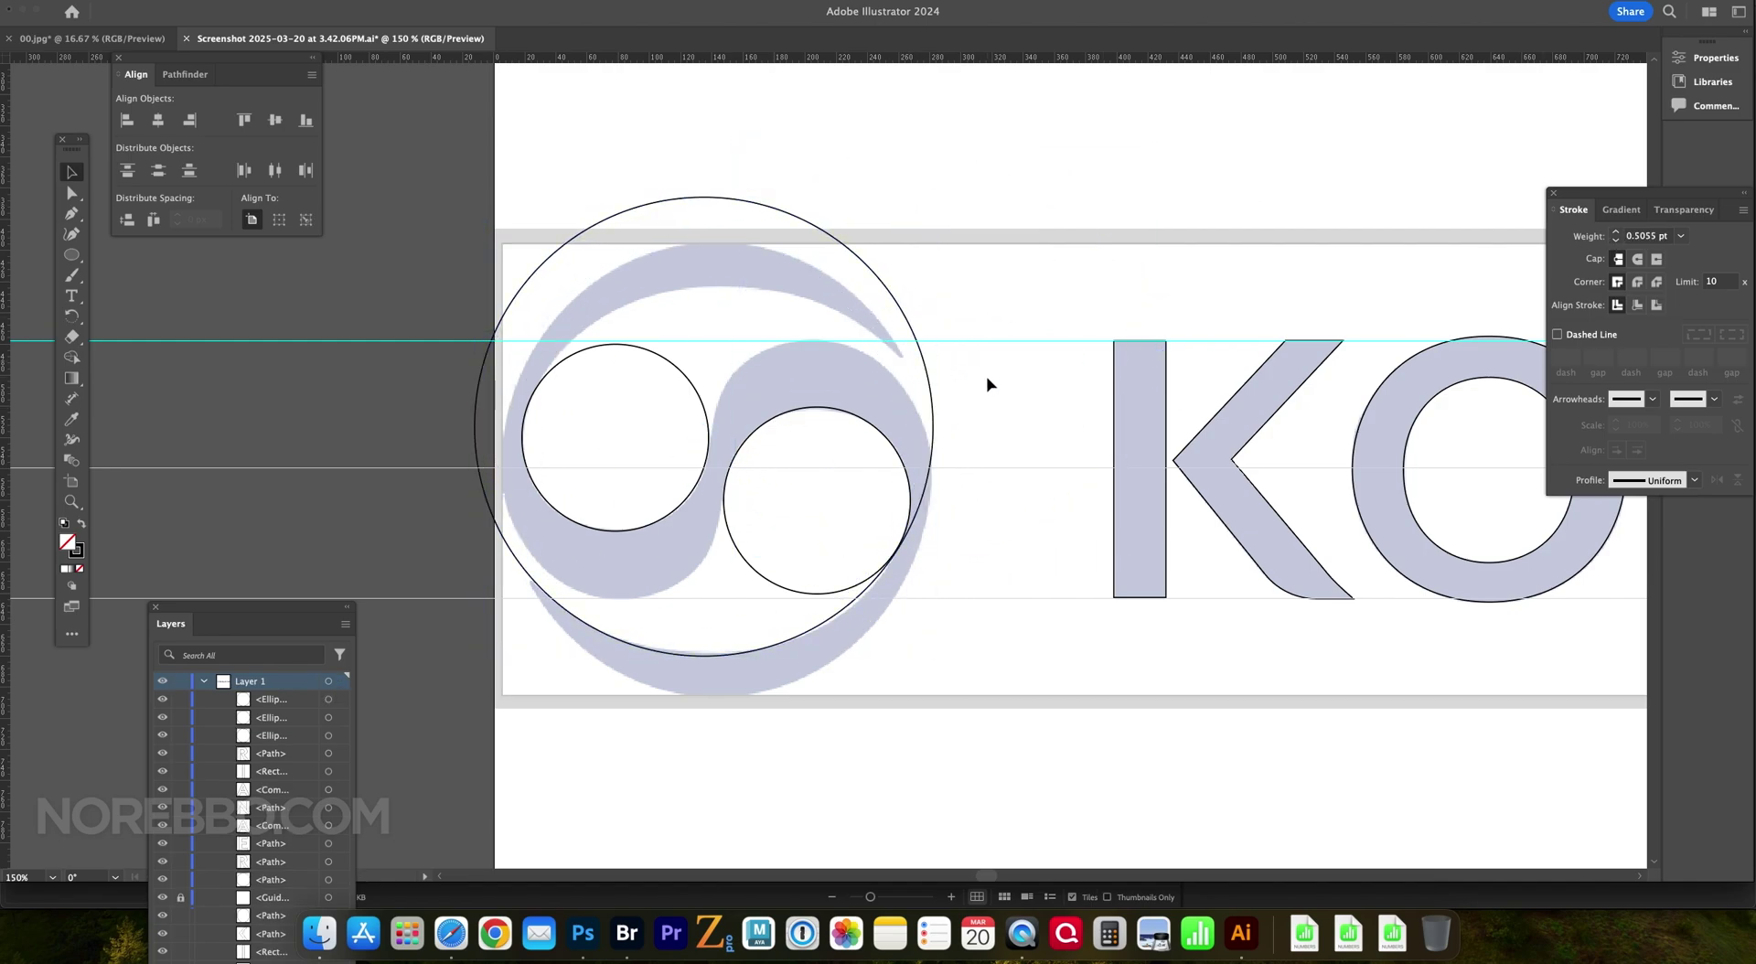
{"action": "key", "text": "ctrl+c"}
{"action": "key", "text": "ctrl+f"}
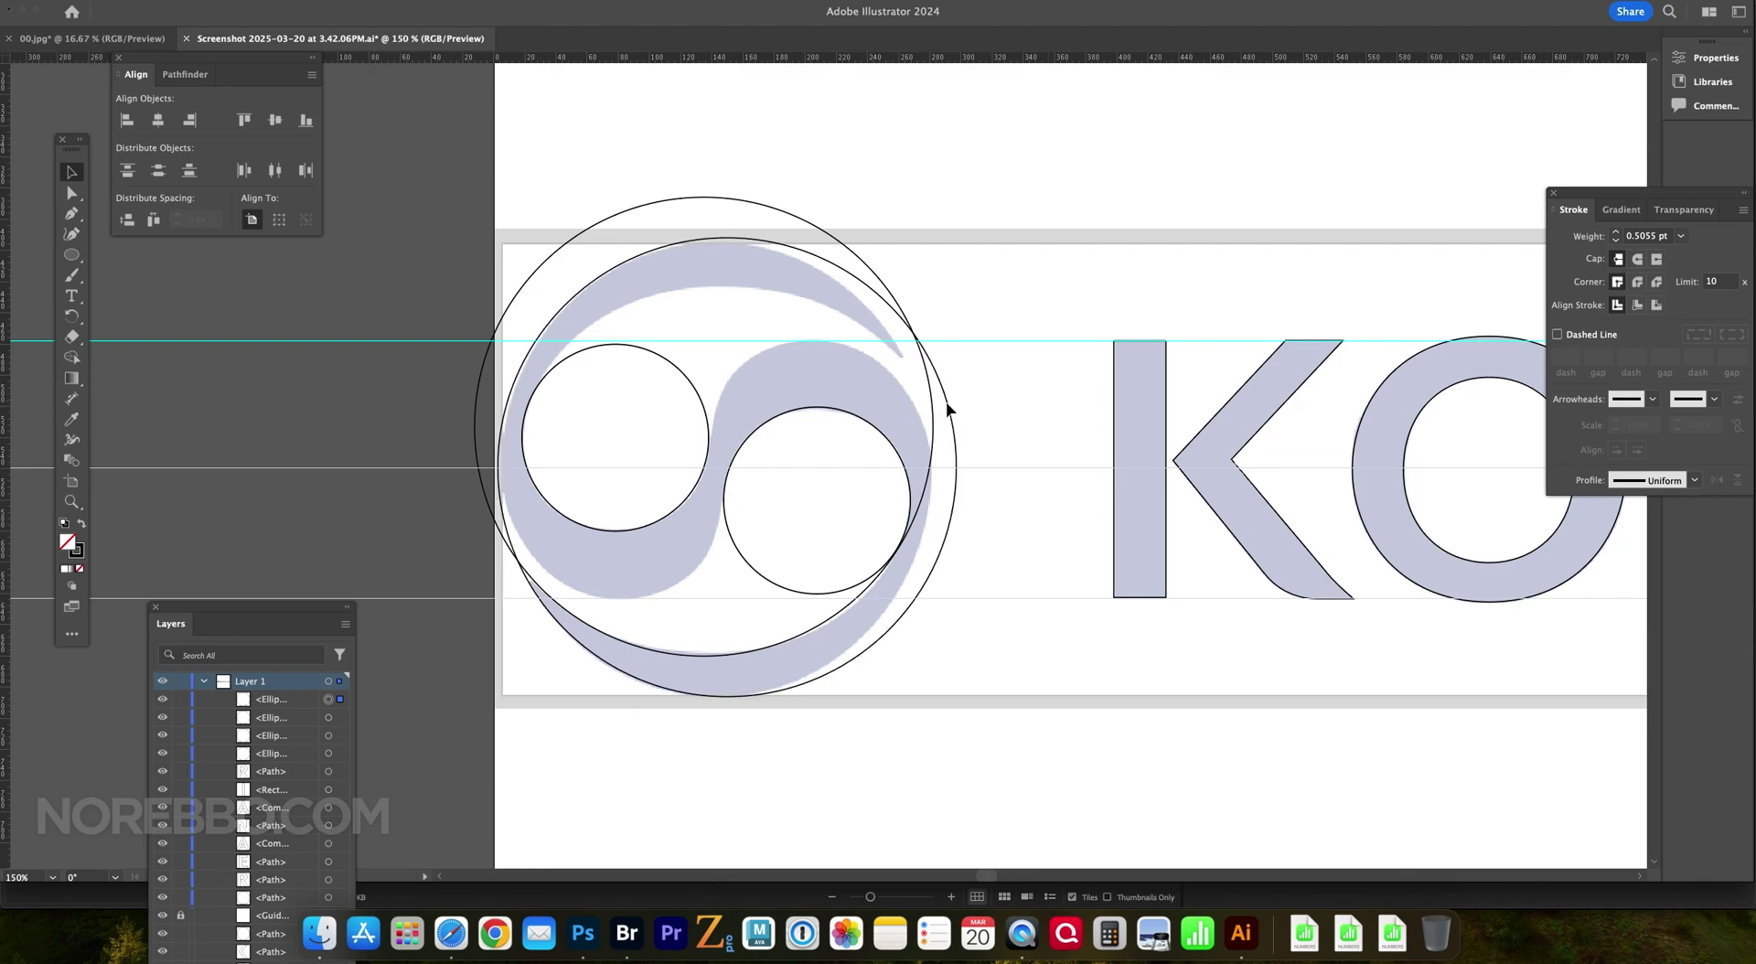
{"action": "left_click_drag", "start_coordinate": [948, 403], "coordinate": [932, 252]}
{"action": "left_click_drag", "start_coordinate": [501, 479], "coordinate": [505, 478]}
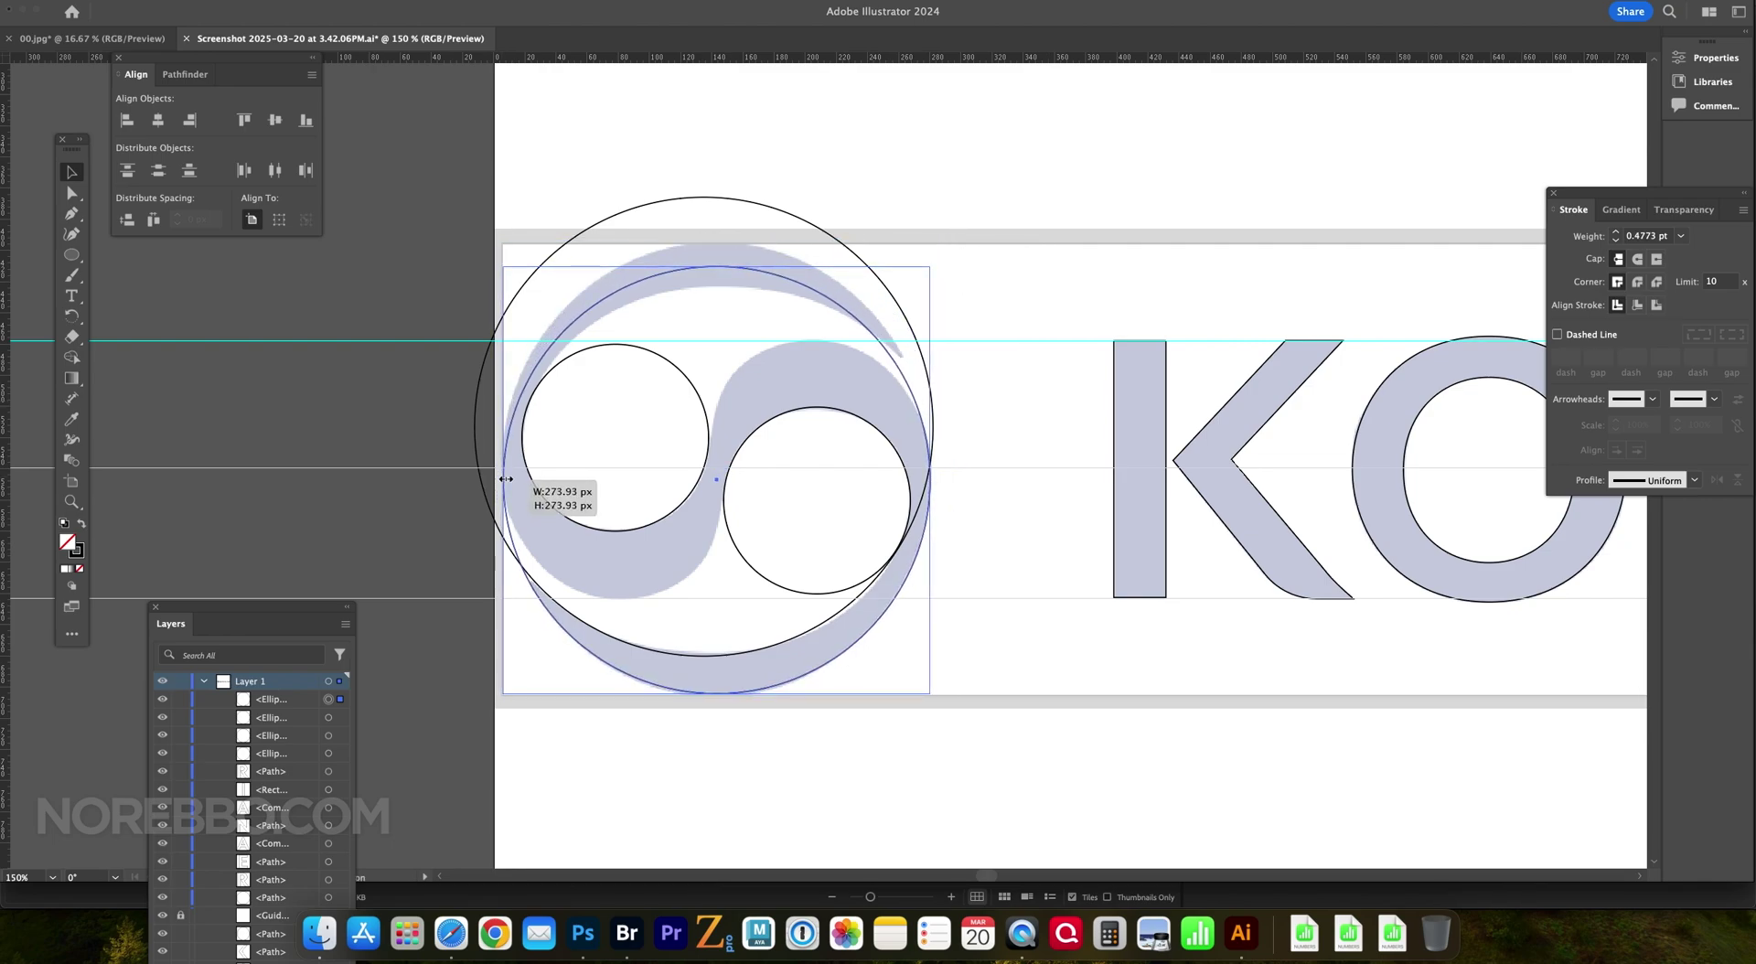
- Draw and fine-tune a circle over the logo's right inner curve
{"action": "left_click", "coordinate": [72, 254]}
{"action": "left_click_drag", "start_coordinate": [729, 337], "coordinate": [945, 553]}
{"action": "left_click_drag", "start_coordinate": [870, 345], "coordinate": [846, 352]}
{"action": "left_click_drag", "start_coordinate": [926, 558], "coordinate": [928, 559]}
{"action": "left_click", "coordinate": [976, 606]}
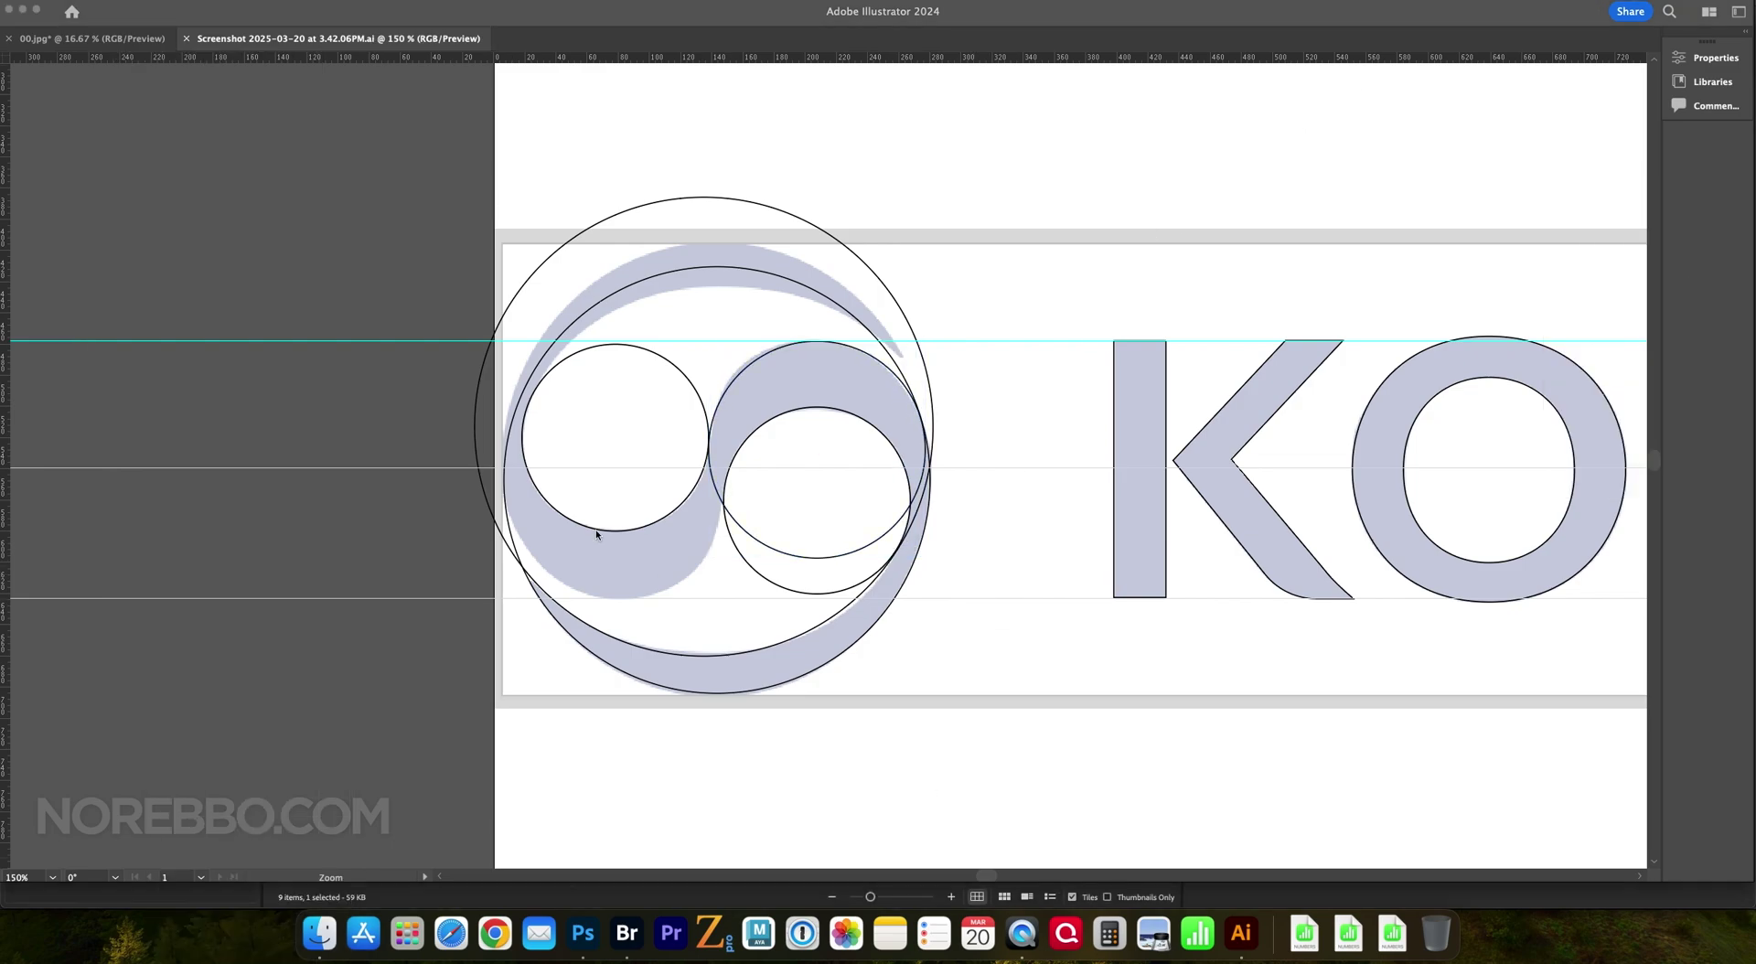
{"action": "scroll", "coordinate": [536, 293], "scroll_direction": "up", "scroll_amount": 5}
{"action": "key", "text": "p"}
{"action": "left_click", "coordinate": [501, 589]}
{"action": "key", "text": "super+z"}
{"action": "scroll", "coordinate": [842, 419], "scroll_direction": "down", "scroll_amount": 5}
{"action": "key", "text": "v"}
{"action": "scroll", "coordinate": [1191, 286], "scroll_direction": "up", "scroll_amount": 2}
- Delete the inner circle's lower-left arc
{"action": "left_click_drag", "start_coordinate": [1192, 116], "coordinate": [1193, 117]}
{"action": "scroll", "coordinate": [910, 400], "scroll_direction": "left", "scroll_amount": 6}
{"action": "scroll", "coordinate": [910, 400], "scroll_direction": "down", "scroll_amount": 1}
{"action": "left_click", "coordinate": [1195, 289]}
{"action": "scroll", "coordinate": [1195, 289], "scroll_direction": "up", "scroll_amount": 10}
{"action": "key", "text": "a"}
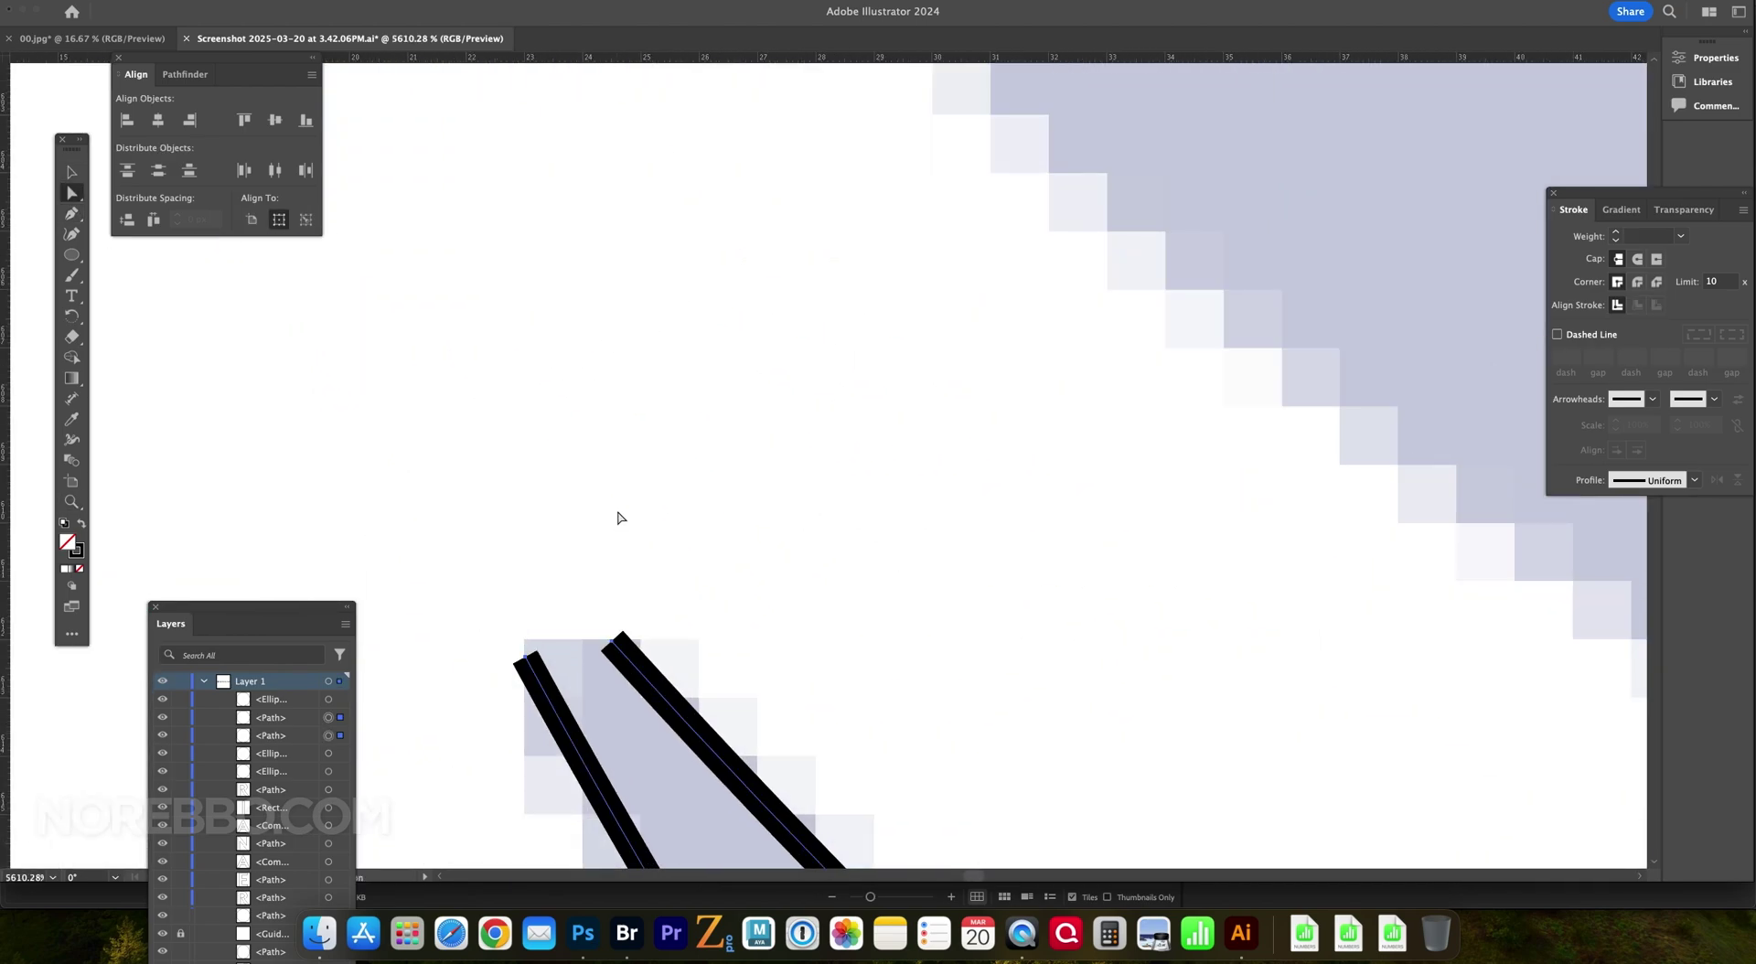
{"action": "key", "text": "z"}
{"action": "scroll", "coordinate": [952, 443], "scroll_direction": "down", "scroll_amount": 12}
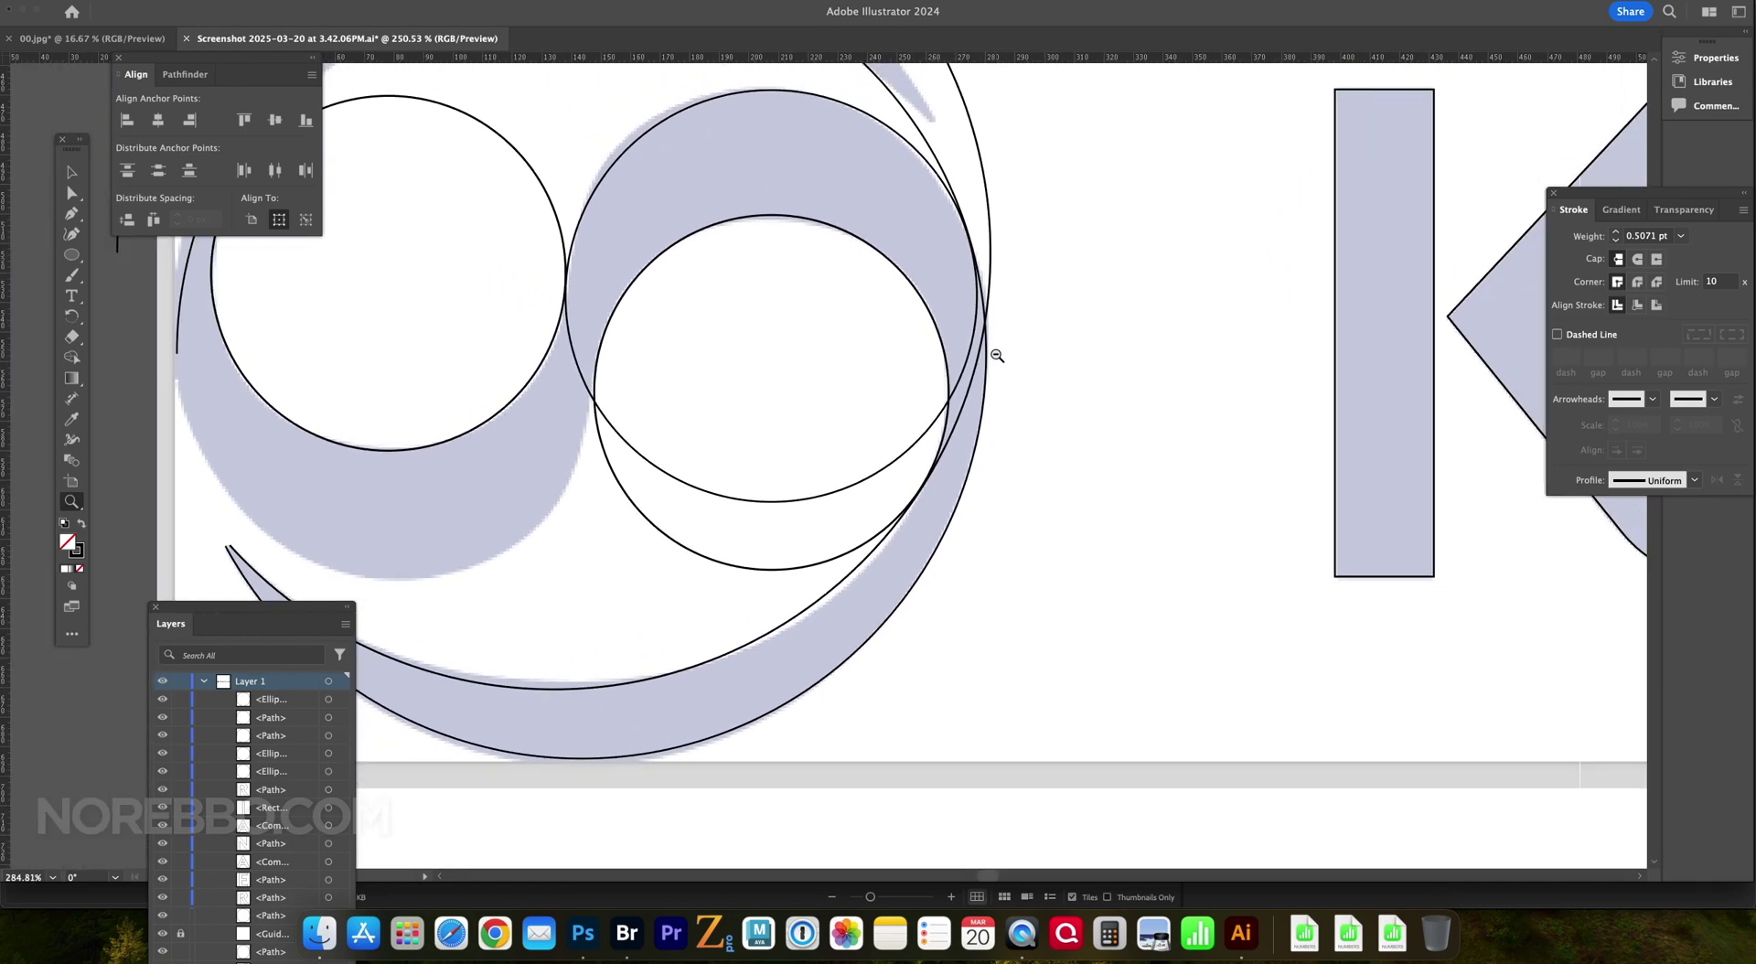
{"action": "scroll", "coordinate": [997, 356], "scroll_direction": "down", "scroll_amount": 3}
{"action": "scroll", "coordinate": [932, 366], "scroll_direction": "up", "scroll_amount": 4}
{"action": "left_click", "coordinate": [72, 193]}
{"action": "left_click", "coordinate": [714, 509]}
{"action": "key", "text": "Delete"}
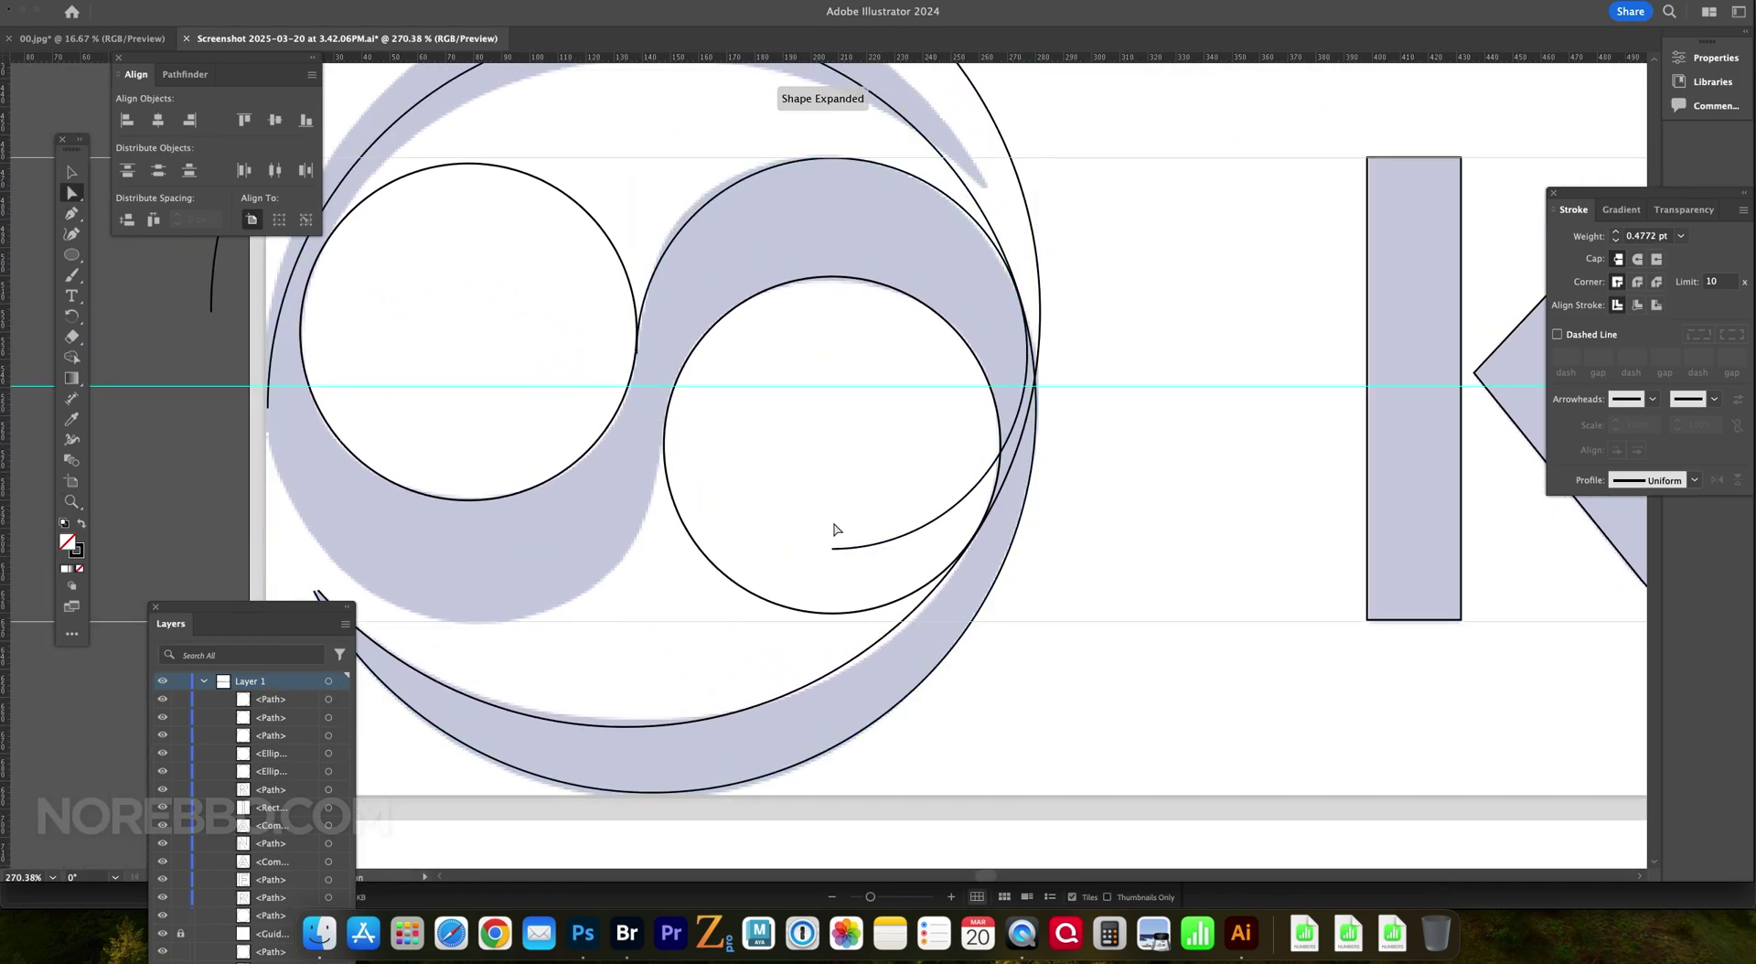
- Undo a stray diagonal path and select an anchor on the ring's edge
{"action": "left_click_drag", "start_coordinate": [1064, 320], "coordinate": [1253, 396]}
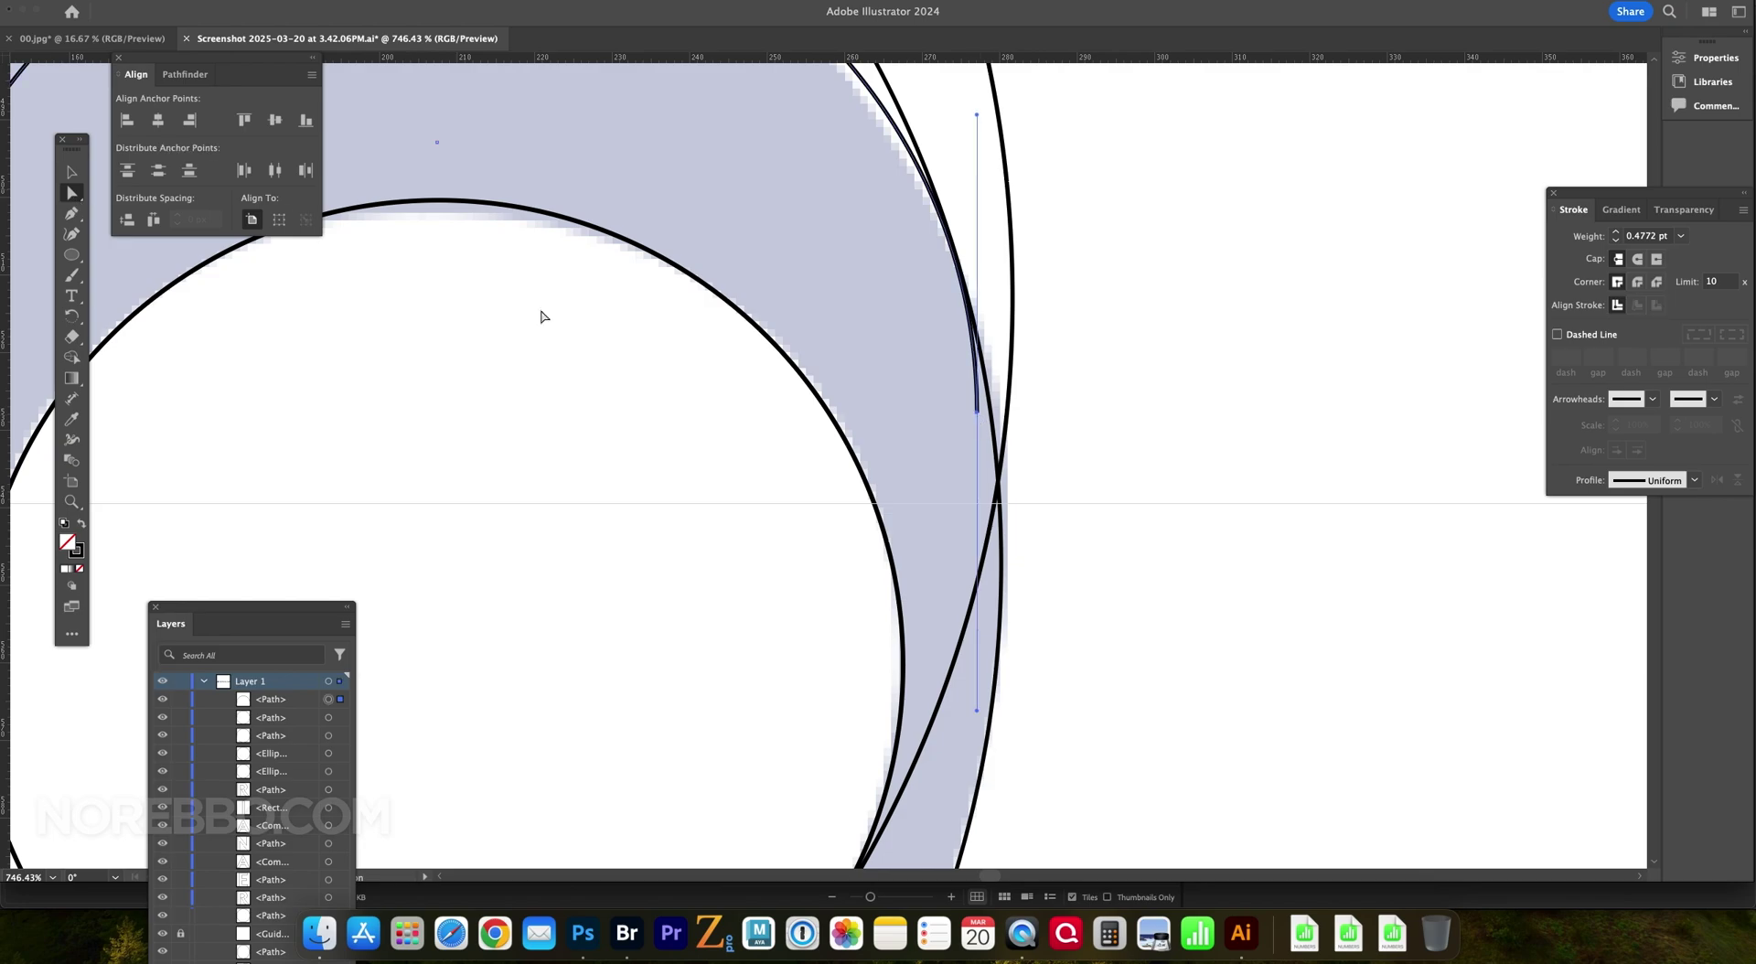
{"action": "key", "text": "ctrl+0"}
{"action": "left_click_drag", "start_coordinate": [893, 478], "coordinate": [378, 427]}
{"action": "key", "text": "ctrl+z"}
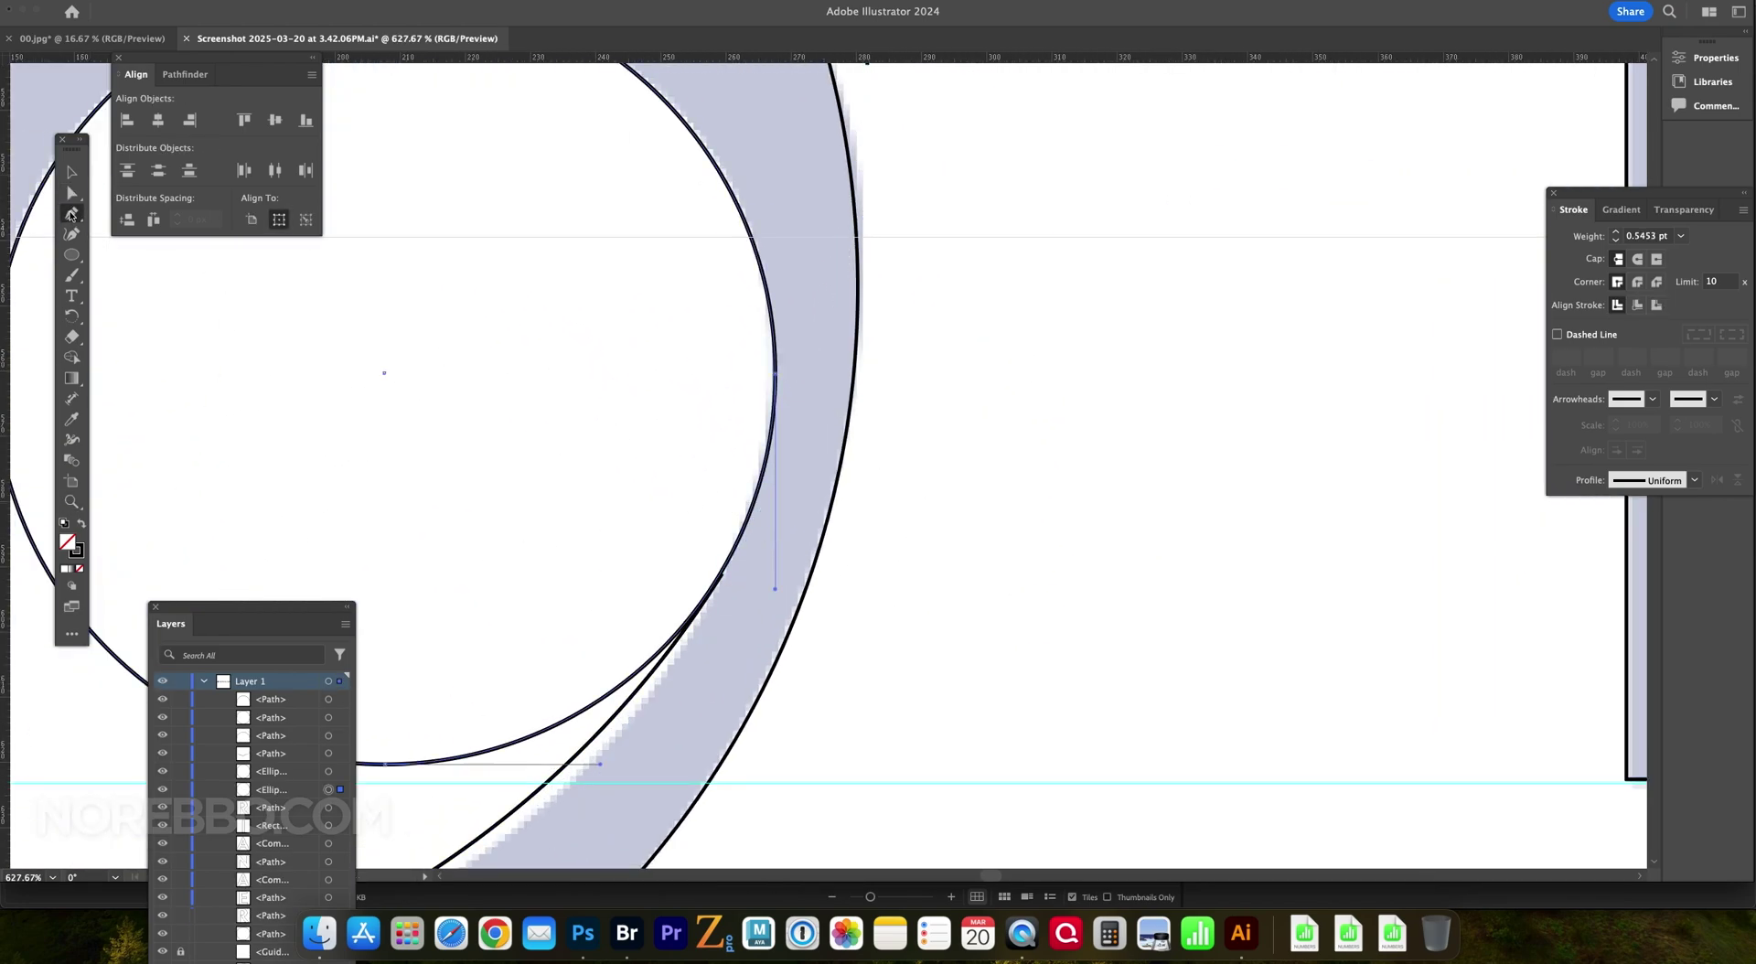
{"action": "left_click", "coordinate": [529, 619], "text": "alt"}
{"action": "key", "text": "a"}
{"action": "left_click_drag", "start_coordinate": [750, 327], "coordinate": [850, 329]}
{"action": "scroll", "coordinate": [435, 517], "scroll_direction": "up", "scroll_amount": 10}
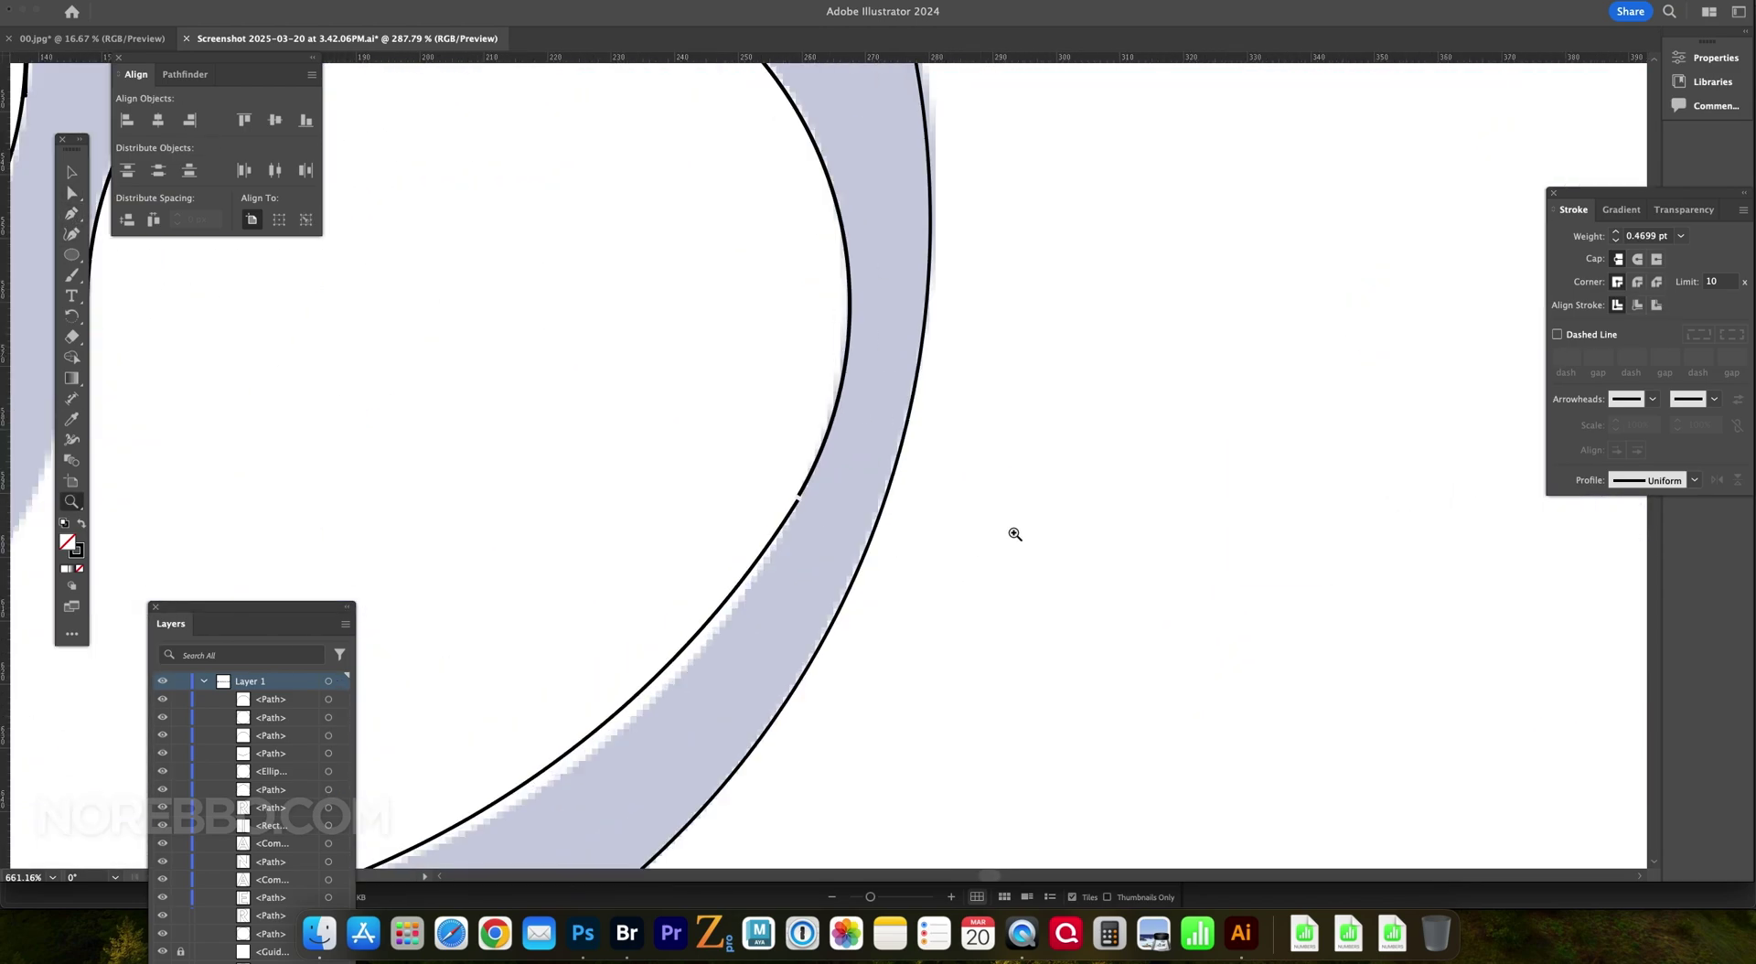
{"action": "left_click", "coordinate": [742, 570]}
- Alt-drag a copy of the reference image below the artboard and lock it
{"action": "double_click", "coordinate": [71, 501]}
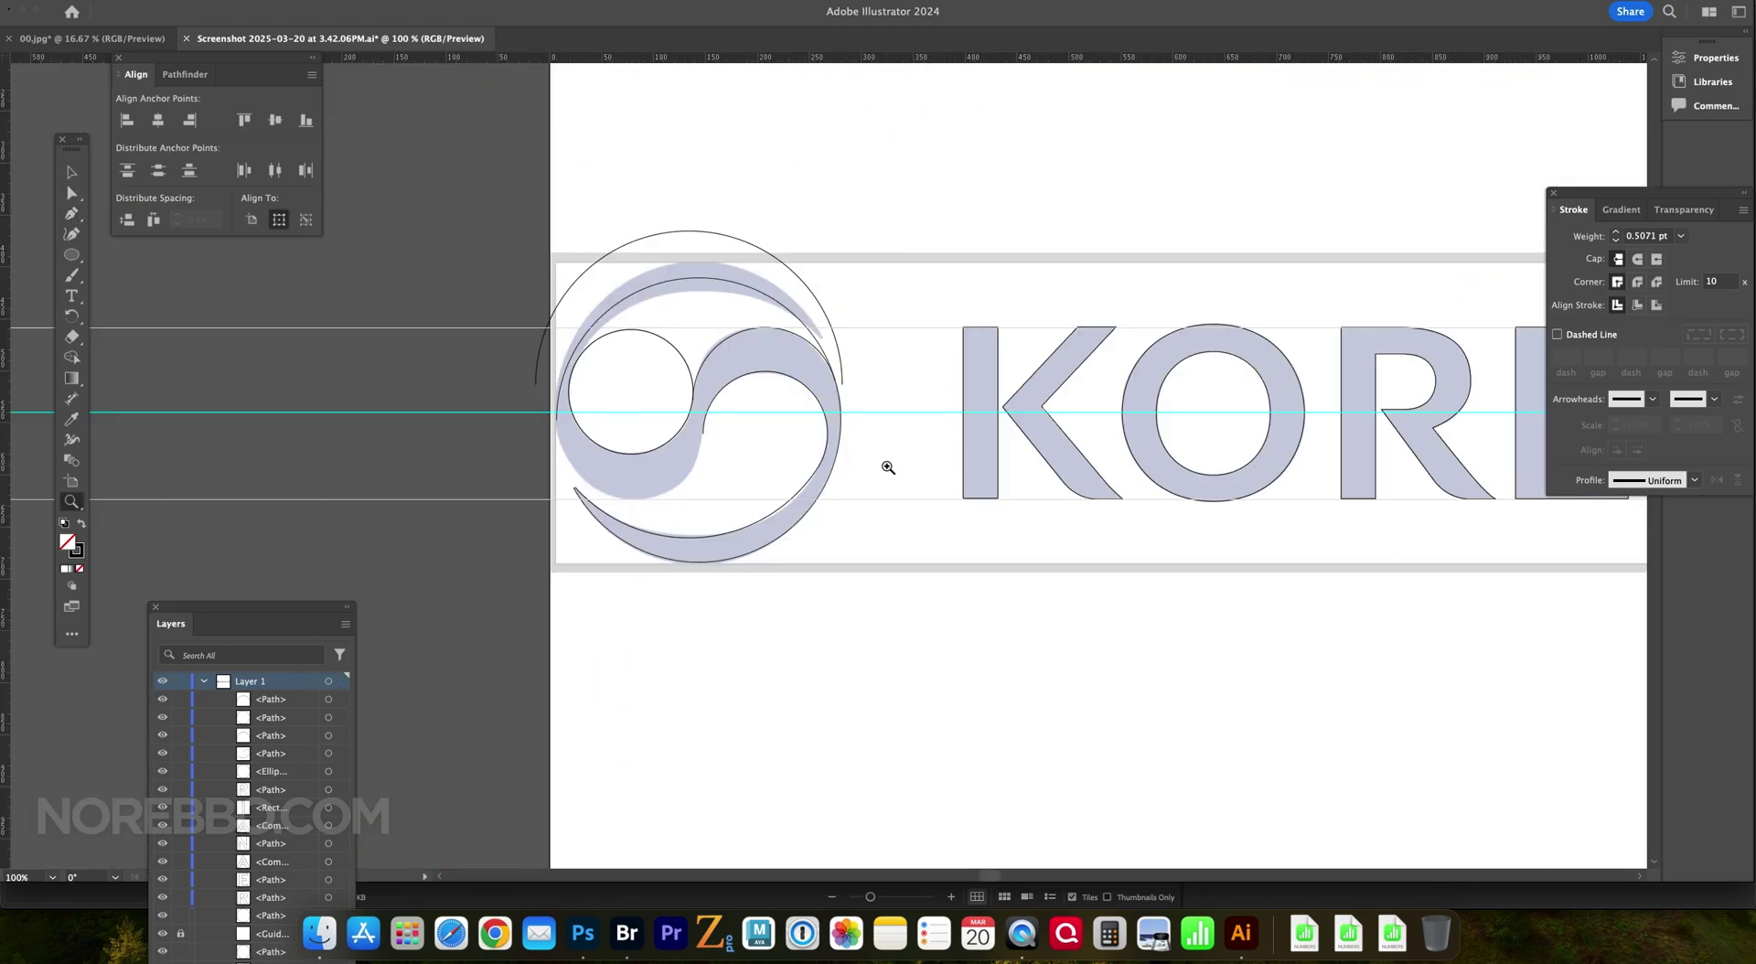
{"action": "left_click_drag", "start_coordinate": [247, 606], "coordinate": [286, 207]}
{"action": "key", "text": "v"}
{"action": "left_click_drag", "start_coordinate": [1004, 403], "coordinate": [1117, 692]}
{"action": "scroll", "coordinate": [847, 376], "scroll_direction": "down", "scroll_amount": 2}
{"action": "left_click_drag", "start_coordinate": [867, 462], "coordinate": [829, 495]}
{"action": "key", "text": "a"}
- Add a curved anchor at the inner arc's end and delete the arc's extra right segment
{"action": "key", "text": "super+2"}
{"action": "left_click", "coordinate": [740, 459]}
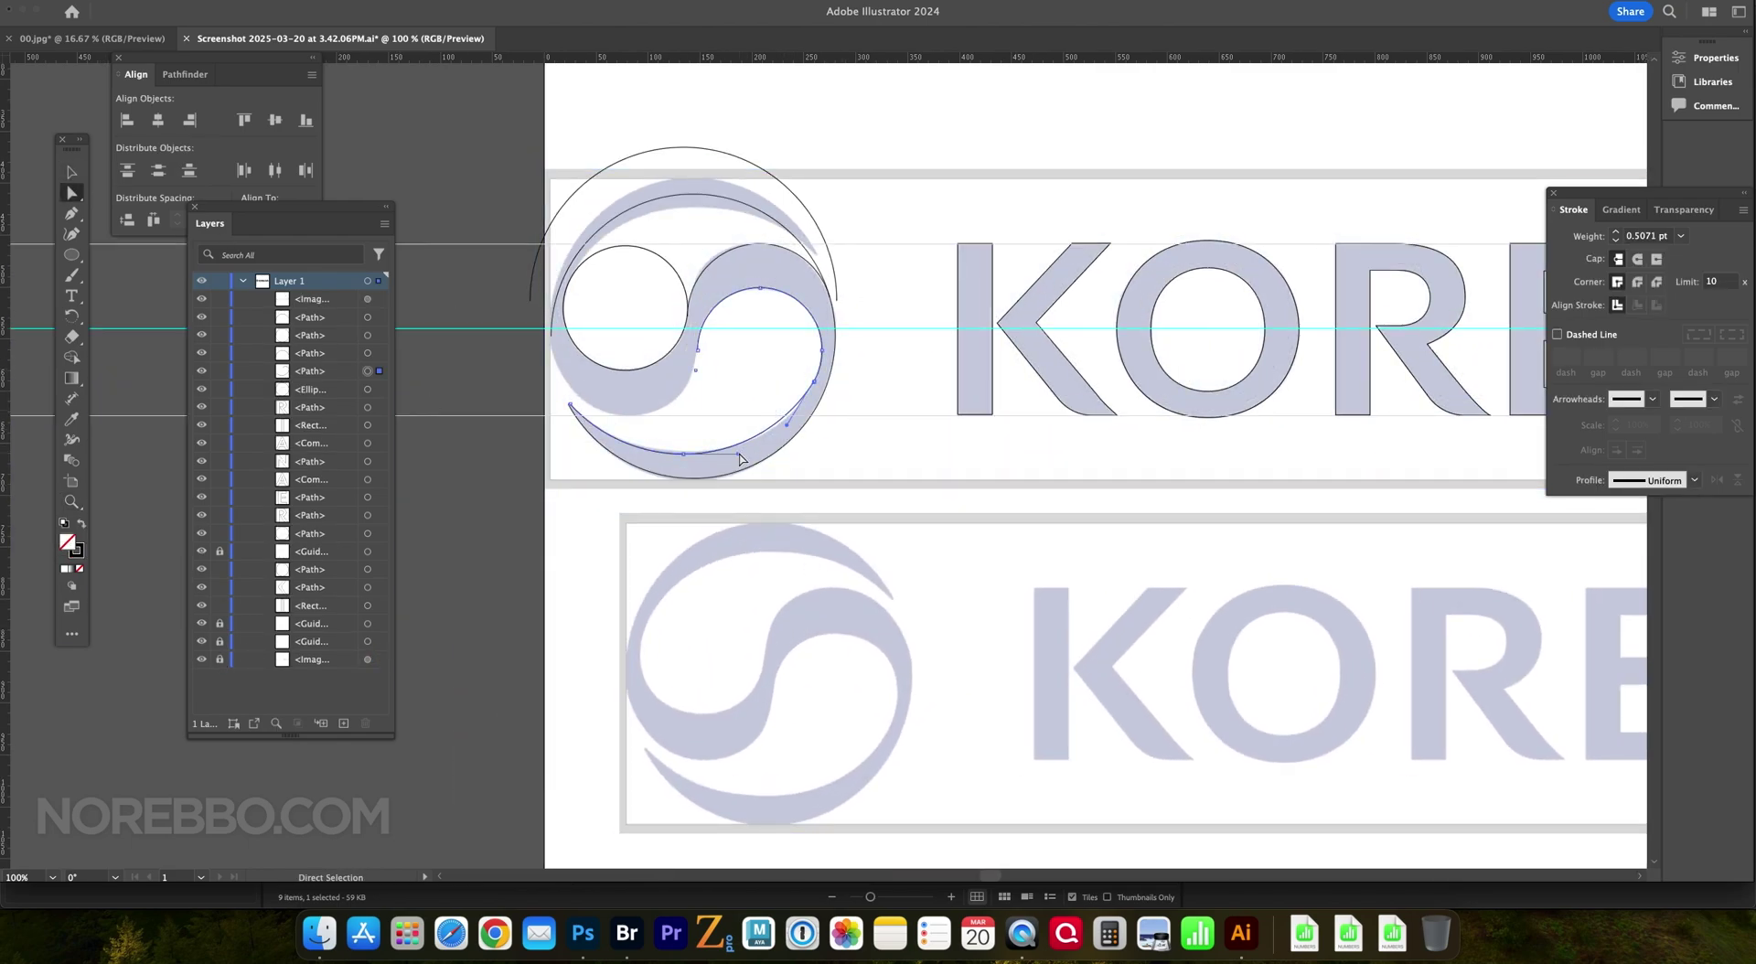
{"action": "scroll", "coordinate": [811, 502], "scroll_direction": "up", "scroll_amount": 5}
{"action": "scroll", "coordinate": [948, 672], "scroll_direction": "right", "scroll_amount": 5}
{"action": "left_click_drag", "start_coordinate": [976, 428], "coordinate": [1073, 299]}
{"action": "left_click", "coordinate": [638, 670], "text": "super"}
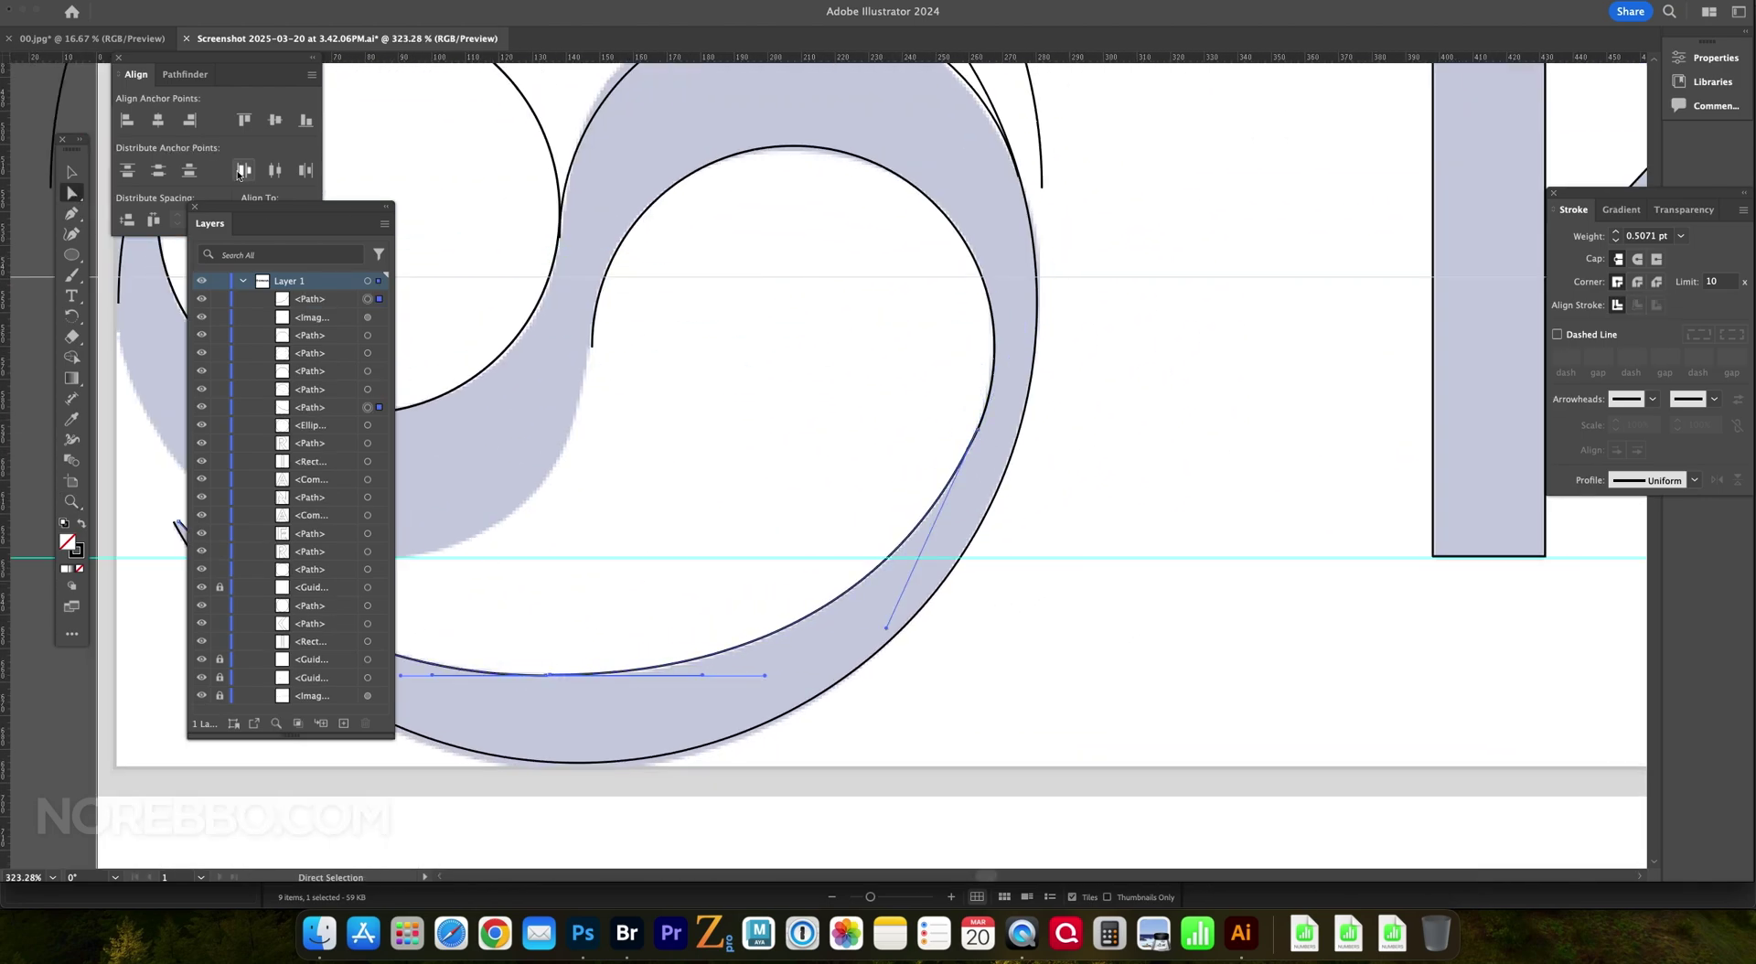
{"action": "left_click", "coordinate": [71, 501]}
{"action": "left_click", "coordinate": [792, 401]}
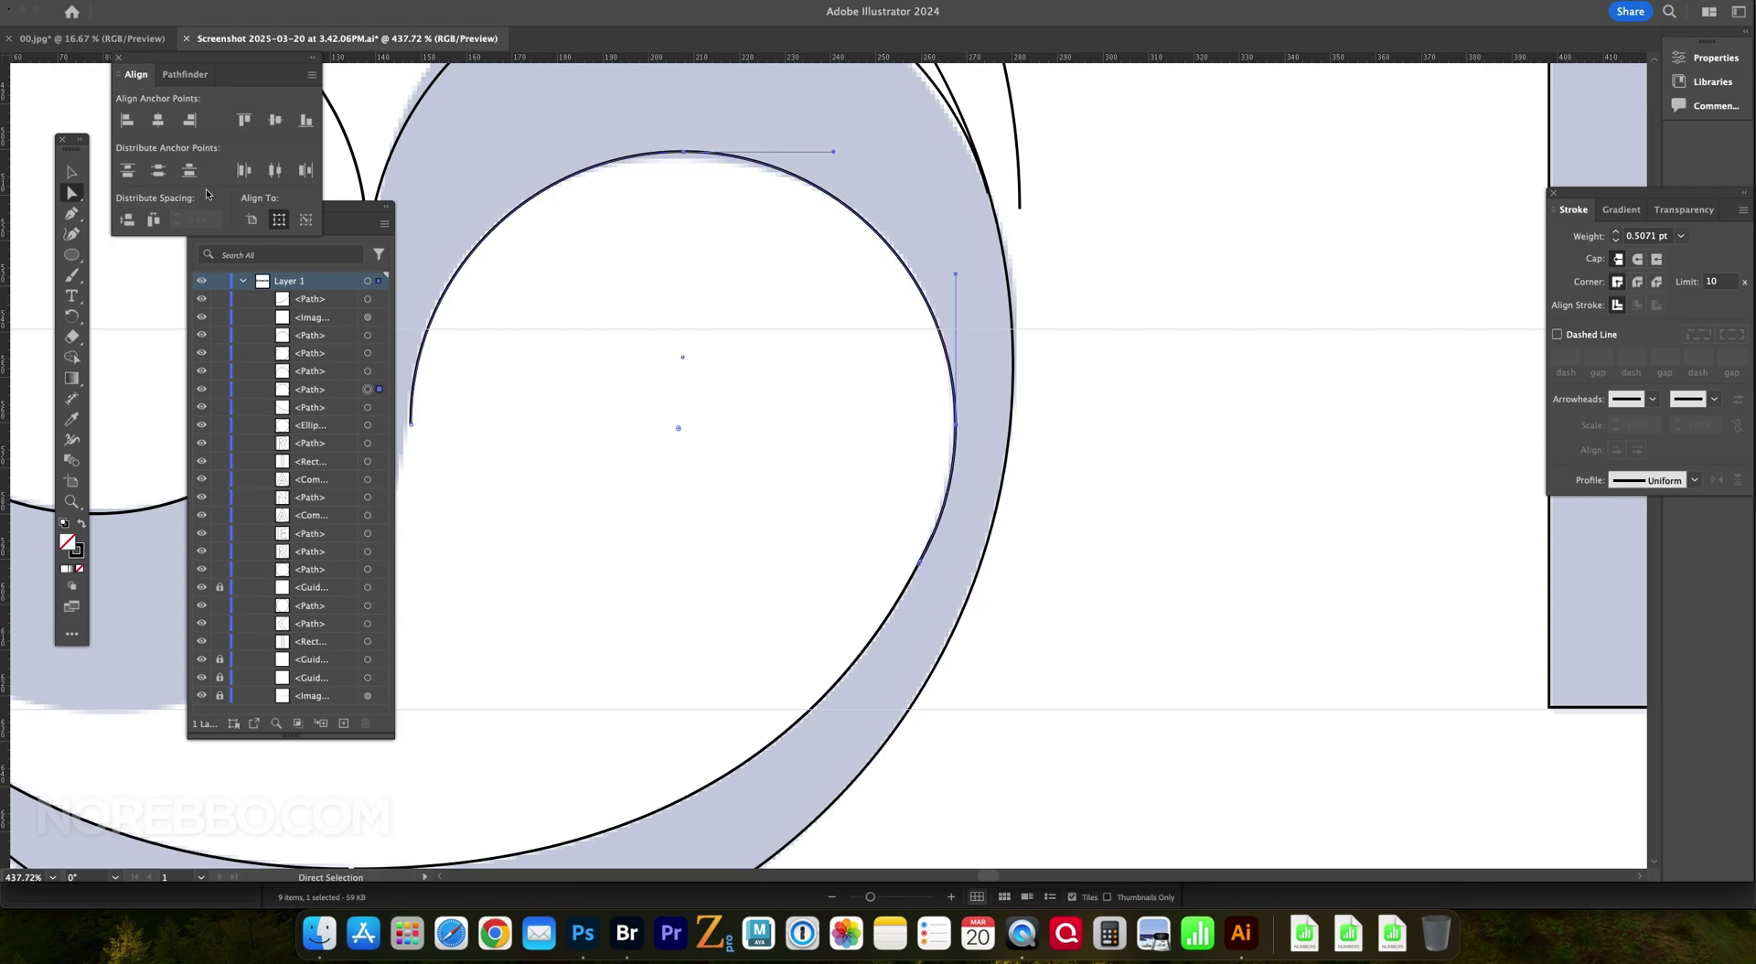
{"action": "left_click", "coordinate": [72, 171]}
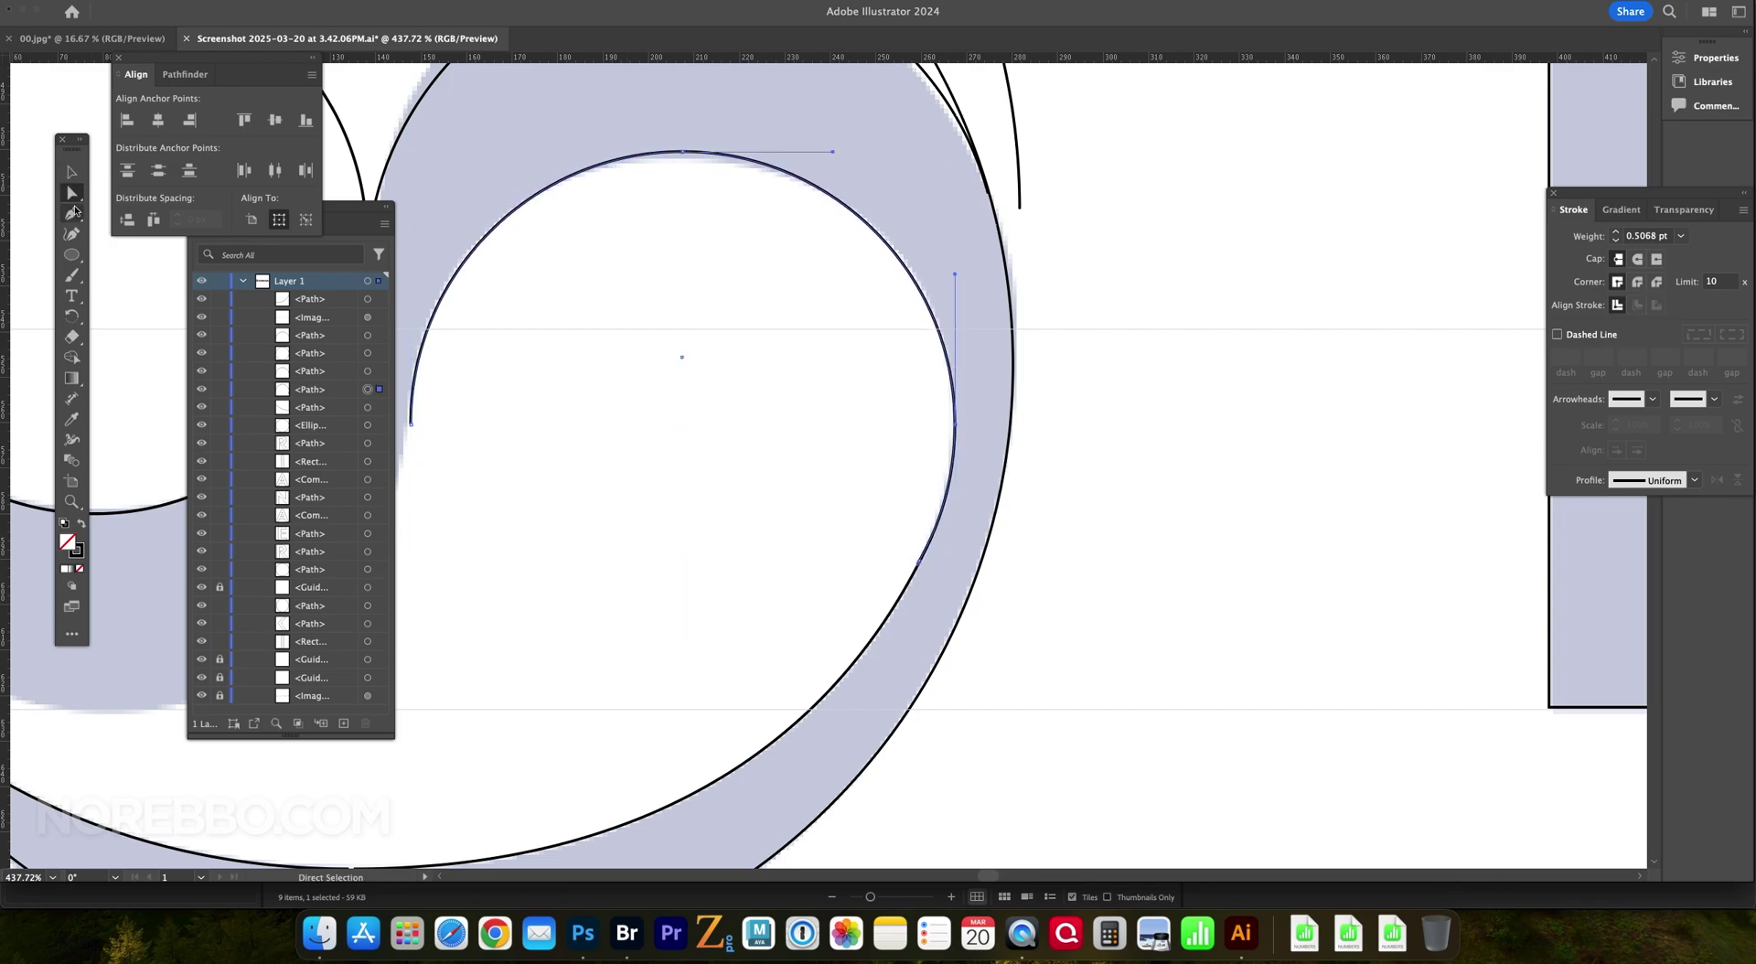
{"action": "key", "text": "Delete"}
- Draw a curve up from the inner arc's endpoint to trace the crescent
{"action": "key", "text": "z"}
{"action": "left_click_drag", "start_coordinate": [949, 371], "coordinate": [934, 287]}
{"action": "scroll", "coordinate": [905, 479], "scroll_direction": "down", "scroll_amount": 5}
{"action": "scroll", "coordinate": [862, 360], "scroll_direction": "up", "scroll_amount": 8}
{"action": "key", "text": "a"}
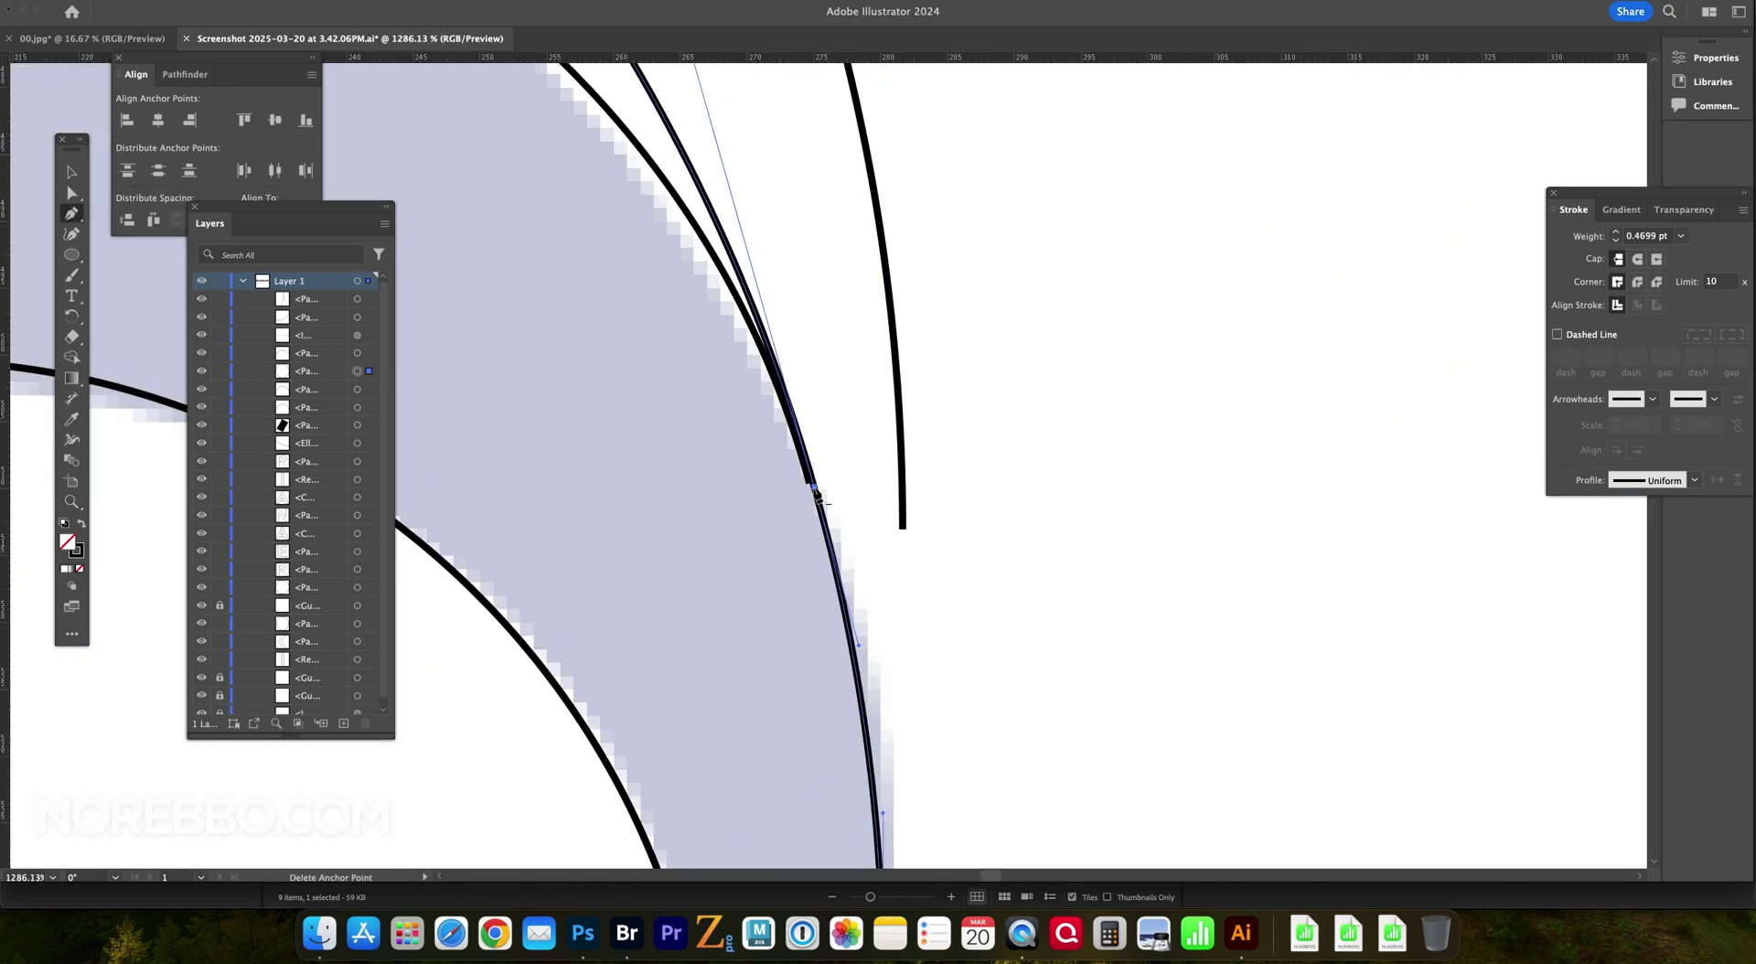
{"action": "key", "text": "z"}
{"action": "scroll", "coordinate": [1000, 545], "scroll_direction": "down", "scroll_amount": 5}
{"action": "scroll", "coordinate": [167, 253], "scroll_direction": "up", "scroll_amount": 4}
{"action": "scroll", "coordinate": [1002, 530], "scroll_direction": "up", "scroll_amount": 4}
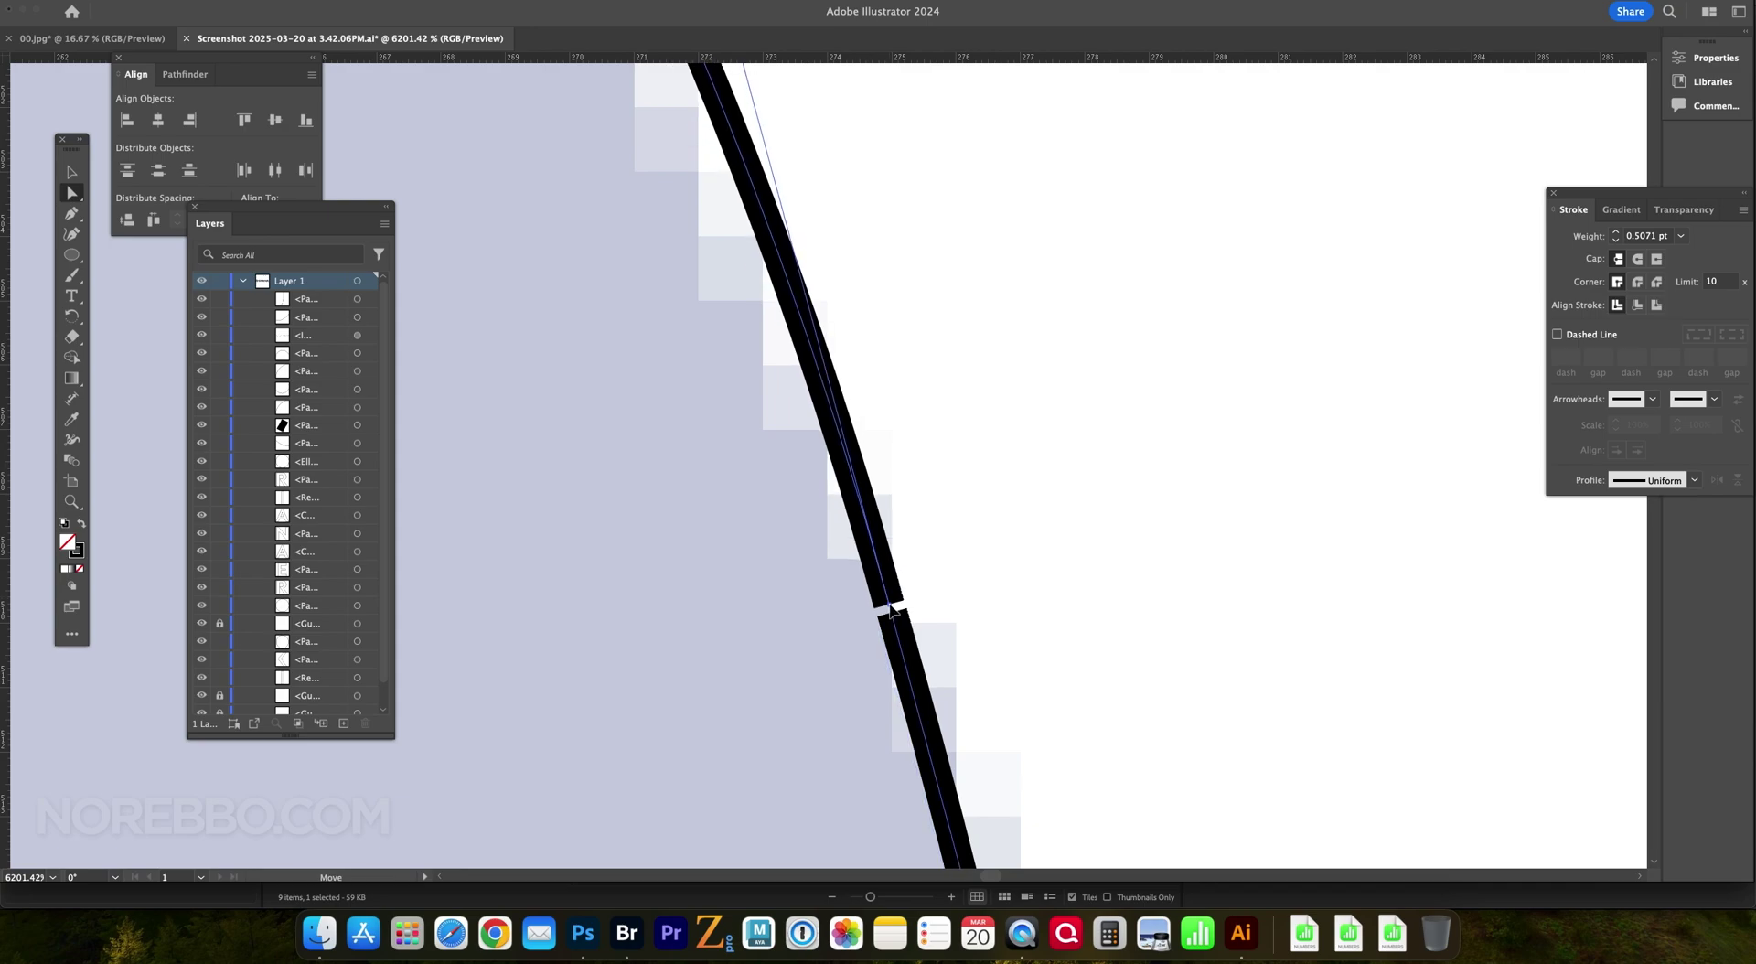
{"action": "scroll", "coordinate": [792, 493], "scroll_direction": "down", "scroll_amount": 8}
{"action": "scroll", "coordinate": [792, 493], "scroll_direction": "up", "scroll_amount": 2}
- Delete the ring's outer thin arc
{"action": "key", "text": "a"}
{"action": "left_click", "coordinate": [667, 341]}
{"action": "key", "text": "Delete"}
{"action": "key", "text": "z"}
{"action": "scroll", "coordinate": [944, 736], "scroll_direction": "up", "scroll_amount": 5}
{"action": "scroll", "coordinate": [944, 736], "scroll_direction": "up", "scroll_amount": 3}
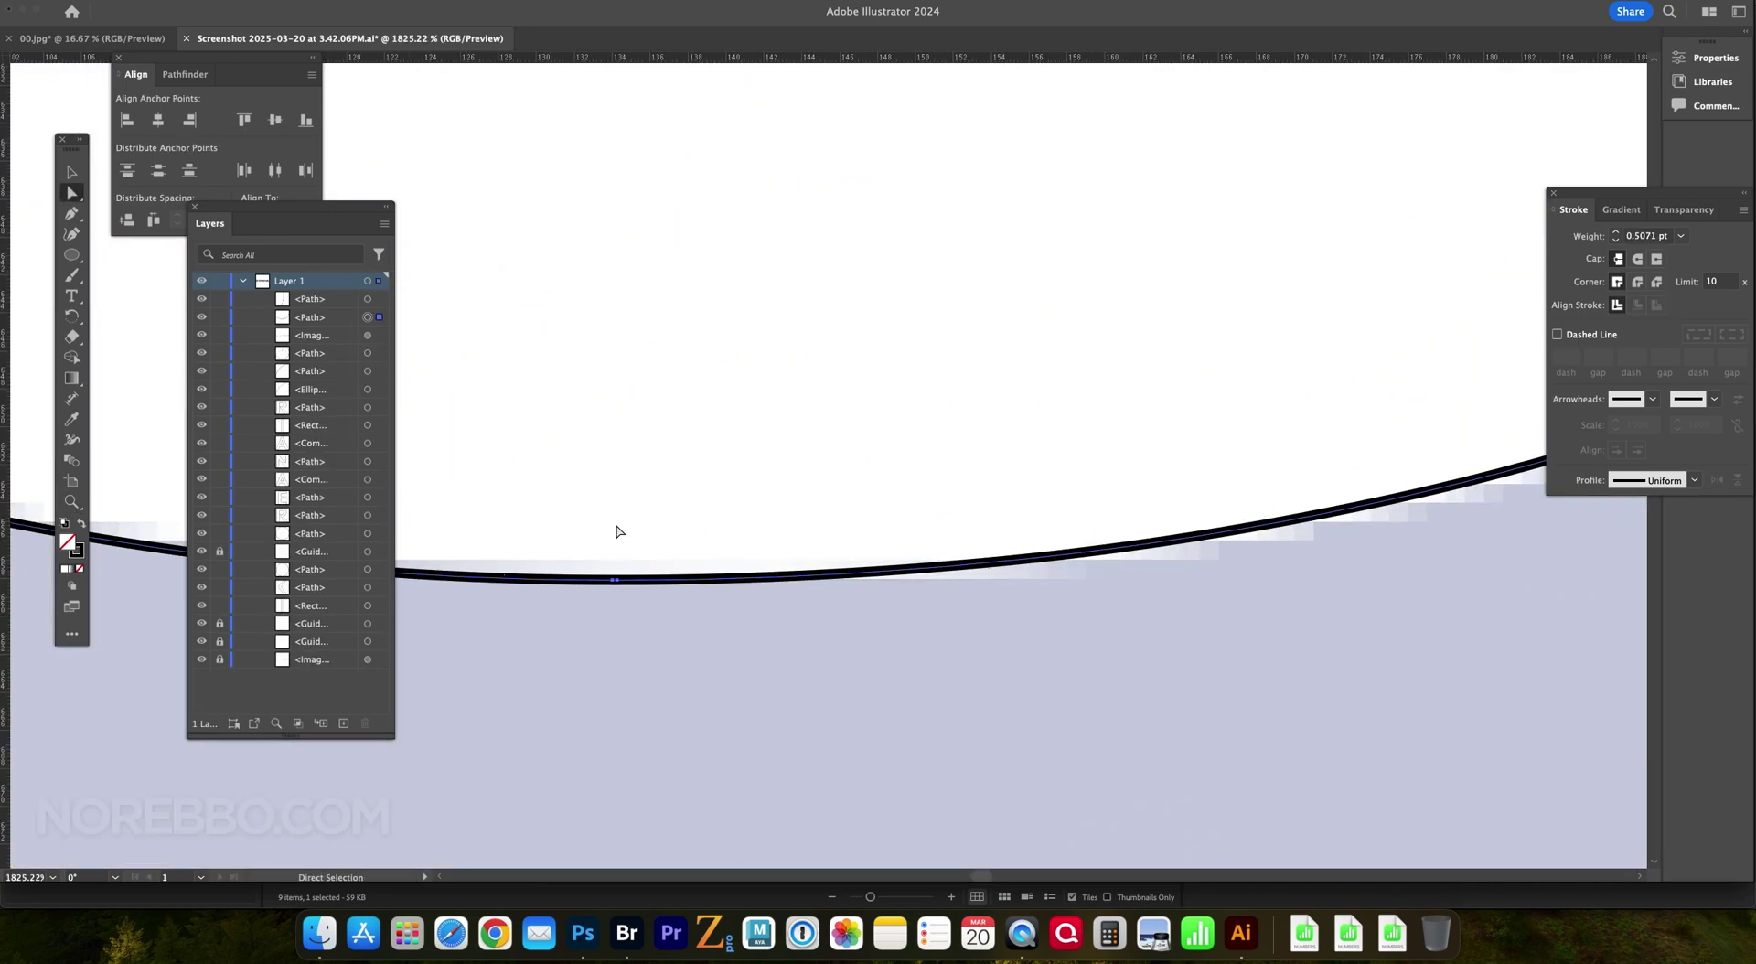
{"action": "scroll", "coordinate": [616, 525], "scroll_direction": "down", "scroll_amount": 5}
{"action": "scroll", "coordinate": [458, 353], "scroll_direction": "up", "scroll_amount": 4}
{"action": "key", "text": "p"}
{"action": "scroll", "coordinate": [880, 479], "scroll_direction": "up", "scroll_amount": 4}
{"action": "scroll", "coordinate": [880, 479], "scroll_direction": "right", "scroll_amount": 2}
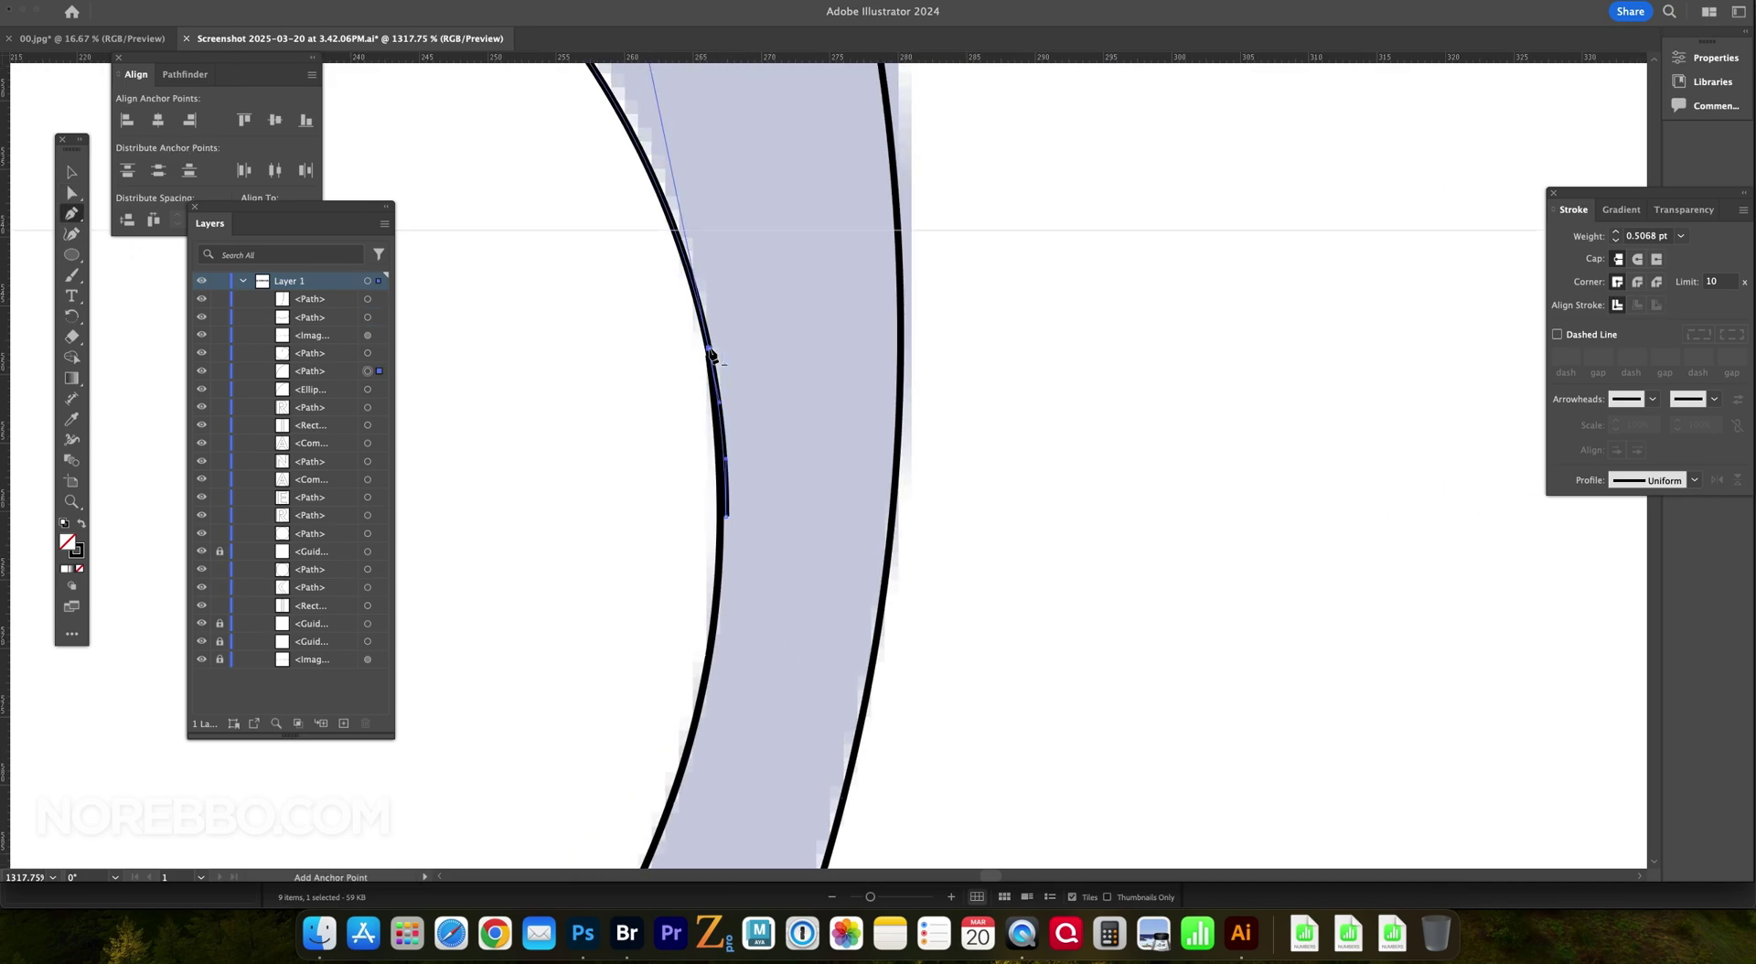
{"action": "scroll", "coordinate": [576, 490], "scroll_direction": "down", "scroll_amount": 4}
{"action": "scroll", "coordinate": [1137, 655], "scroll_direction": "up", "scroll_amount": 4}
{"action": "scroll", "coordinate": [459, 302], "scroll_direction": "up", "scroll_amount": 3}
{"action": "scroll", "coordinate": [1172, 650], "scroll_direction": "down", "scroll_amount": 3}
- Zoom in on the lower crescent's tip and inspect the crescent path
{"action": "key", "text": "z"}
{"action": "key", "text": "super+1"}
{"action": "left_click_drag", "start_coordinate": [560, 526], "coordinate": [599, 550]}
{"action": "key", "text": "a"}
{"action": "left_click", "coordinate": [714, 160]}
{"action": "key", "text": "super+shift+a"}
{"action": "key", "text": "z"}
{"action": "key", "text": "super+1"}
{"action": "left_click_drag", "start_coordinate": [932, 462], "coordinate": [969, 485]}
{"action": "scroll", "coordinate": [987, 598], "scroll_direction": "up", "scroll_amount": 2}
- Remove the closed cap at the crescent tip and join the tip paths into one arch
{"action": "key", "text": "super+z"}
{"action": "key", "text": "p"}
{"action": "key", "text": "super+j"}
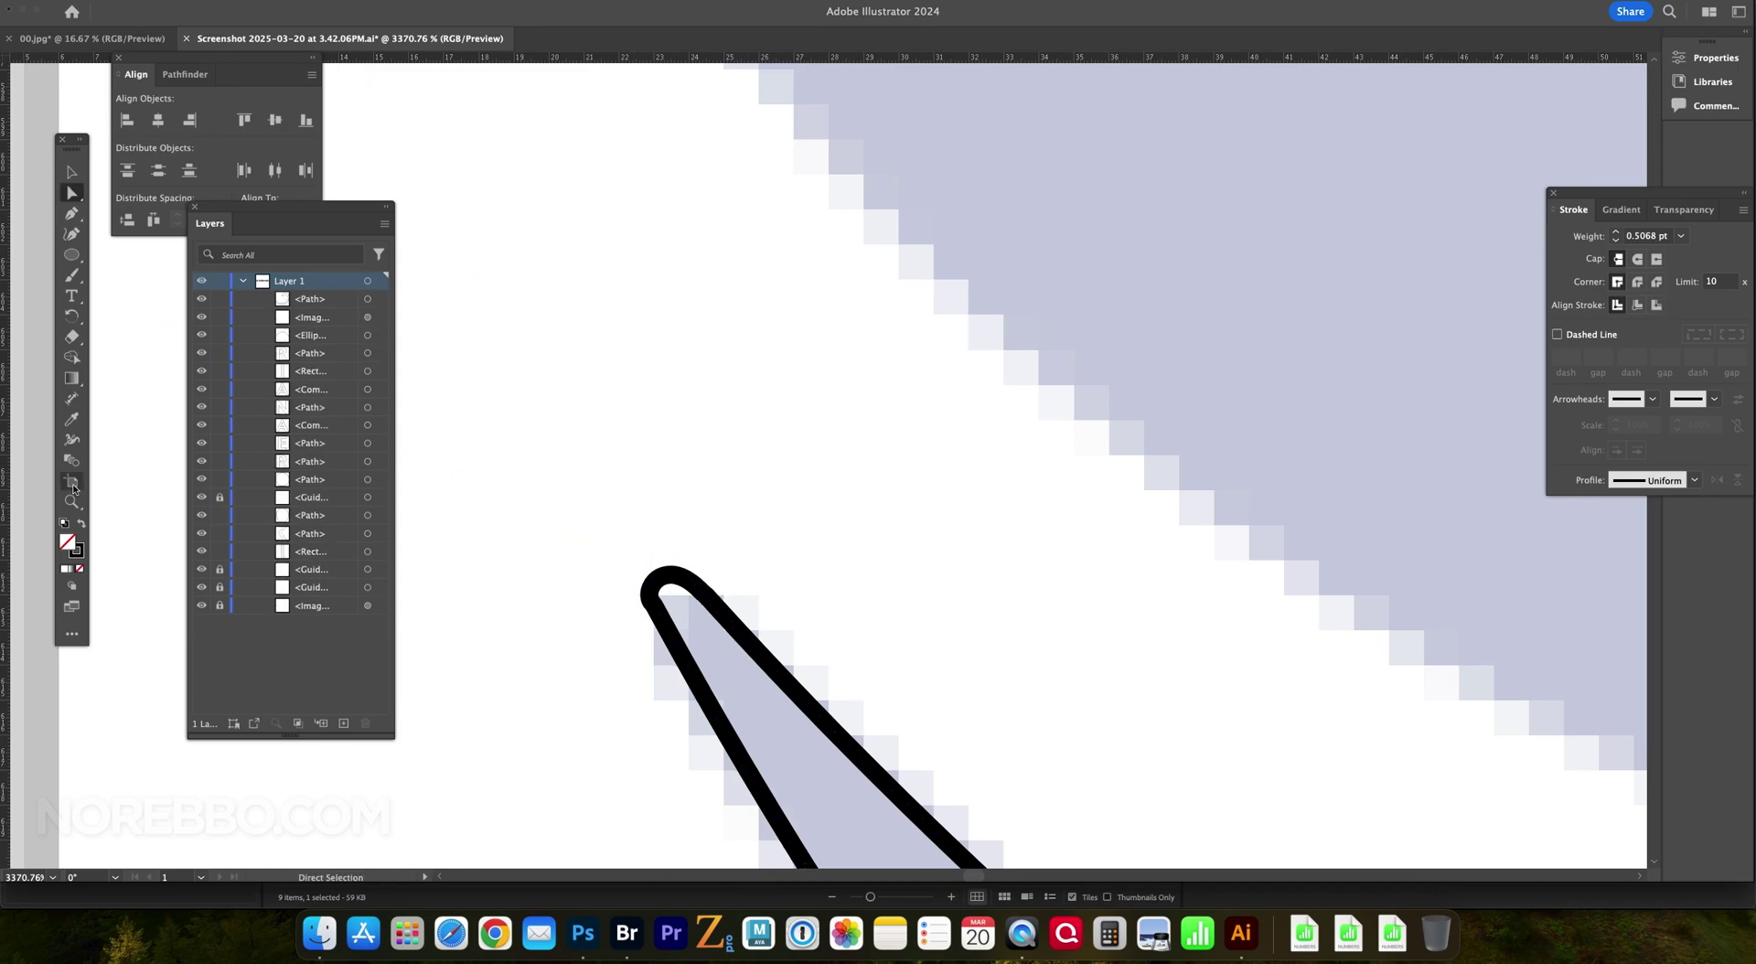
{"action": "scroll", "coordinate": [662, 610], "scroll_direction": "up", "scroll_amount": 5}
{"action": "left_click", "coordinate": [591, 469]}
{"action": "key", "text": "z"}
{"action": "key", "text": "super+0"}
- Copy the crescent and paste a duplicate of it
{"action": "left_click", "coordinate": [754, 473]}
{"action": "key", "text": "super+c"}
{"action": "key", "text": "super+v"}
{"action": "key", "text": "v"}
{"action": "left_click", "coordinate": [173, 0]}
- Reflect the pasted crescent copy, then undo the mirroring
{"action": "mouse_move", "coordinate": [219, 3]}
{"action": "left_click", "coordinate": [346, 56]}
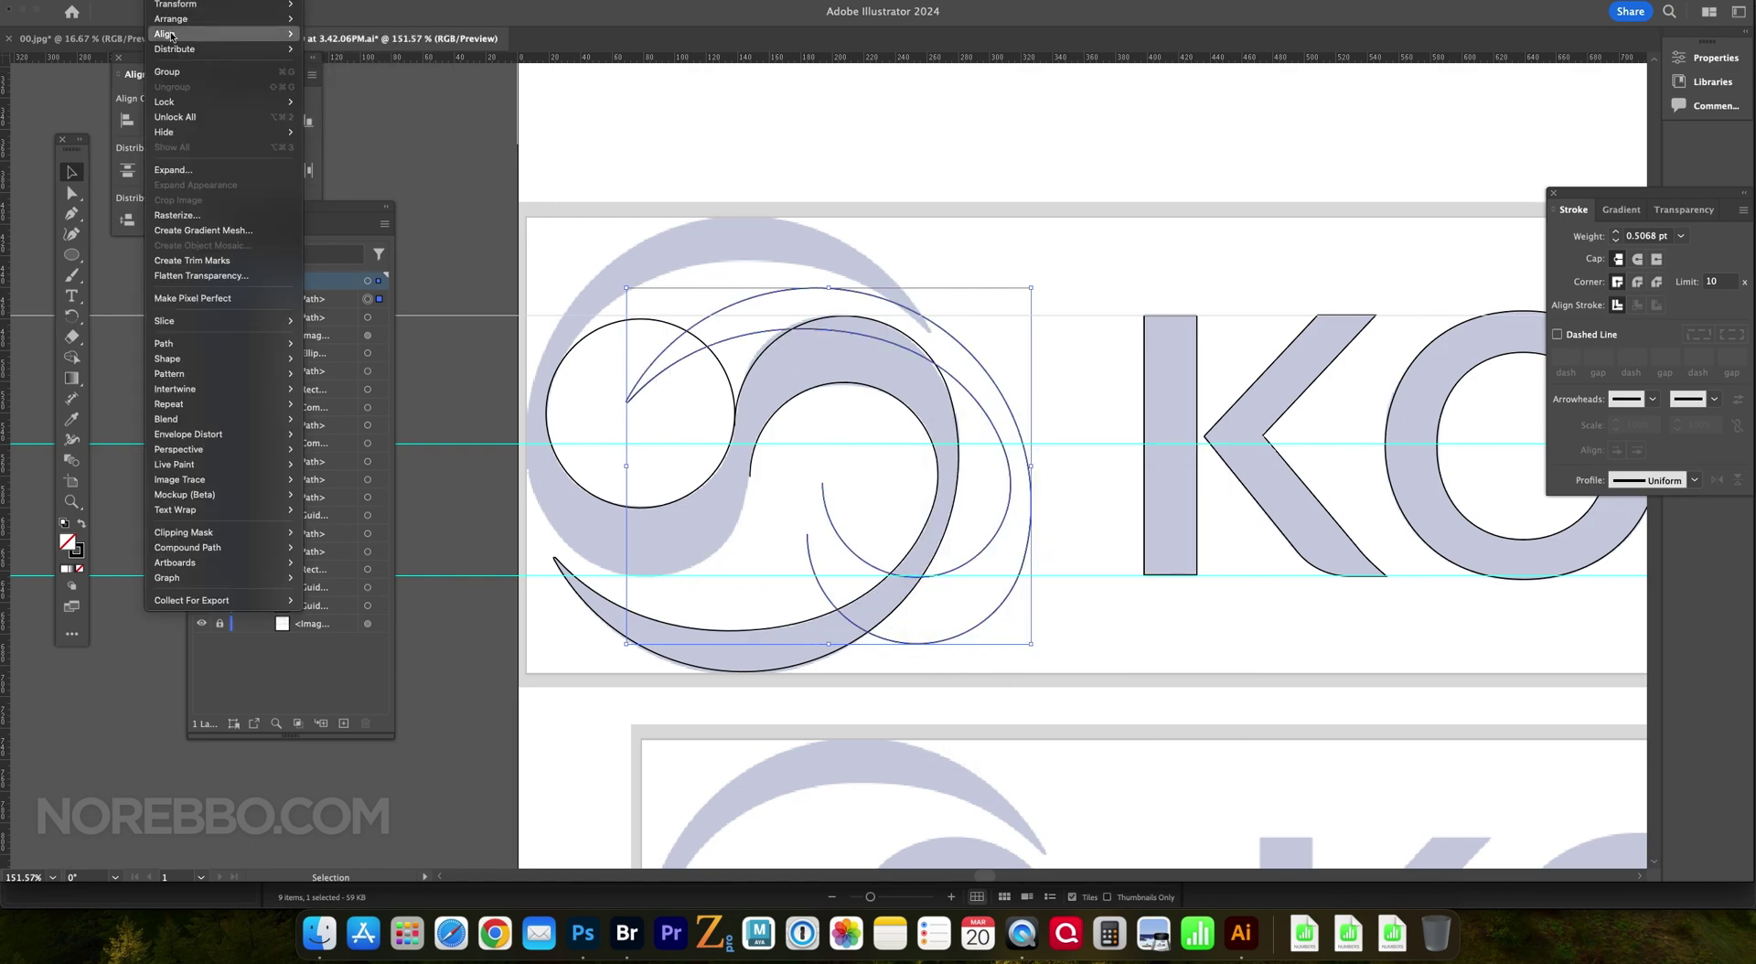
{"action": "left_click", "coordinate": [346, 56]}
{"action": "key", "text": "Return"}
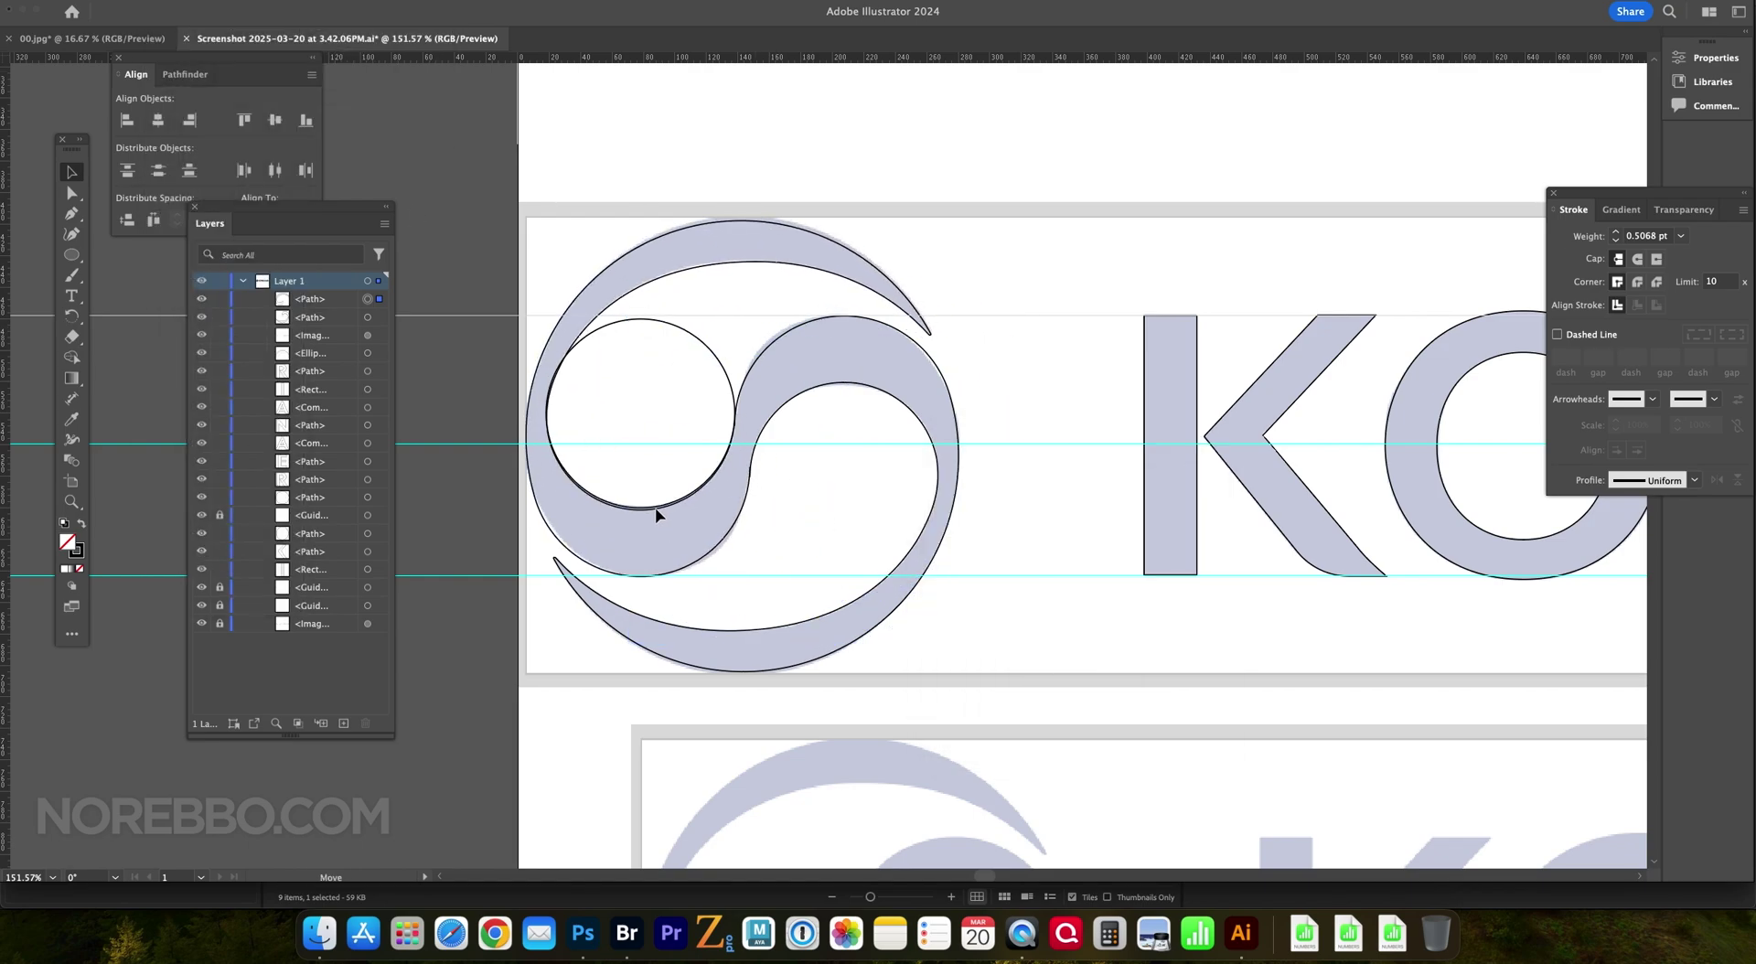
{"action": "scroll", "coordinate": [744, 475], "scroll_direction": "up", "scroll_amount": 6}
{"action": "key", "text": "ctrl+z"}
- Pull the inner curve's handles so the S-curve's upper and lower parts match the reference
{"action": "key", "text": "p"}
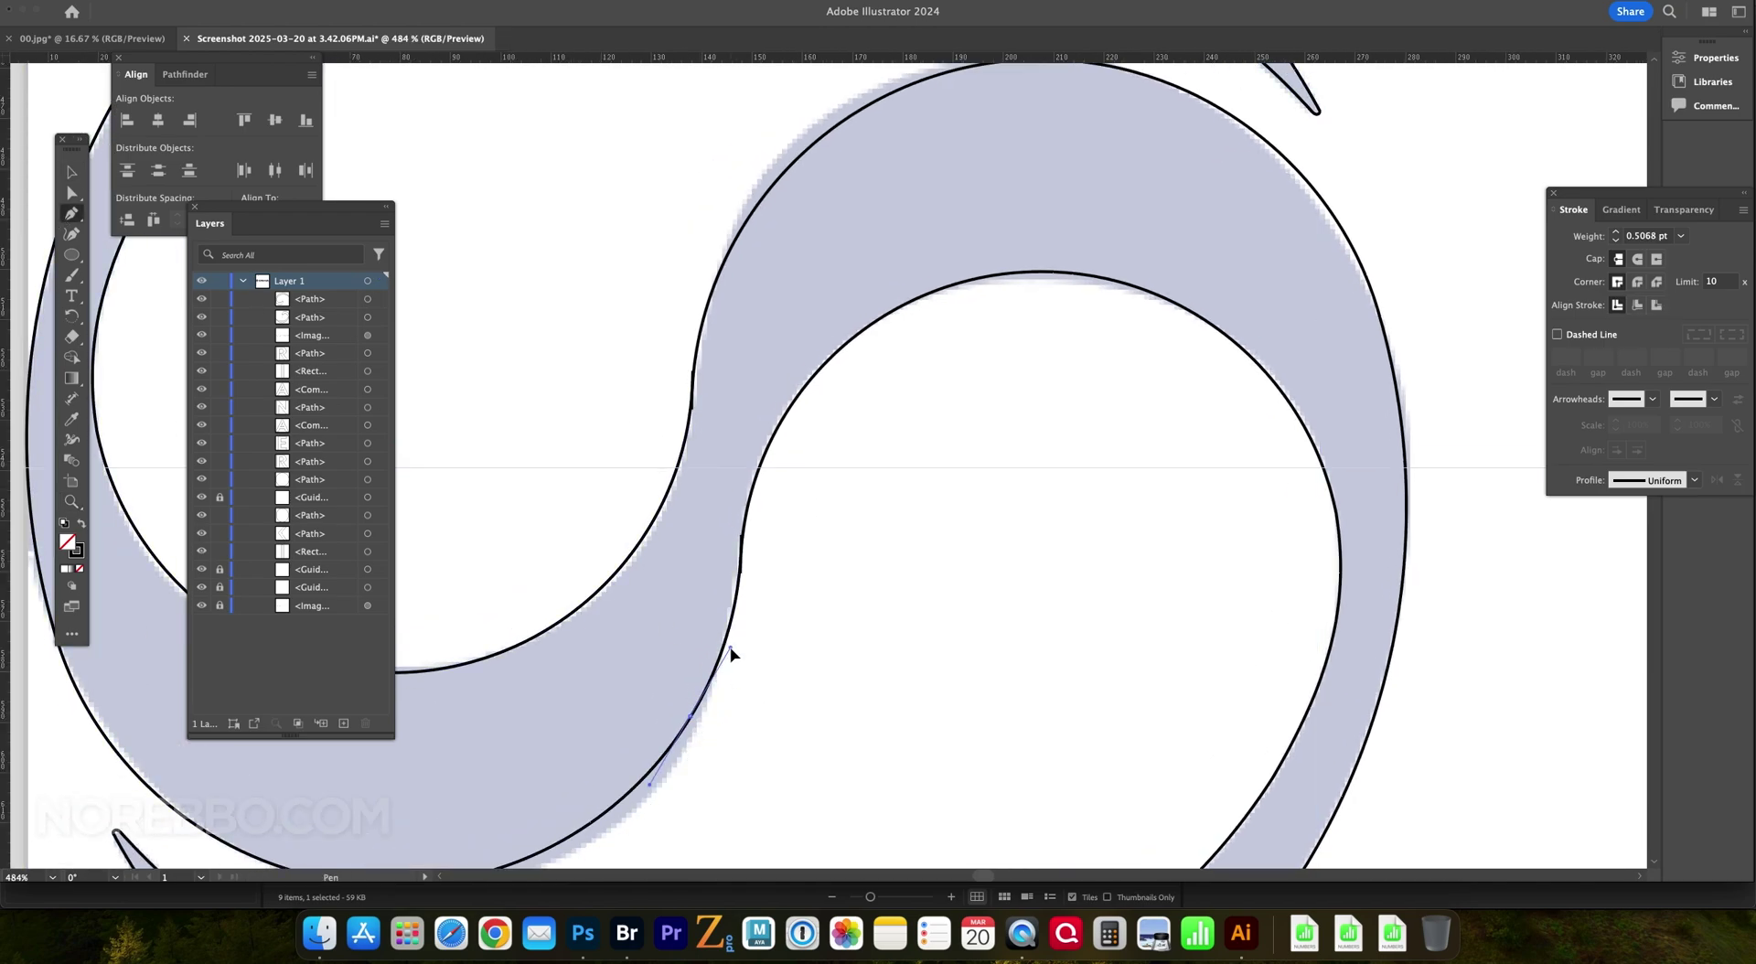
{"action": "scroll", "coordinate": [945, 600], "scroll_direction": "down", "scroll_amount": 2}
{"action": "key", "text": "a"}
{"action": "scroll", "coordinate": [1109, 533], "scroll_direction": "left", "scroll_amount": 5}
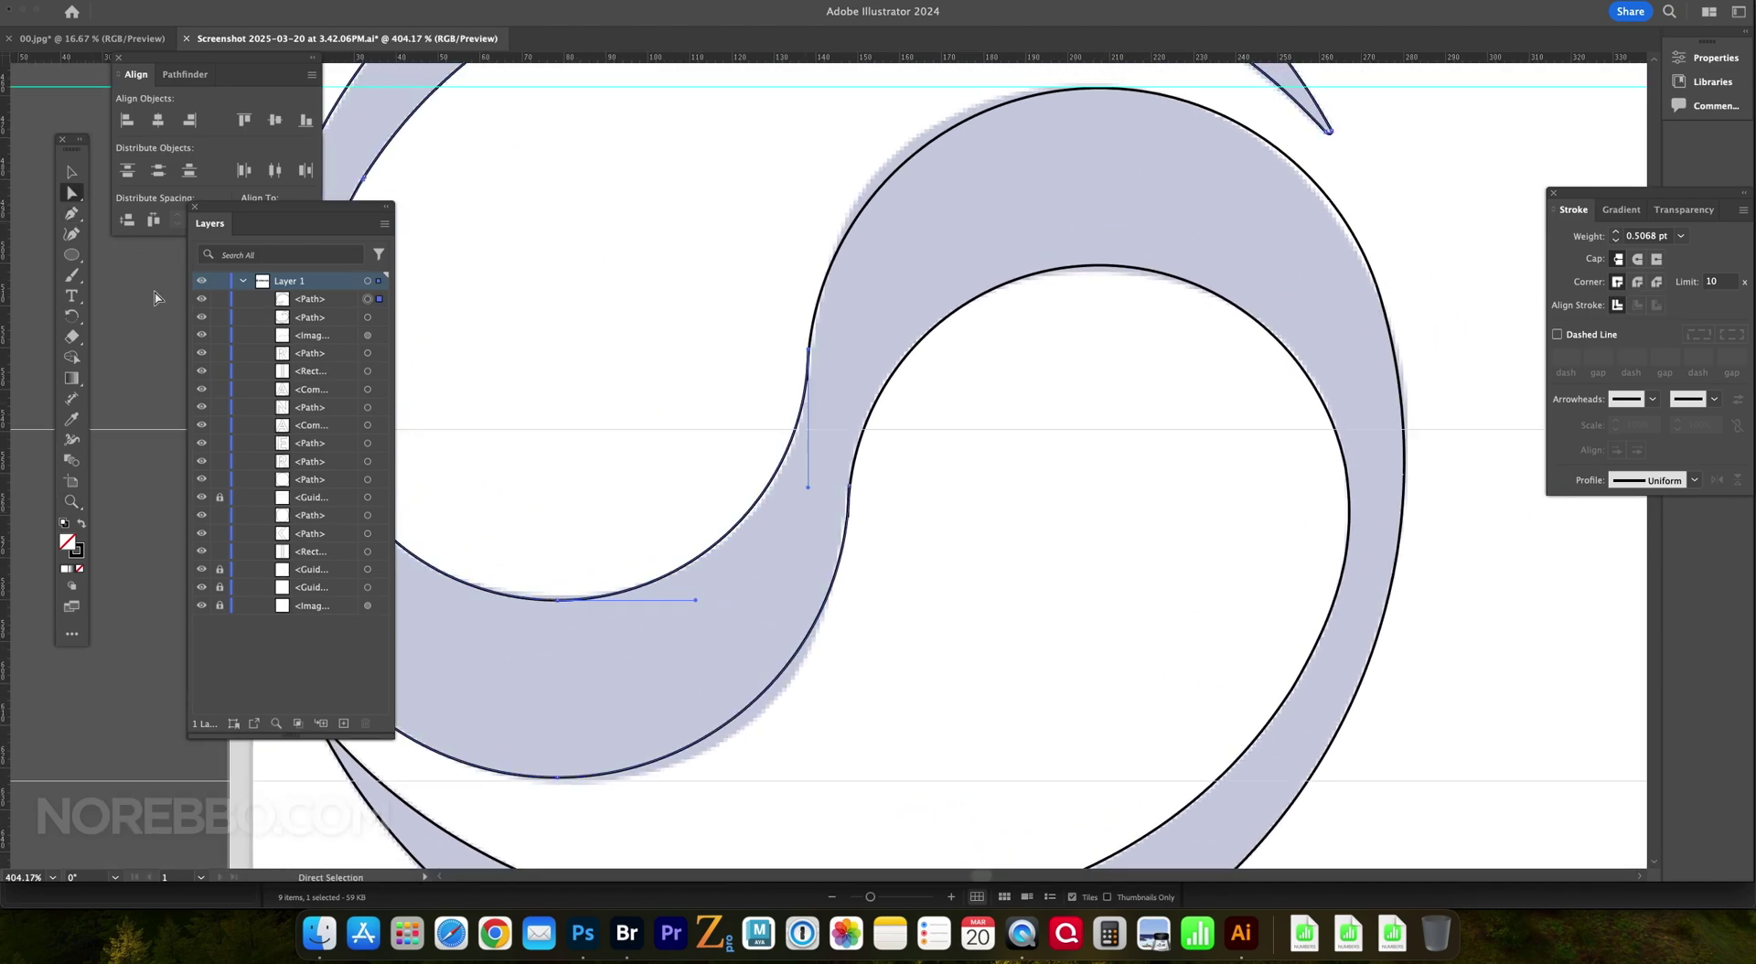
{"action": "left_click", "coordinate": [73, 190]}
{"action": "left_click_drag", "start_coordinate": [807, 219], "coordinate": [821, 192]}
{"action": "scroll", "coordinate": [922, 451], "scroll_direction": "down", "scroll_amount": 3}
{"action": "scroll", "coordinate": [922, 451], "scroll_direction": "left", "scroll_amount": 1}
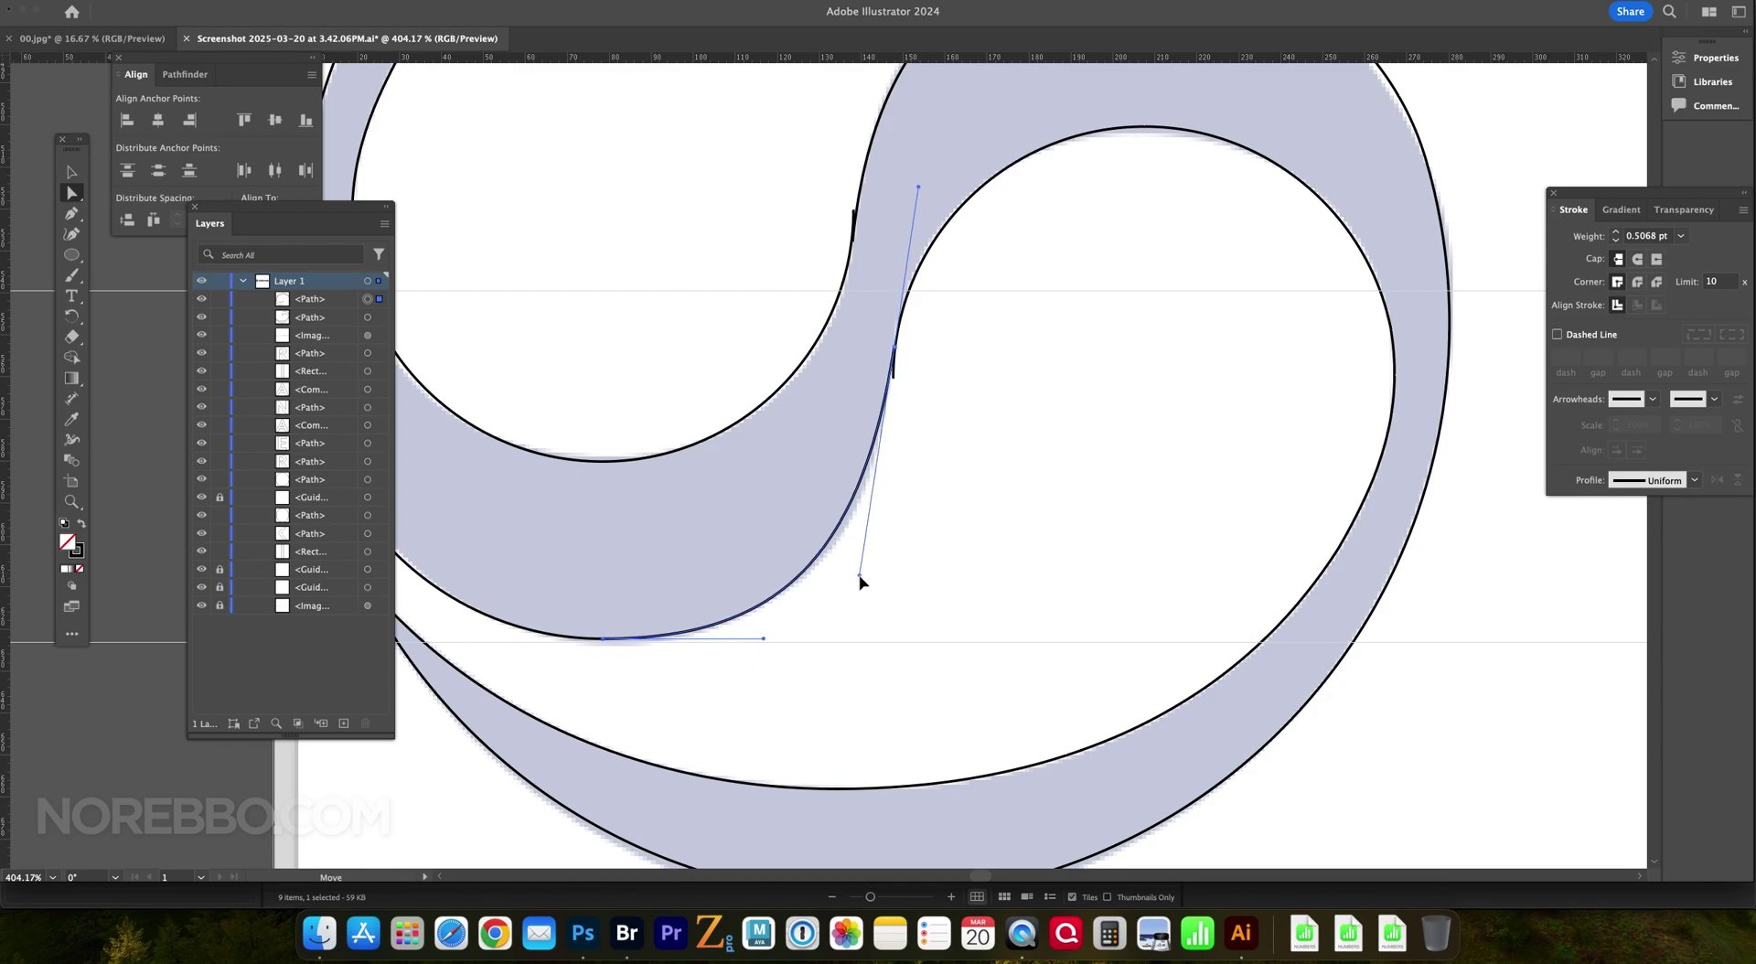
{"action": "left_click_drag", "start_coordinate": [894, 510], "coordinate": [865, 571]}
- Bend an S-curve segment to follow the reference outline and pick the second path's anchor
{"action": "scroll", "coordinate": [926, 378], "scroll_direction": "down", "scroll_amount": 5}
{"action": "scroll", "coordinate": [941, 443], "scroll_direction": "up", "scroll_amount": 8}
{"action": "left_click", "coordinate": [714, 426]}
{"action": "left_click_drag", "start_coordinate": [715, 432], "coordinate": [569, 583]}
{"action": "scroll", "coordinate": [1030, 353], "scroll_direction": "down", "scroll_amount": 3}
{"action": "scroll", "coordinate": [1031, 353], "scroll_direction": "up", "scroll_amount": 3}
{"action": "left_click", "coordinate": [886, 380]}
{"action": "scroll", "coordinate": [984, 271], "scroll_direction": "right", "scroll_amount": 3}
{"action": "scroll", "coordinate": [984, 270], "scroll_direction": "up", "scroll_amount": 1}
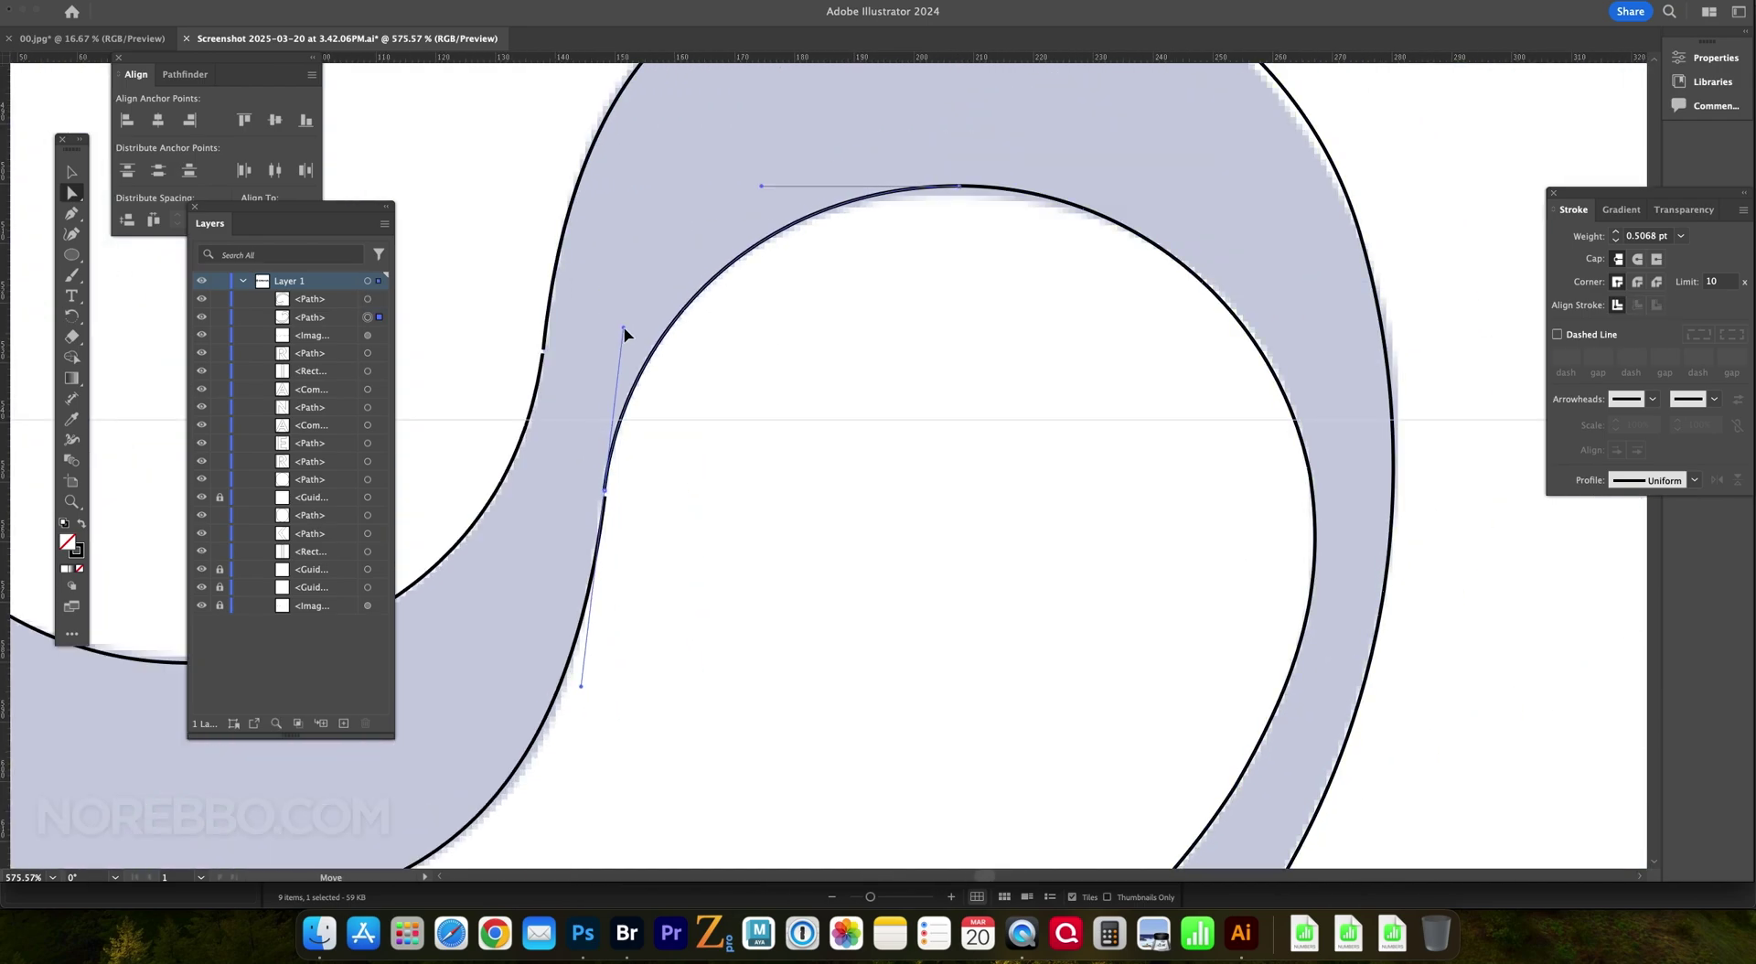
- Check the S-curve up close, then make the logo solid black fill with no stroke
{"action": "key", "text": "z"}
{"action": "key", "text": "super+1"}
{"action": "left_click_drag", "start_coordinate": [793, 444], "coordinate": [909, 588]}
{"action": "scroll", "coordinate": [734, 646], "scroll_direction": "down", "scroll_amount": 3}
{"action": "key", "text": "super+1"}
{"action": "key", "text": "super+minus"}
{"action": "key", "text": "super+minus"}
{"action": "key", "text": "super+minus"}
{"action": "key", "text": "v"}
{"action": "key", "text": "shift+x"}
- Group the two circle paths and delete the faded reference image from the logo
{"action": "key", "text": "super+g"}
{"action": "key", "text": "shift+super+F9"}
{"action": "key", "text": "a"}
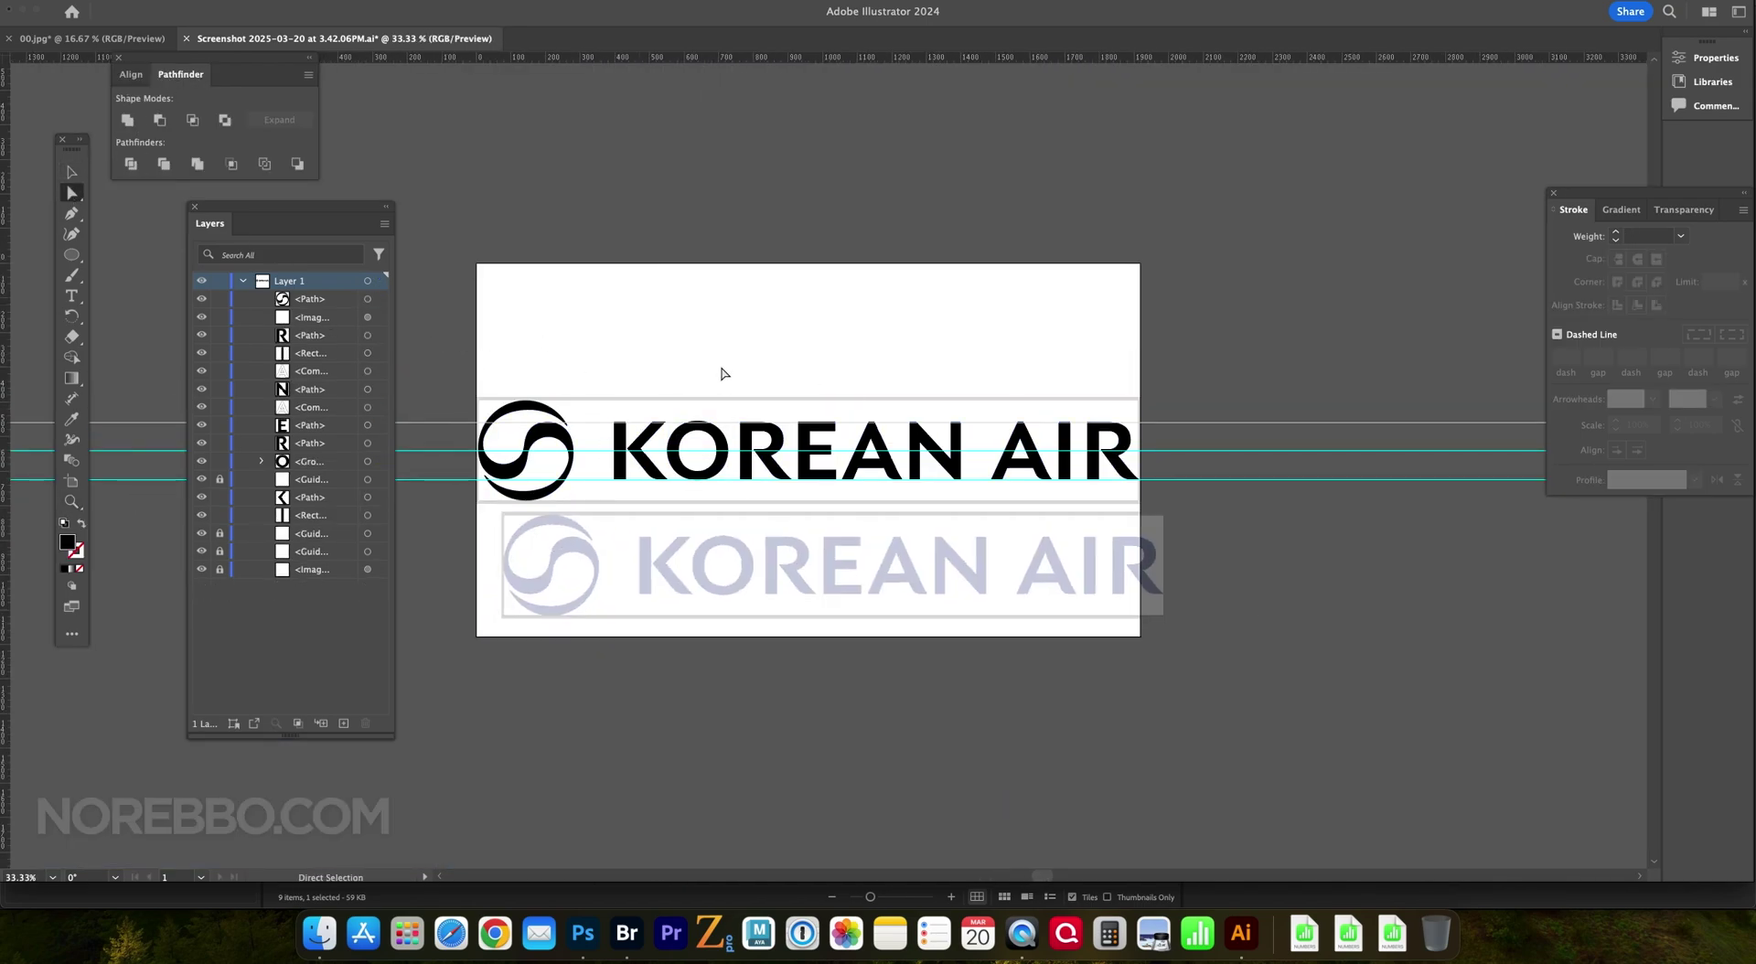
{"action": "key", "text": "Delete"}
{"action": "key", "text": "z"}
{"action": "left_click_drag", "start_coordinate": [509, 439], "coordinate": [775, 564]}
{"action": "key", "text": "a"}
{"action": "left_click", "coordinate": [776, 557]}
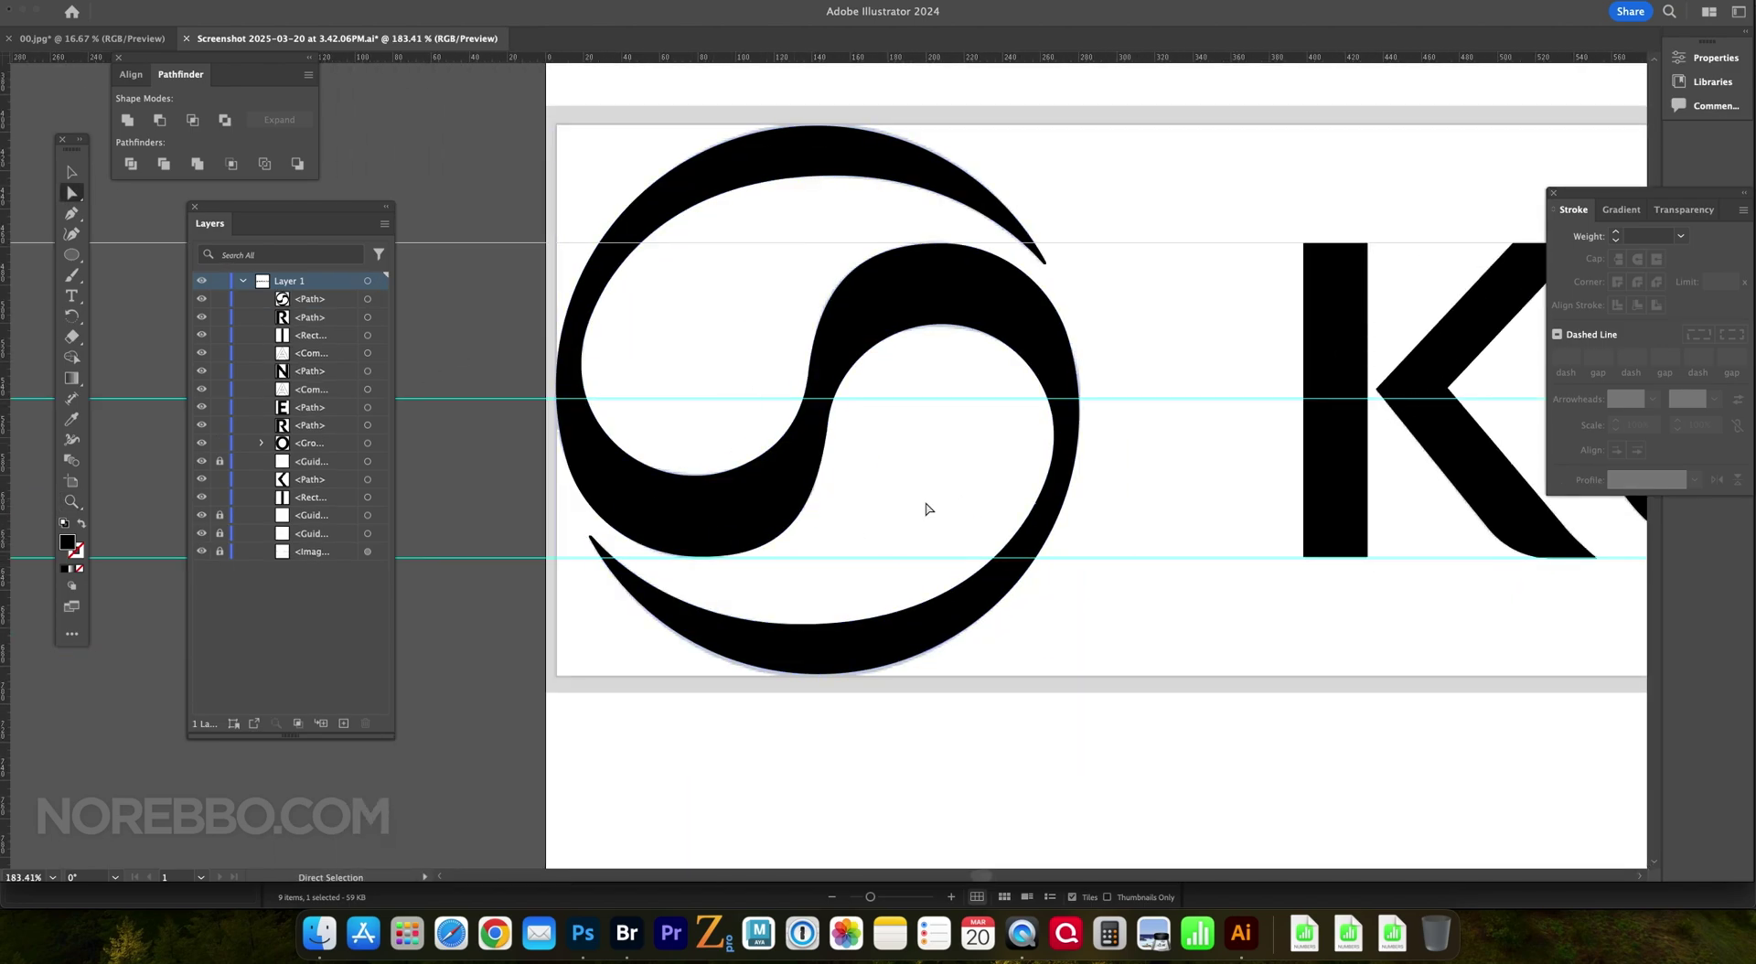
{"action": "key", "text": "z"}
{"action": "left_click_drag", "start_coordinate": [928, 509], "coordinate": [796, 427]}
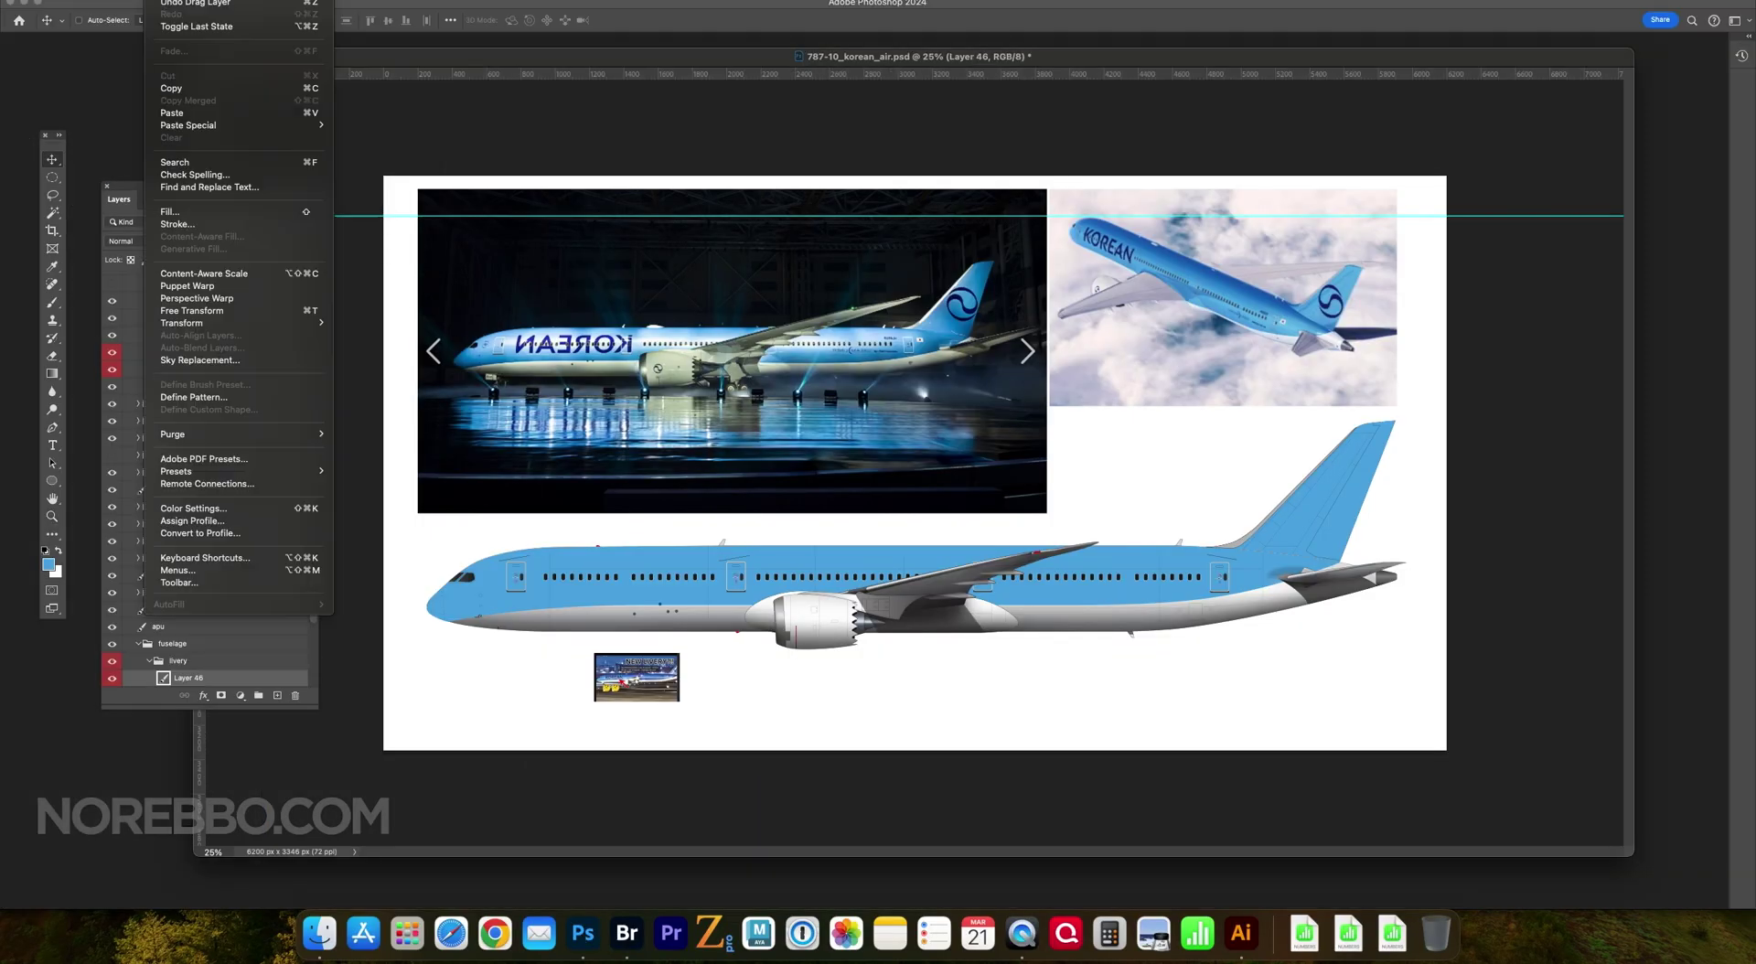
- In Photoshop, move Layer 46 up the stack and place the NEW LIVERY photo top-left
{"action": "key", "text": "Escape"}
{"action": "left_click_drag", "start_coordinate": [189, 678], "coordinate": [265, 307]}
{"action": "left_click_drag", "start_coordinate": [881, 640], "coordinate": [702, 409]}
{"action": "left_click", "coordinate": [1231, 940]}
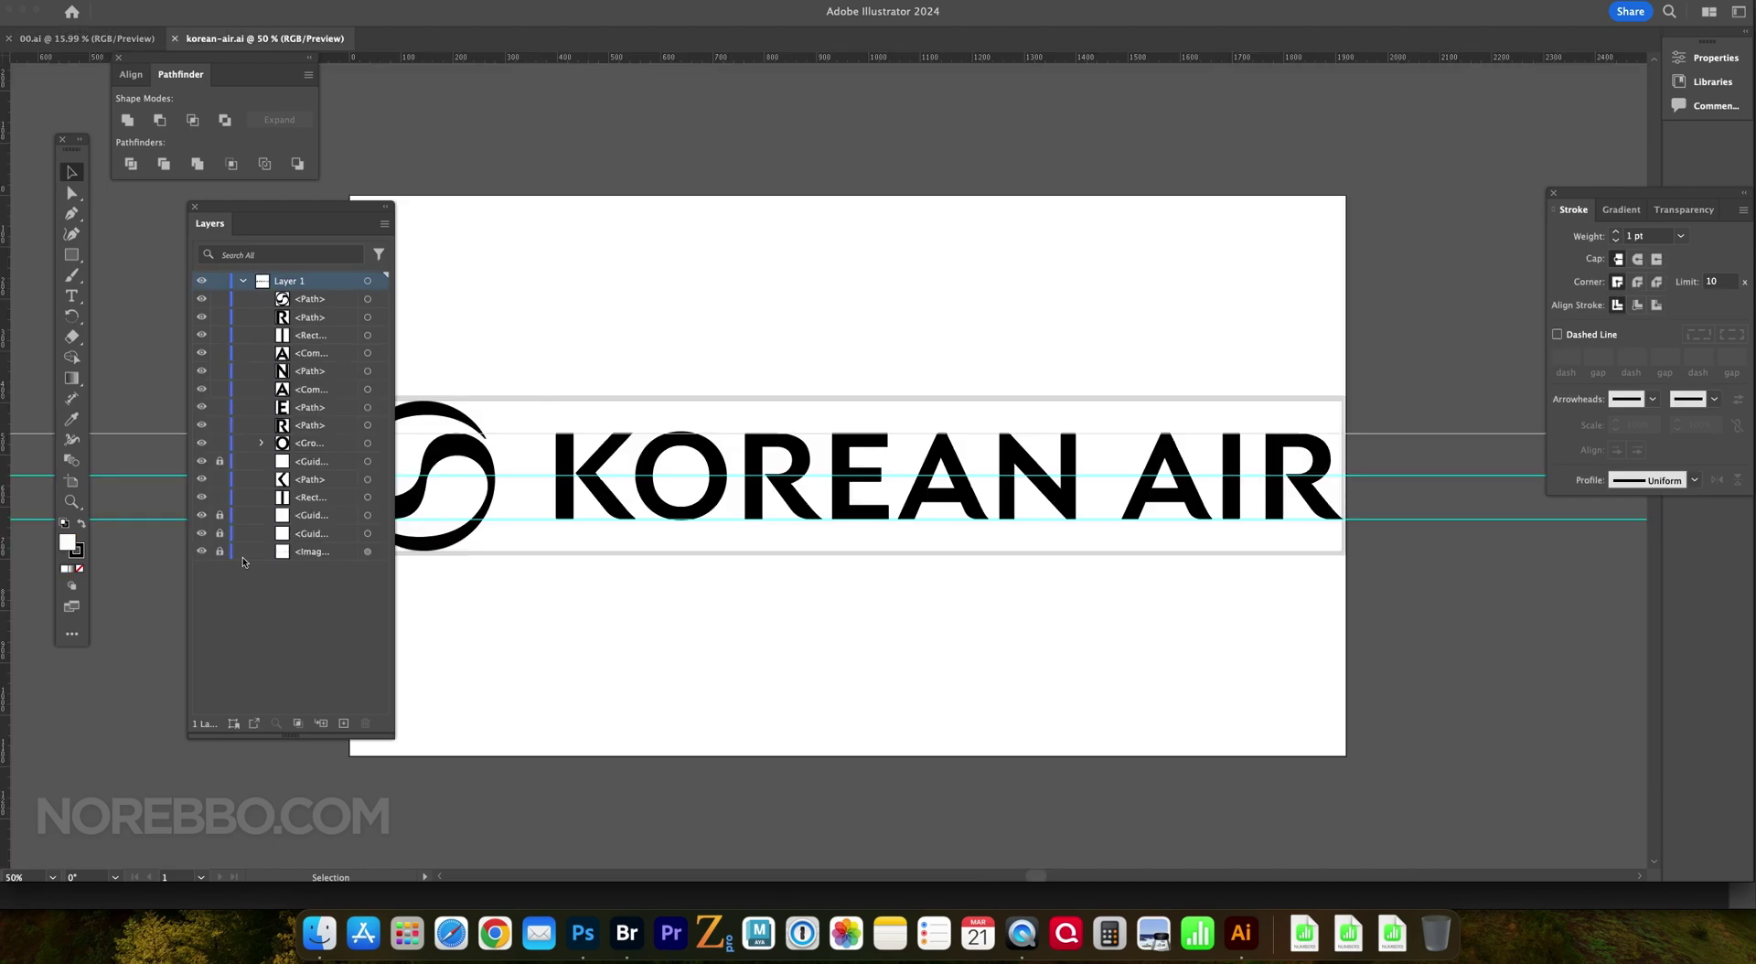
- Paste the dark-blue KOREAN AIR reference at the artboard's top and lock the reference image
{"action": "key", "text": "cmd+v"}
{"action": "left_click_drag", "start_coordinate": [766, 567], "coordinate": [727, 297]}
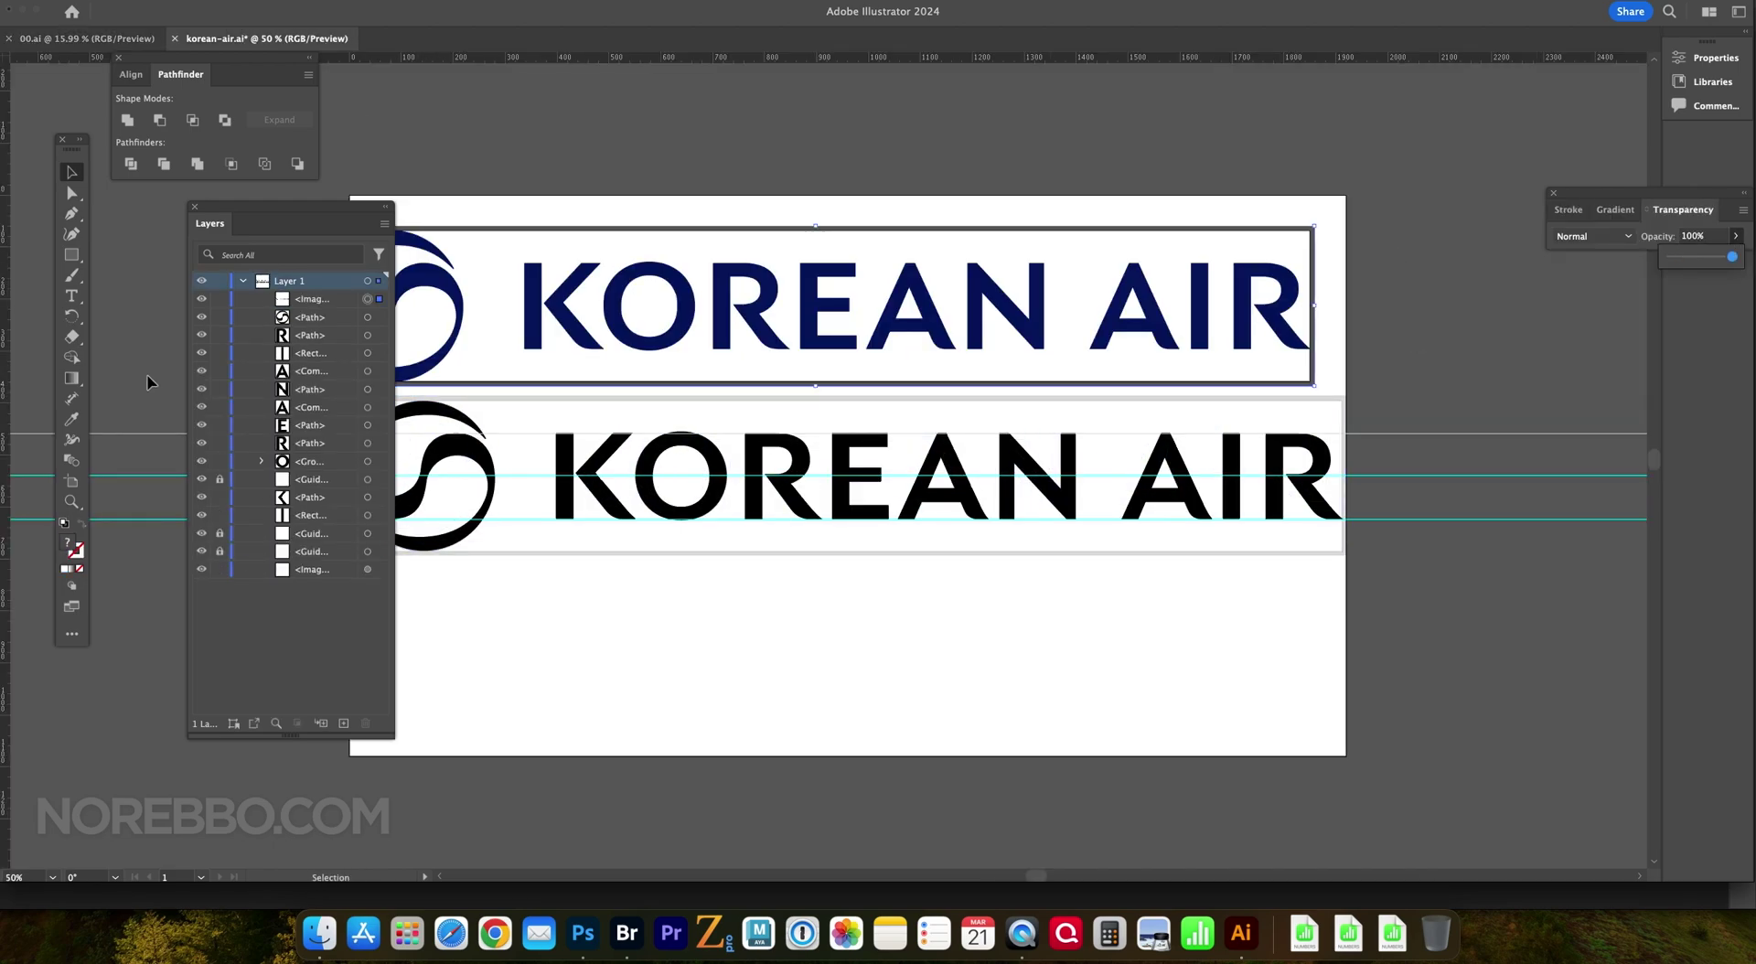
{"action": "double_click", "coordinate": [66, 541]}
{"action": "key", "text": "Return"}
{"action": "key", "text": "v"}
{"action": "left_click", "coordinate": [823, 476]}
- Recolour all black-filled logo paths navy and copy the whole navy logo
{"action": "key", "text": "cmd+2"}
{"action": "left_click", "coordinate": [476, 457]}
{"action": "key", "text": "cmd+a"}
{"action": "double_click", "coordinate": [67, 541]}
{"action": "key", "text": "Return"}
{"action": "left_click", "coordinate": [1130, 642]}
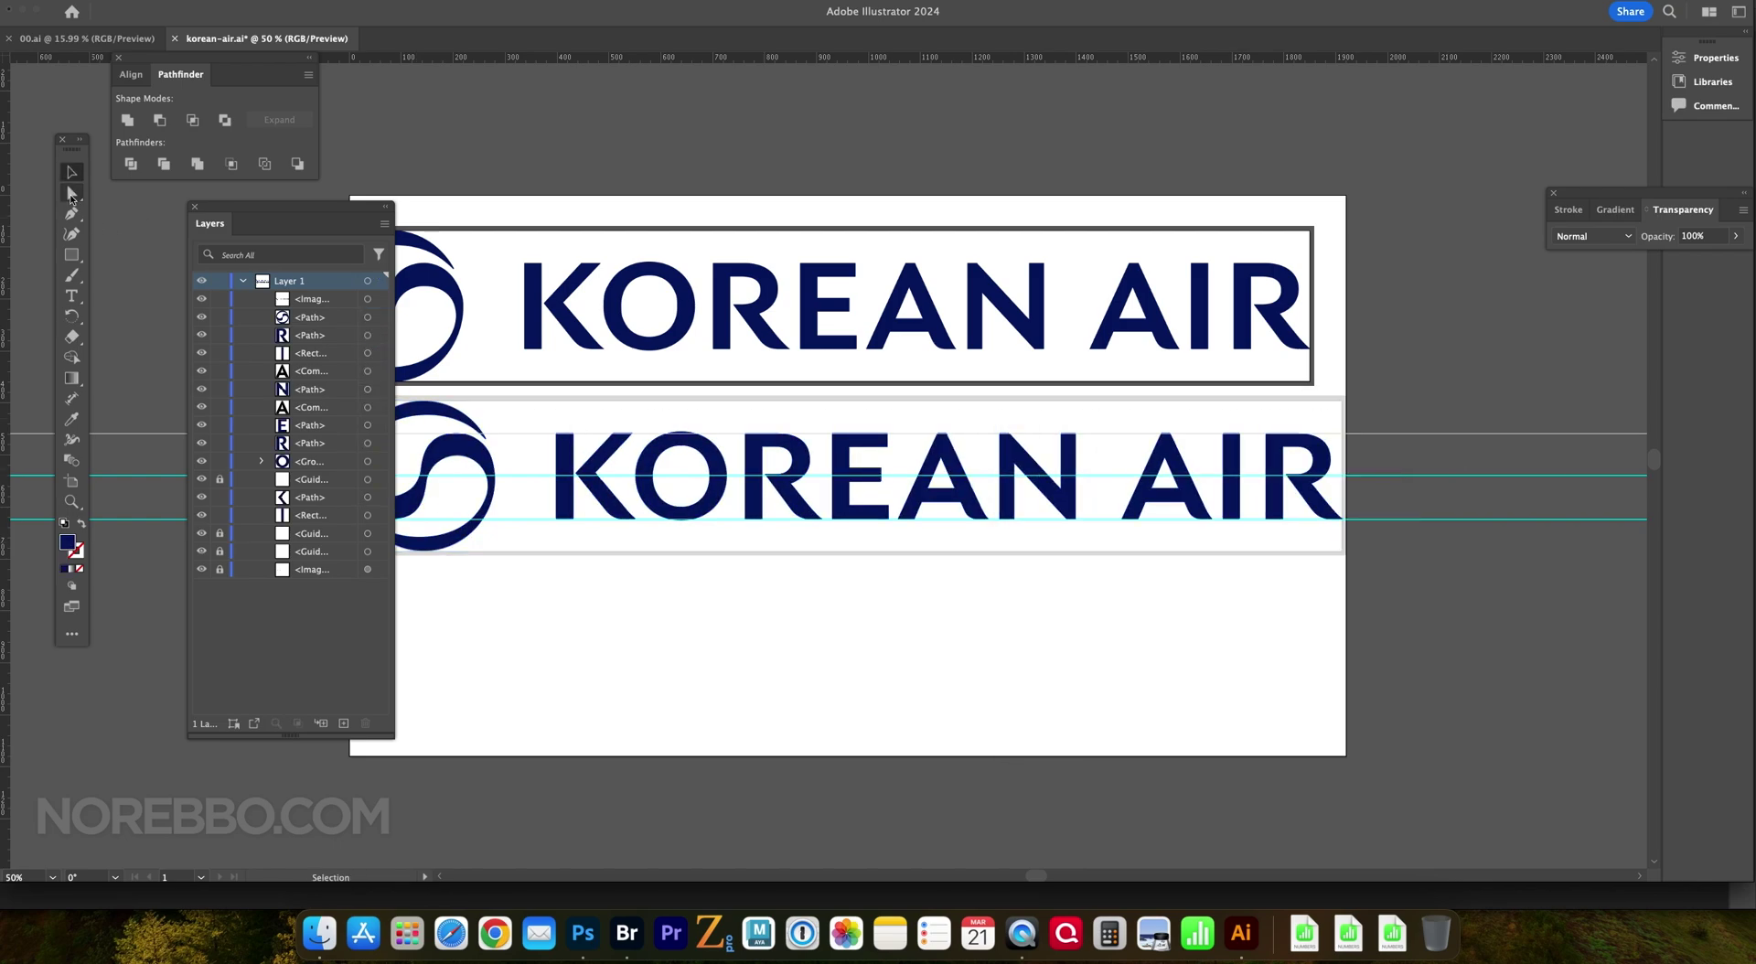
{"action": "key", "text": "super+a"}
{"action": "key", "text": "super+c"}
{"action": "key", "text": "super+Tab"}
- Paste the KOREAN titles into the livery document and rename the layer 'titles'
{"action": "key", "text": "super+v"}
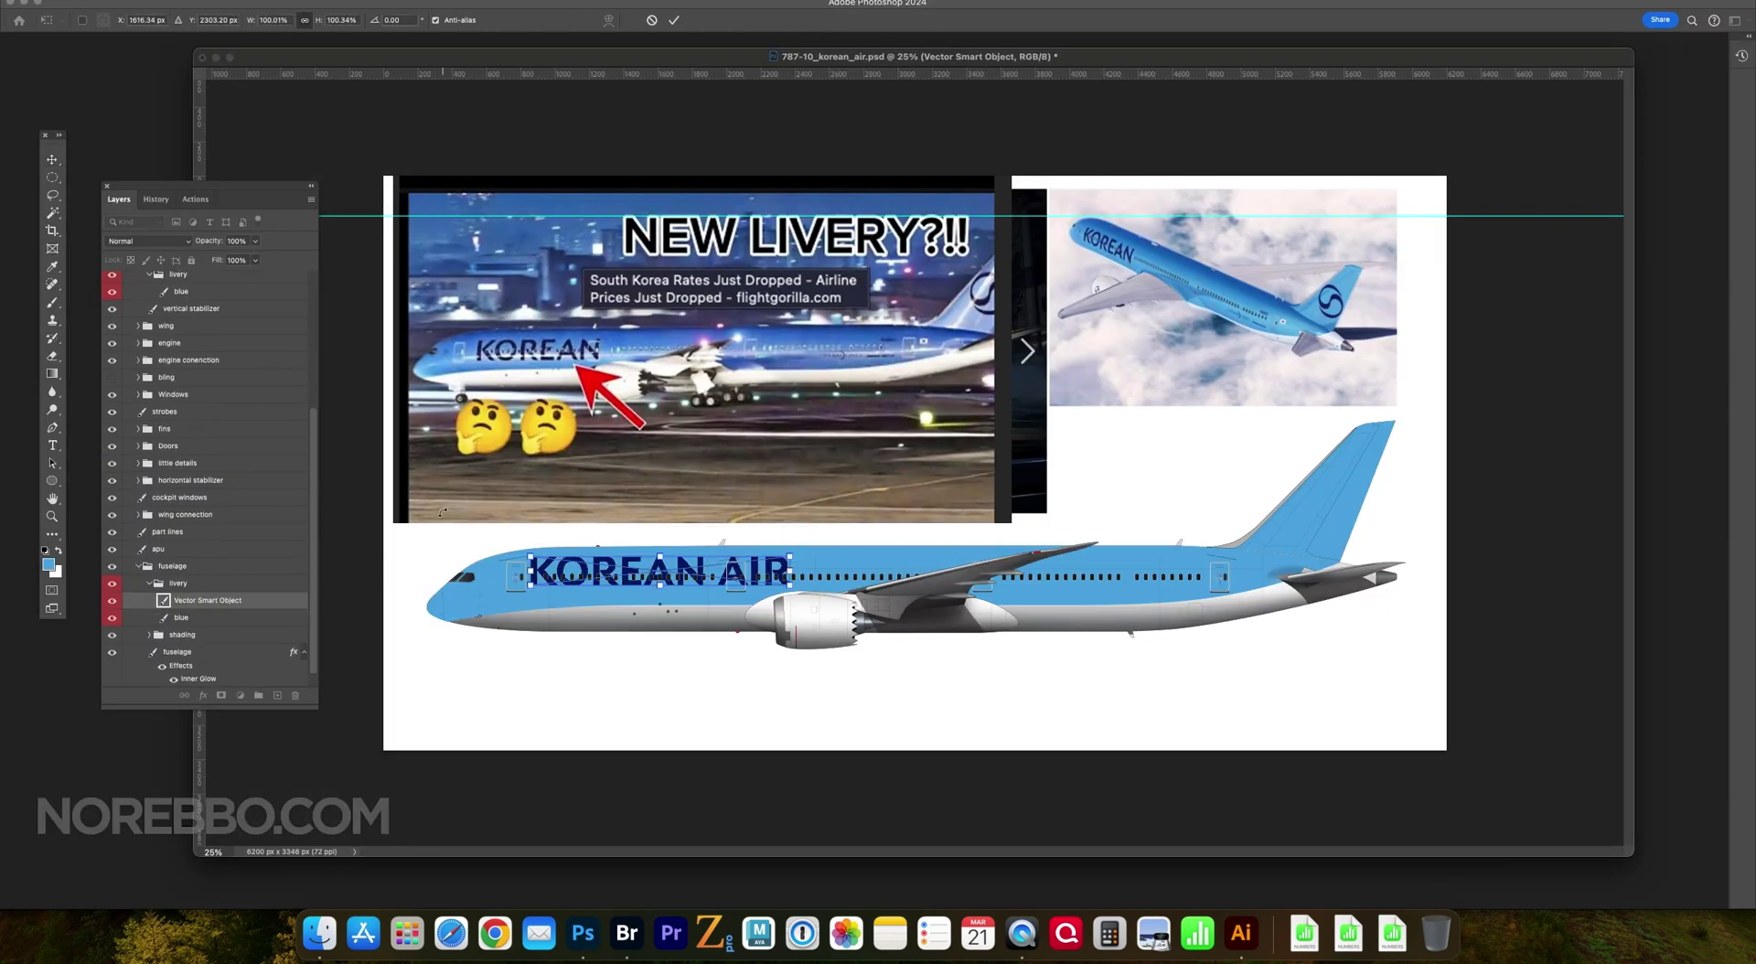
{"action": "key", "text": "Return"}
{"action": "double_click", "coordinate": [207, 599]}
{"action": "type", "text": "titles"}
{"action": "key", "text": "Return"}
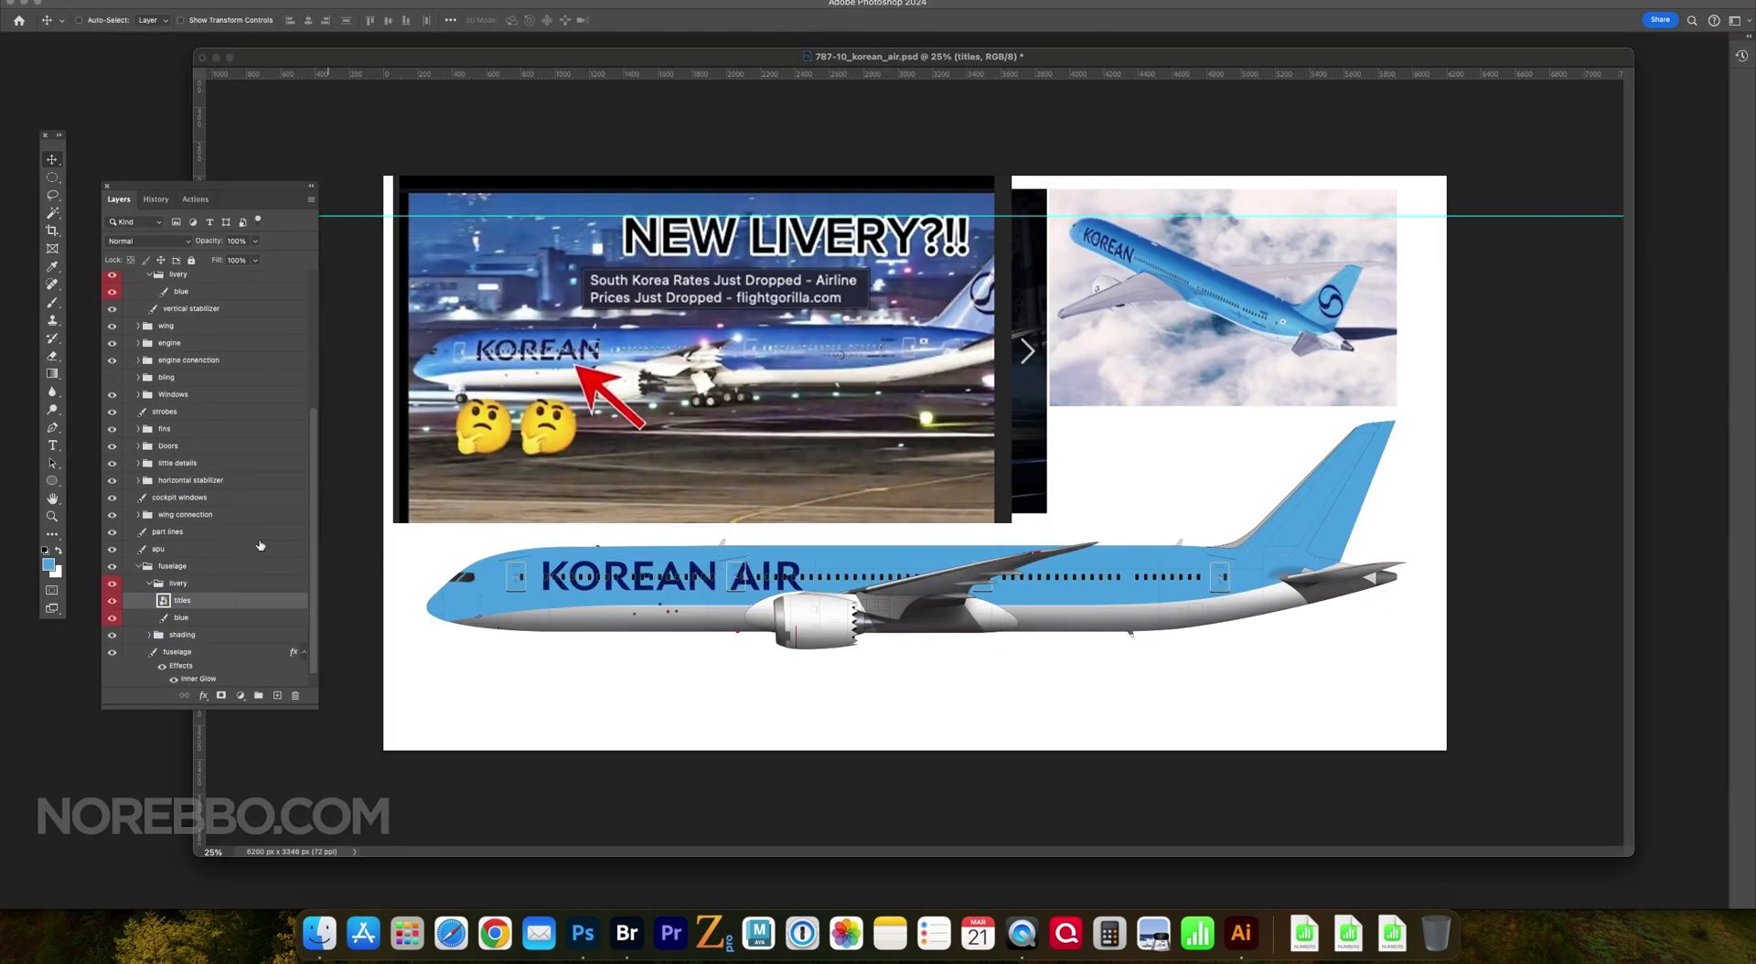
- Free Transform the titles to stretch KOREAN AIR wider and taller along the fuselage
{"action": "key", "text": "z"}
{"action": "key", "text": "super+equal"}
{"action": "left_click", "coordinate": [174, 1]}
{"action": "left_click", "coordinate": [191, 310]}
{"action": "left_click_drag", "start_coordinate": [847, 610], "coordinate": [907, 610]}
{"action": "left_click_drag", "start_coordinate": [704, 596], "coordinate": [705, 590]}
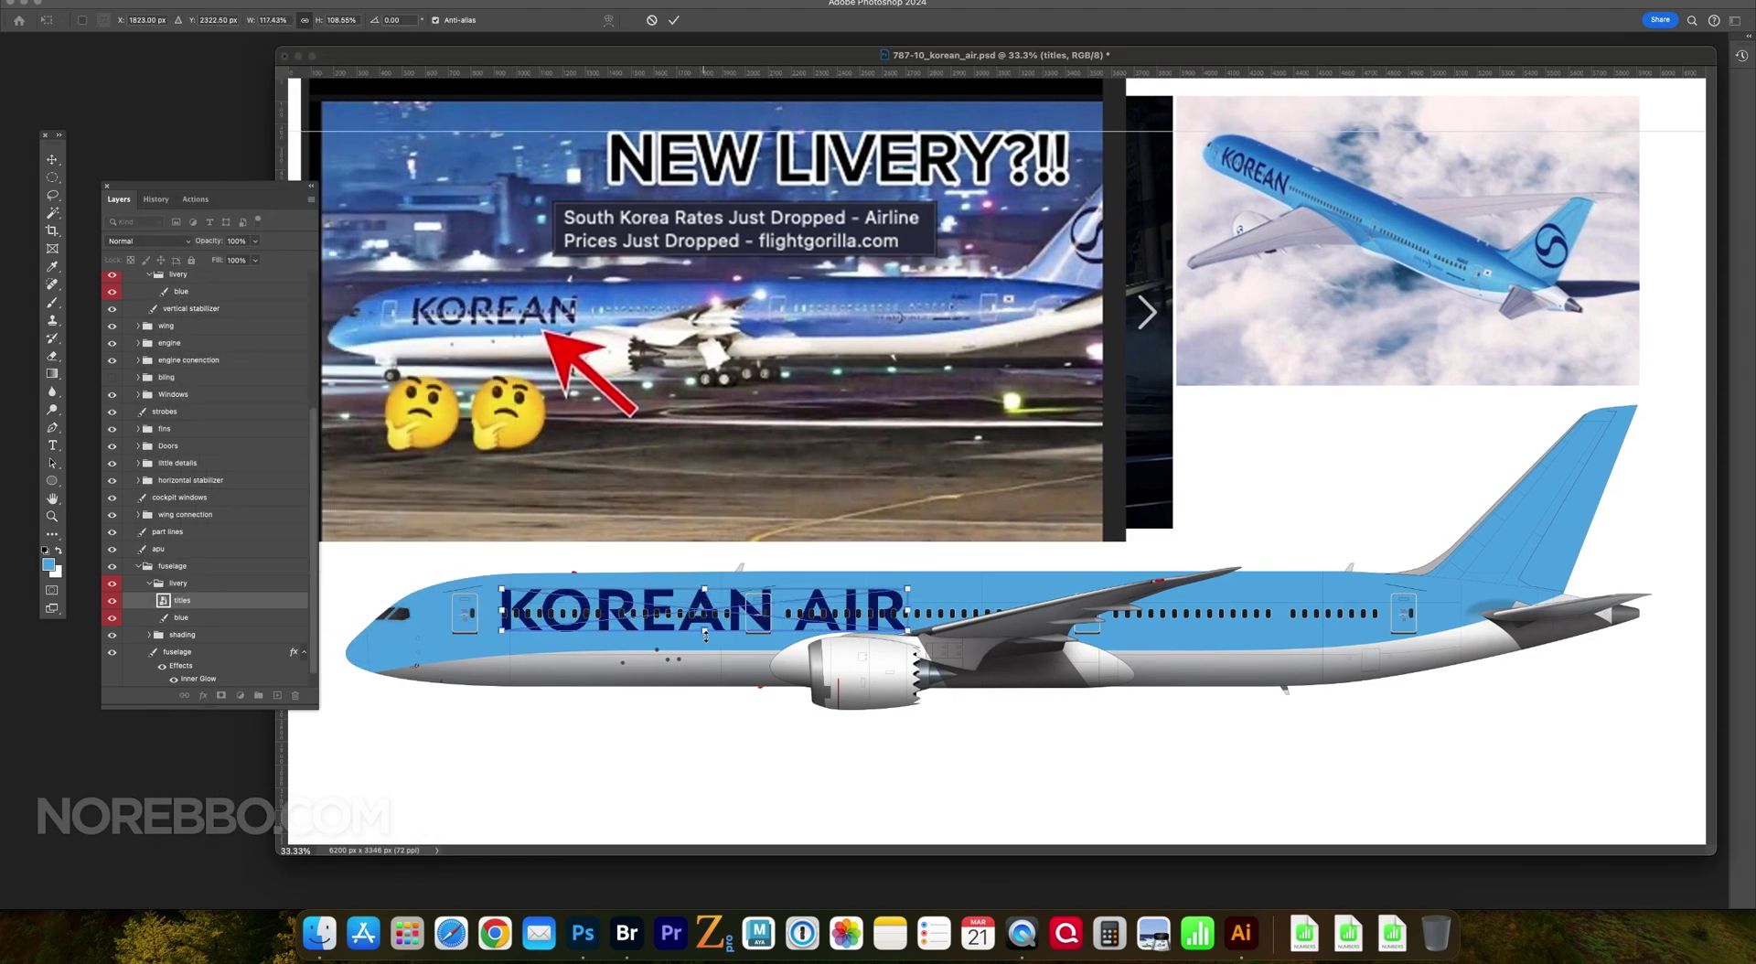
{"action": "key", "text": "Return"}
- Select the engine area, collapse the vertical stabilizer group and hide the engine layer
{"action": "key", "text": "m"}
{"action": "left_click_drag", "start_coordinate": [976, 681], "coordinate": [802, 543]}
{"action": "left_click", "coordinate": [52, 516]}
{"action": "key", "text": "super+minus"}
{"action": "left_click", "coordinate": [191, 308]}
{"action": "left_click_drag", "start_coordinate": [316, 707], "coordinate": [316, 832]}
{"action": "left_click", "coordinate": [134, 299]}
{"action": "left_click", "coordinate": [108, 336]}
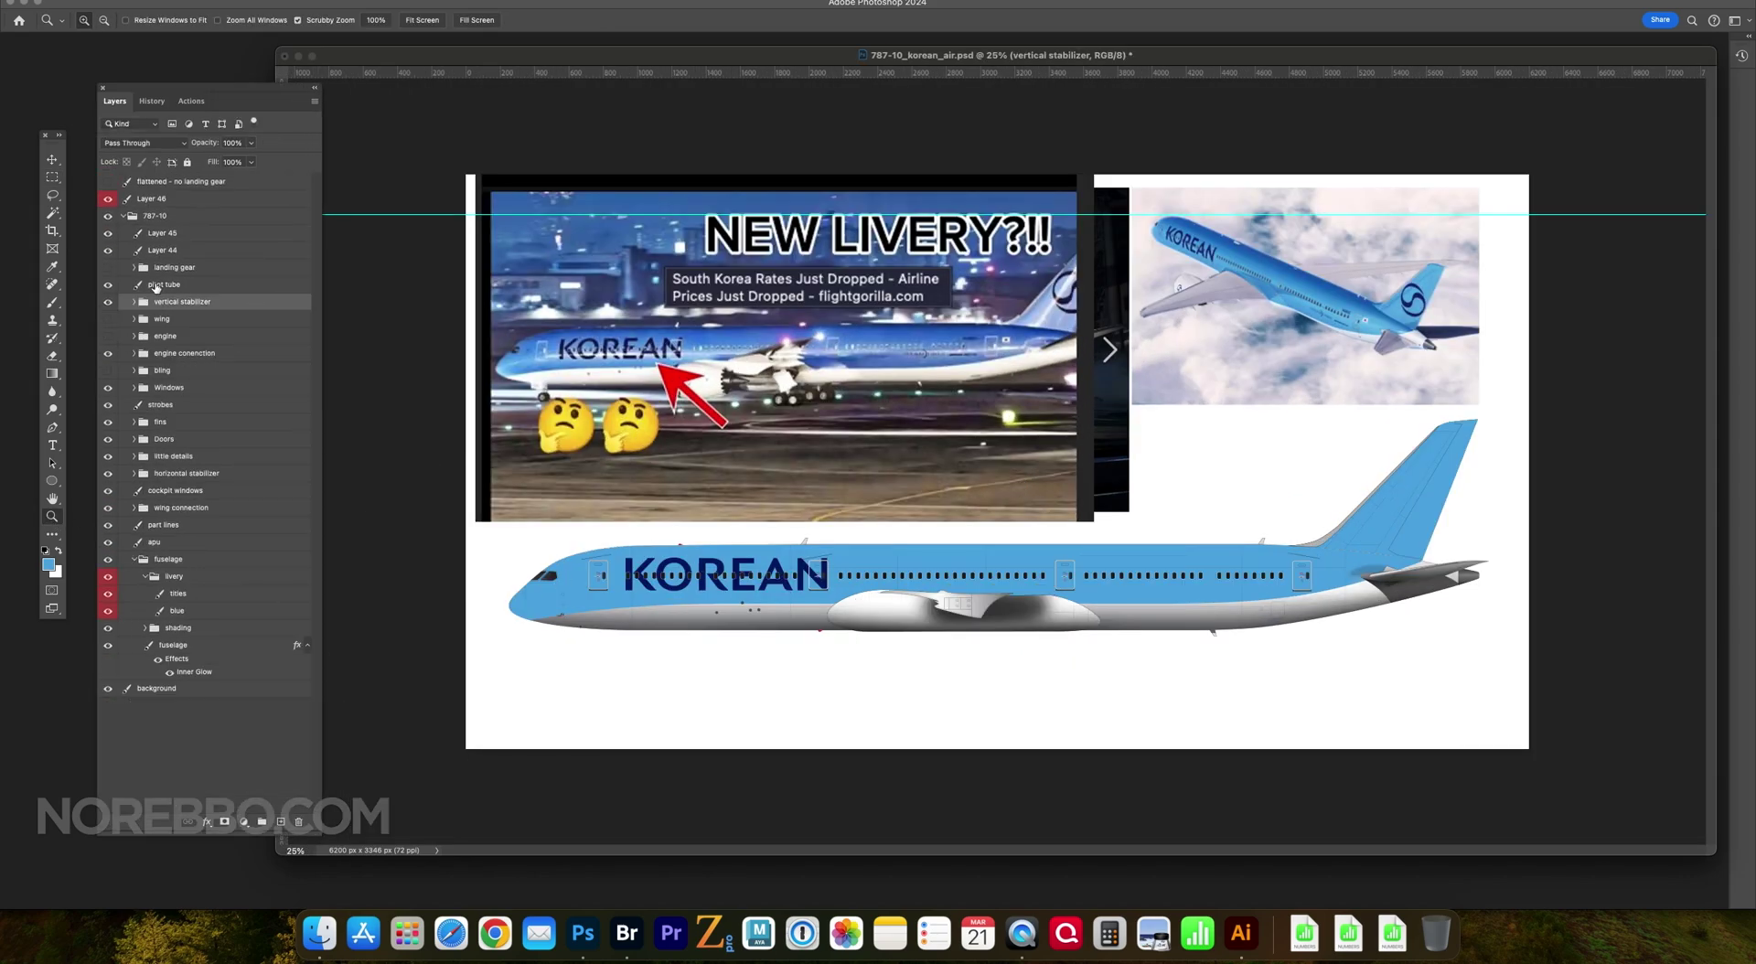
- Copy the blue layer into the wing fairing and set the copy to Multiply
{"action": "left_click_drag", "start_coordinate": [210, 617], "coordinate": [183, 578]}
{"action": "left_click", "coordinate": [161, 593], "text": "super"}
{"action": "left_click", "coordinate": [306, 2]}
{"action": "key", "text": "super+d"}
{"action": "key", "text": "shift+alt+m"}
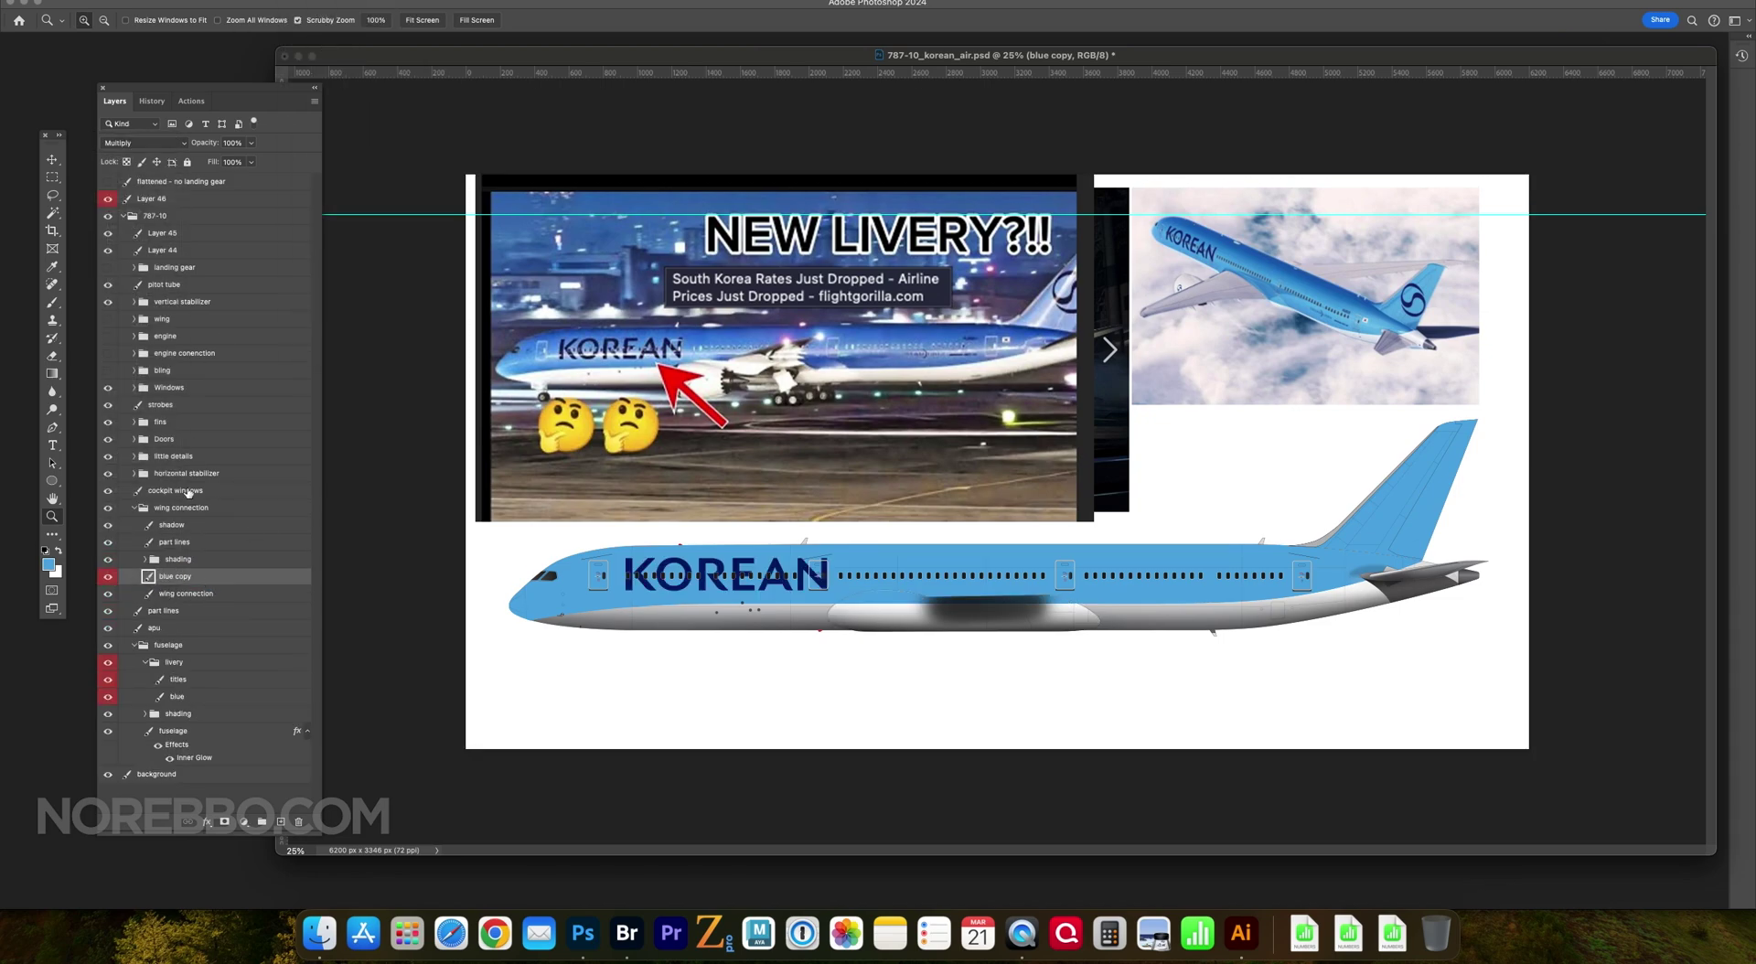
{"action": "key", "text": "Return"}
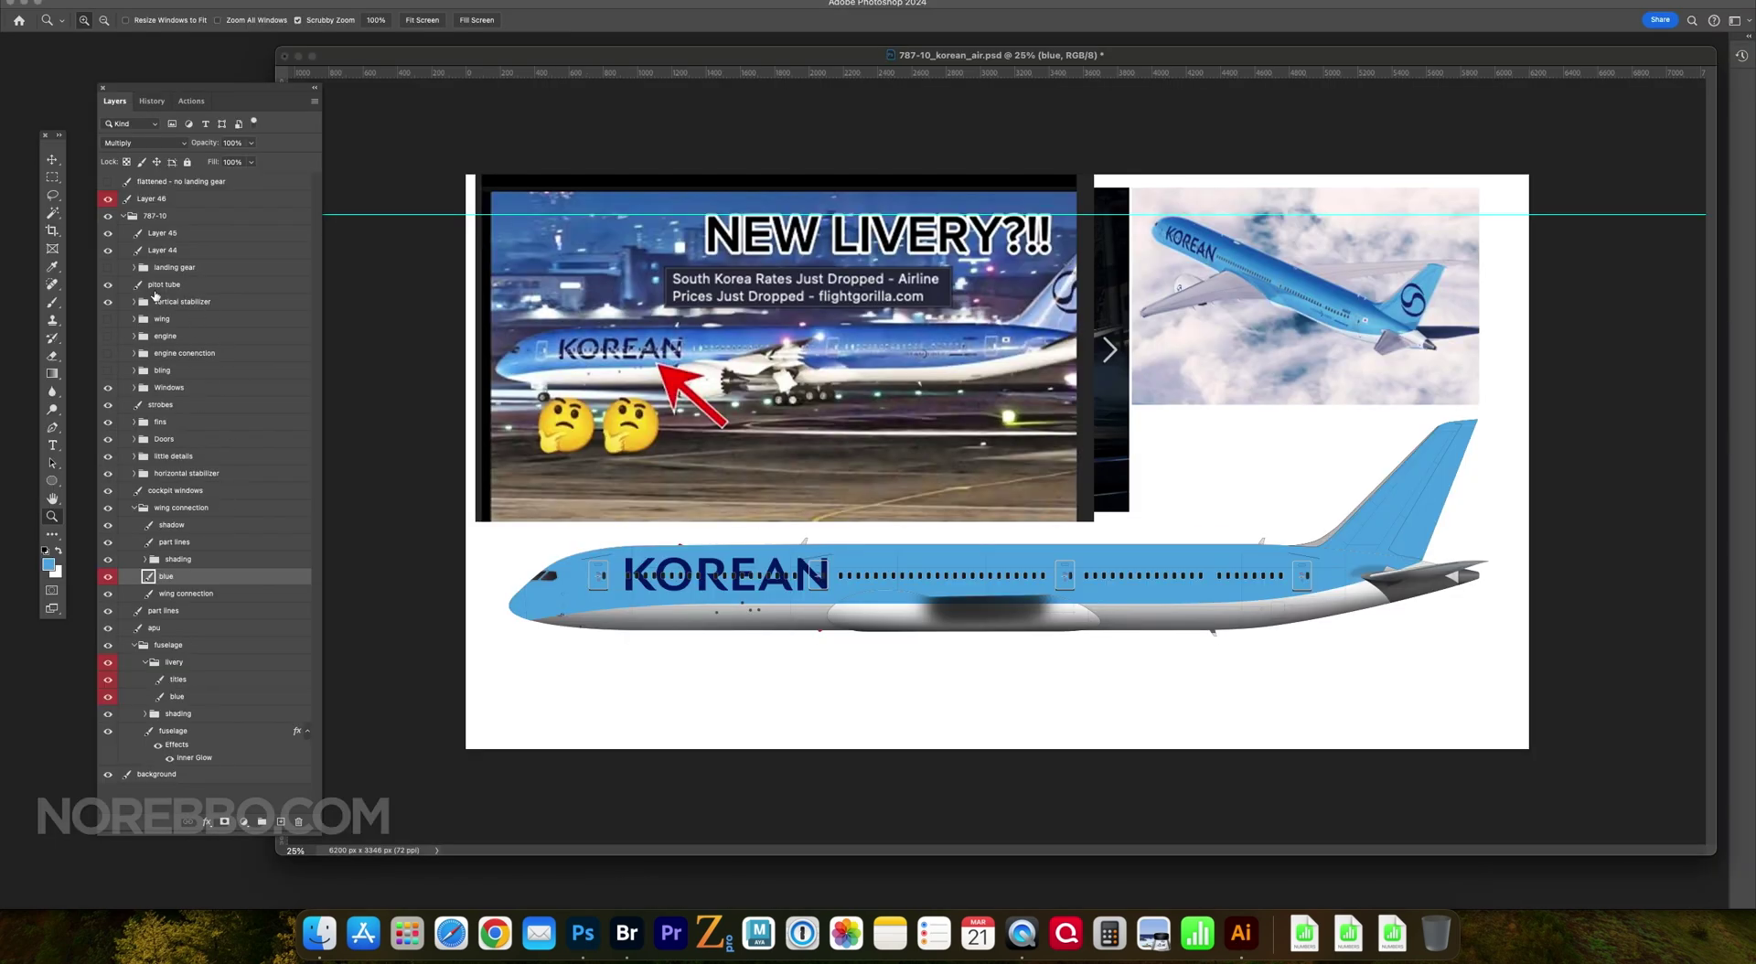
- Paste the Korean Air swoosh logo into the vertical stabilizer group
{"action": "left_click", "coordinate": [134, 301]}
{"action": "key", "text": "super+v"}
{"action": "key", "text": "Return"}
{"action": "key", "text": "Return"}
{"action": "key", "text": "super+minus"}
{"action": "key", "text": "super+plus"}
{"action": "key", "text": "super+plus"}
- Move the swoosh logo onto the tail and enlarge it to fill the fin
{"action": "key", "text": "v"}
{"action": "left_click_drag", "start_coordinate": [1116, 371], "coordinate": [1301, 387]}
{"action": "key", "text": "super+t"}
{"action": "left_click_drag", "start_coordinate": [1306, 493], "coordinate": [1291, 477]}
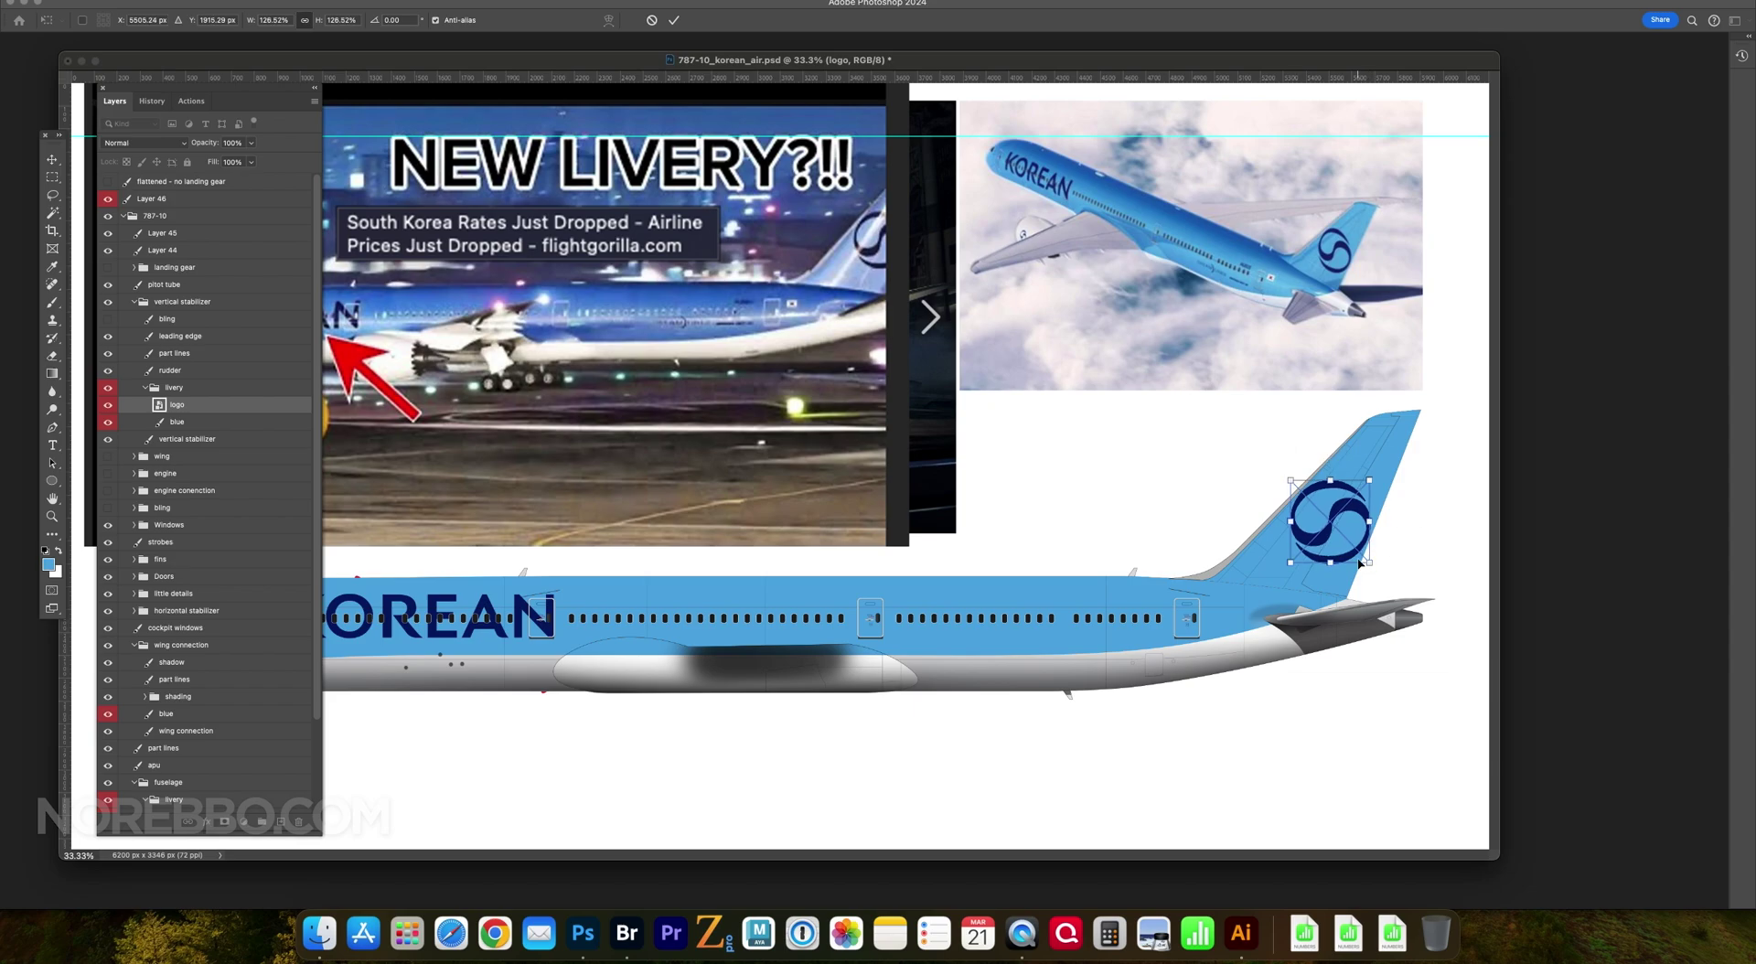
{"action": "key", "text": "Return"}
- Tint the doors fuselage blue with a Color Overlay sampled from the fuselage
{"action": "key", "text": "z"}
{"action": "key", "text": "super+minus"}
{"action": "left_click_drag", "start_coordinate": [844, 64], "coordinate": [951, 78]}
{"action": "left_click", "coordinate": [145, 387]}
{"action": "scroll", "coordinate": [152, 548], "scroll_direction": "down", "scroll_amount": 1}
{"action": "left_click", "coordinate": [135, 508]}
{"action": "double_click", "coordinate": [209, 650]}
{"action": "left_click", "coordinate": [1335, 255]}
{"action": "left_click", "coordinate": [552, 584]}
{"action": "key", "text": "Return"}
{"action": "key", "text": "Return"}
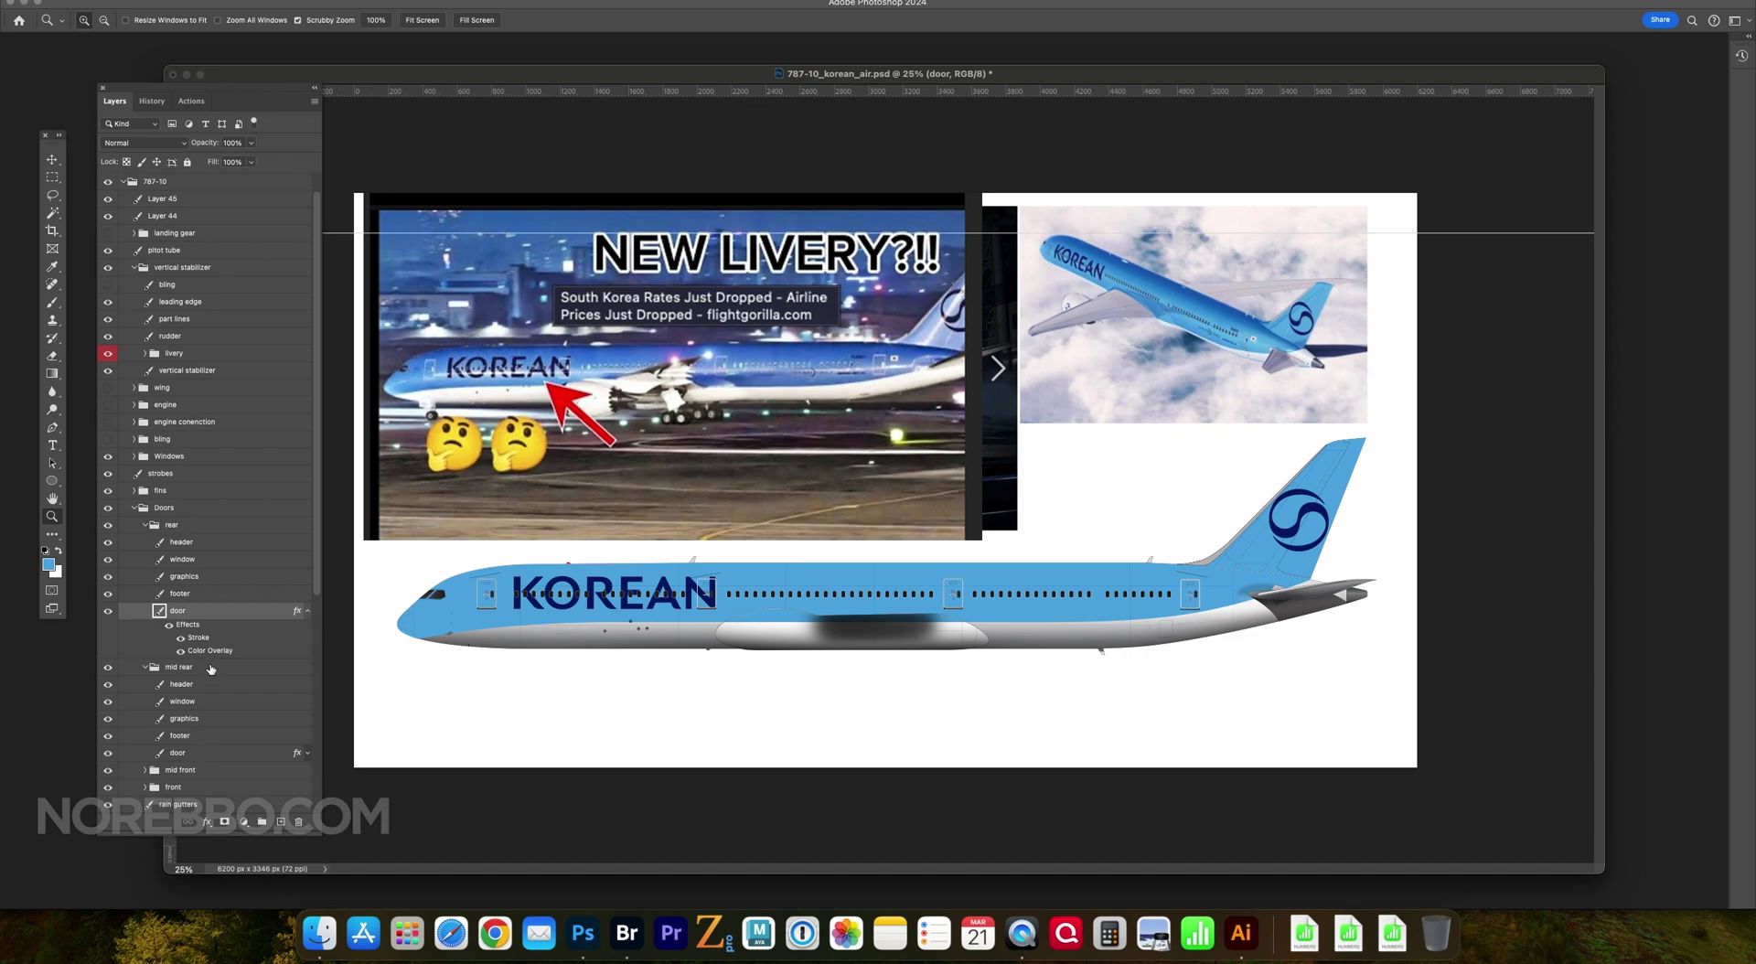
- Collapse the Doors group and bring the 777-300_korean_air.psd file forward
{"action": "left_click", "coordinate": [218, 670]}
{"action": "key", "text": "v"}
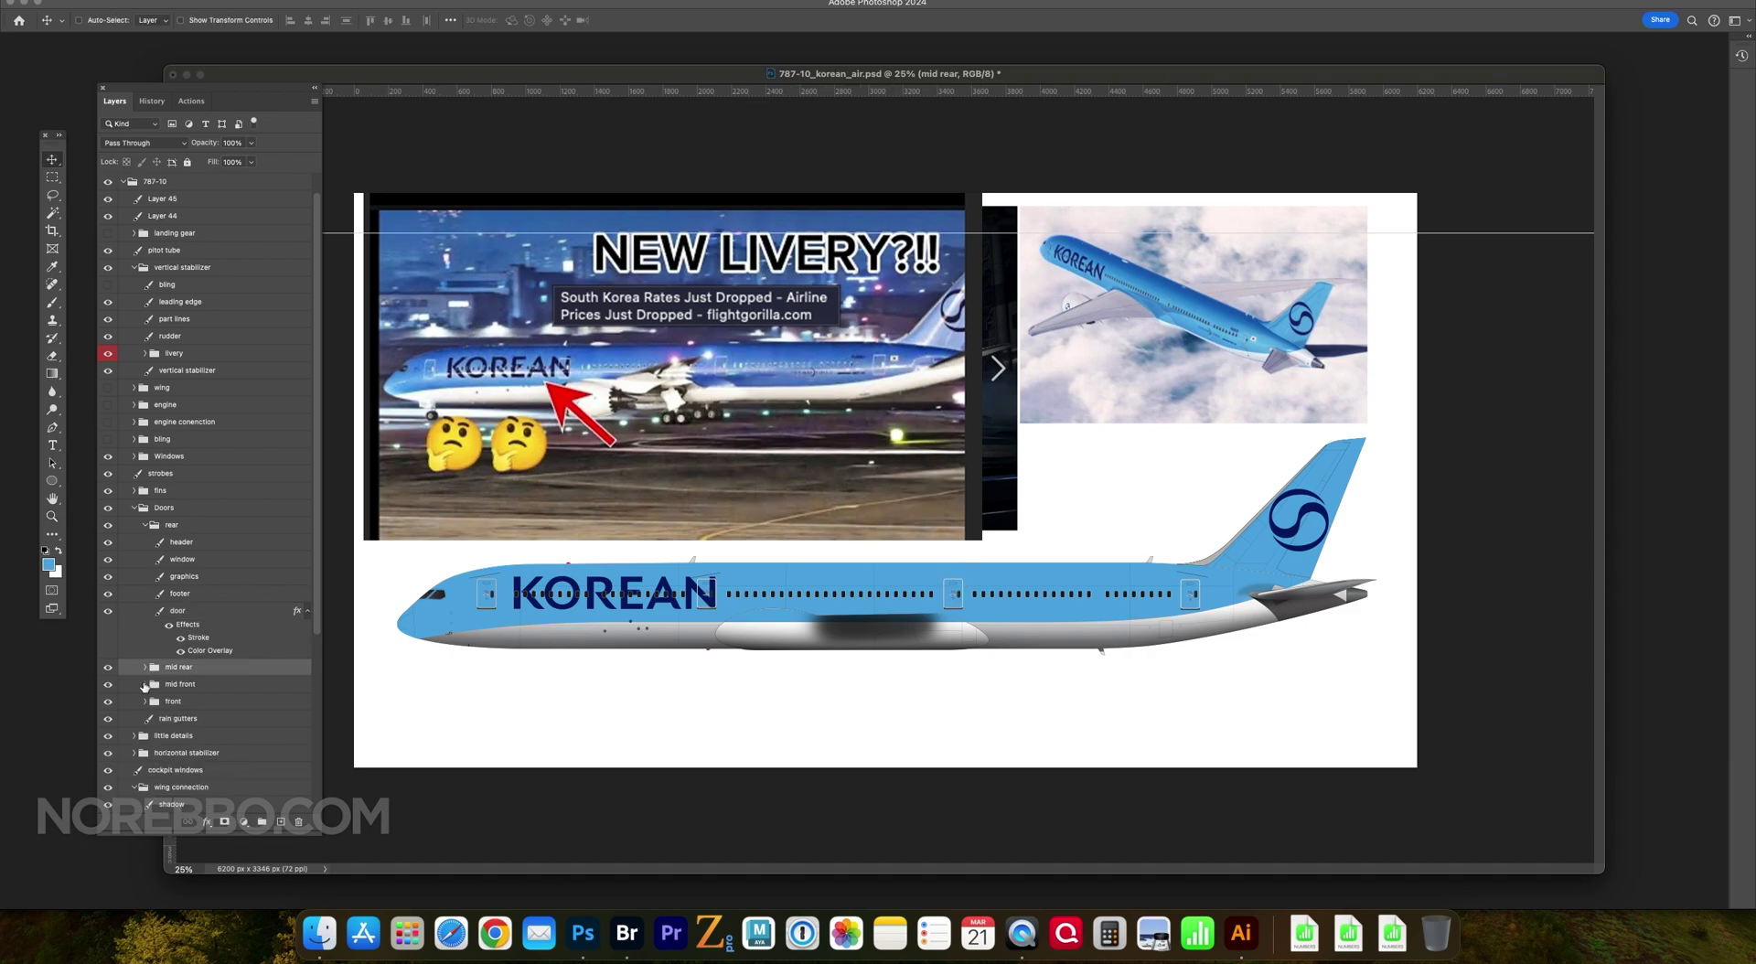
{"action": "scroll", "coordinate": [211, 676], "scroll_direction": "down", "scroll_amount": 3}
{"action": "left_click", "coordinate": [135, 388]}
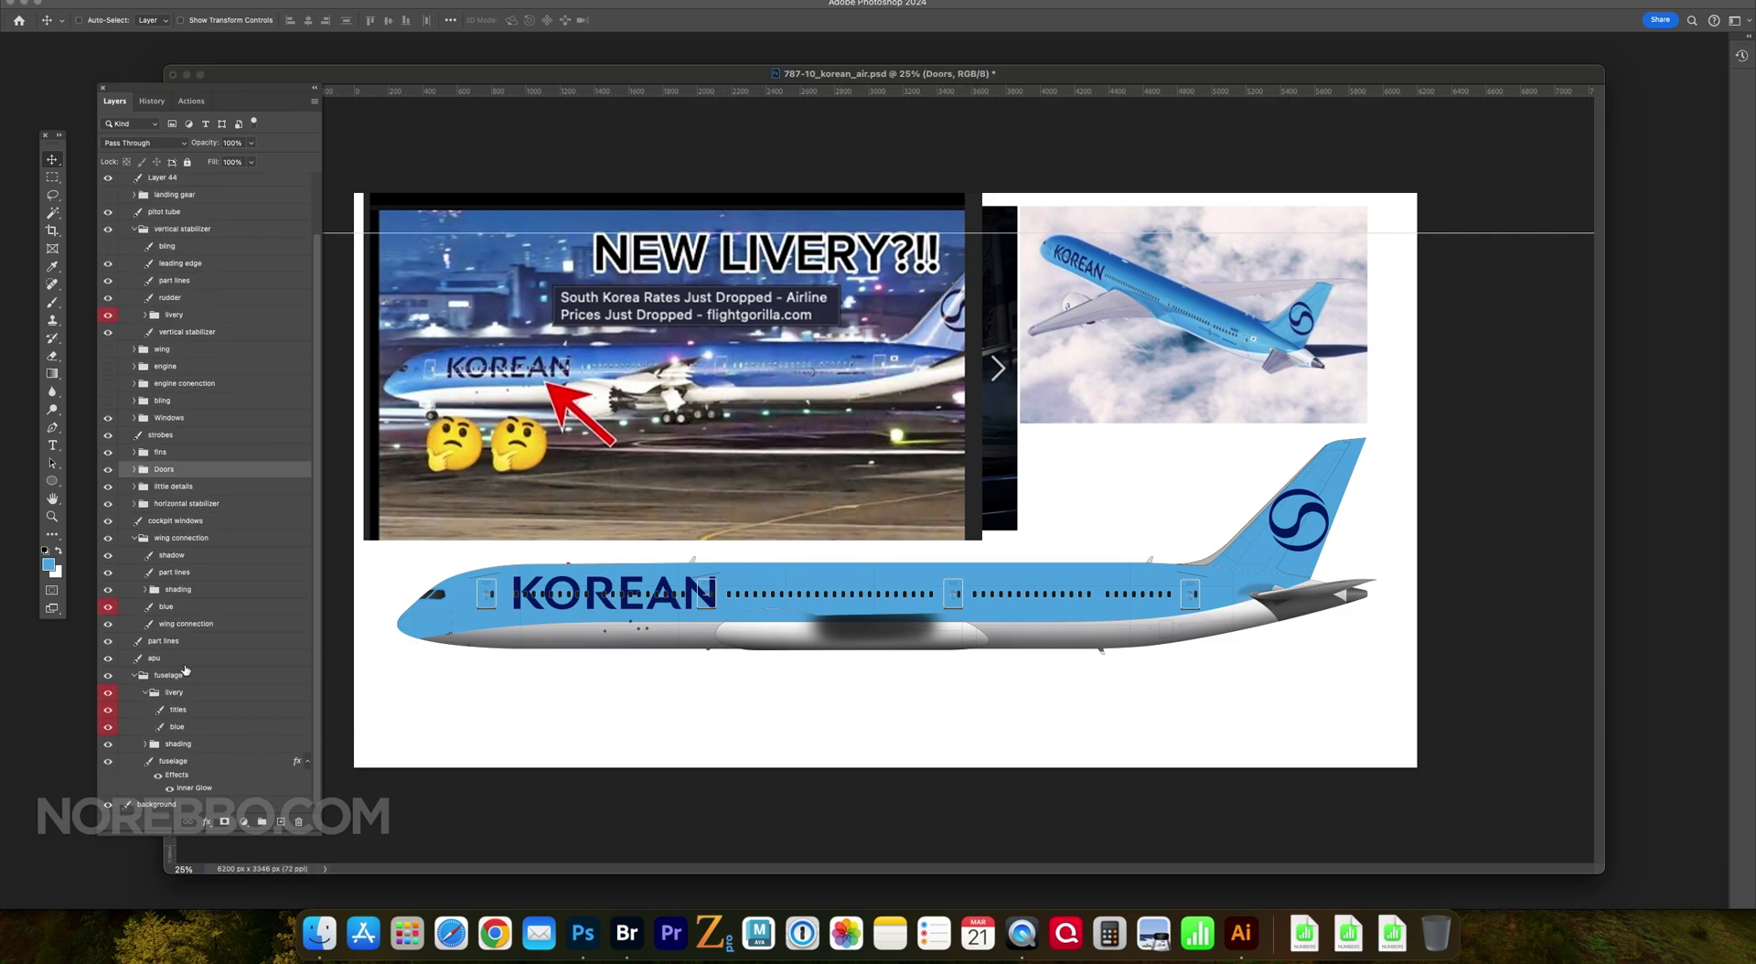
{"action": "left_click", "coordinate": [145, 316]}
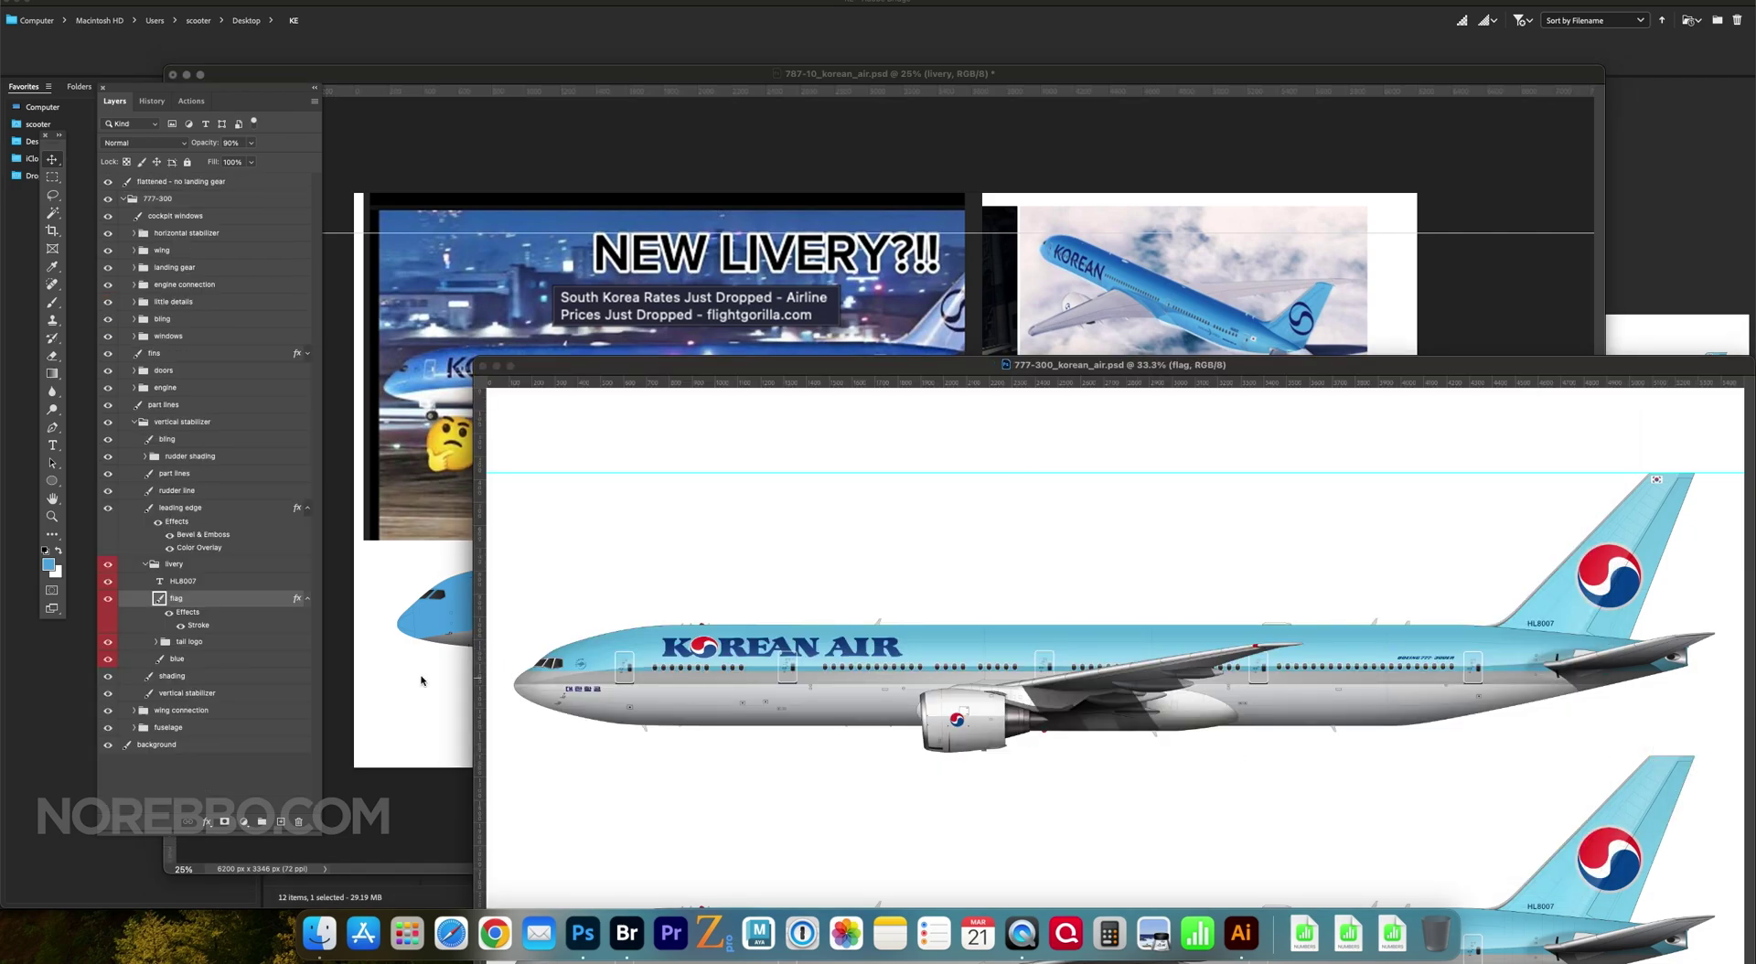
- Drag the Korean flag onto the rear fuselage and set navy text colour 00295d
{"action": "left_click_drag", "start_coordinate": [420, 680], "coordinate": [1251, 573]}
{"action": "scroll", "coordinate": [1250, 572], "scroll_direction": "up", "scroll_amount": 5}
{"action": "scroll", "coordinate": [837, 492], "scroll_direction": "down", "scroll_amount": 3}
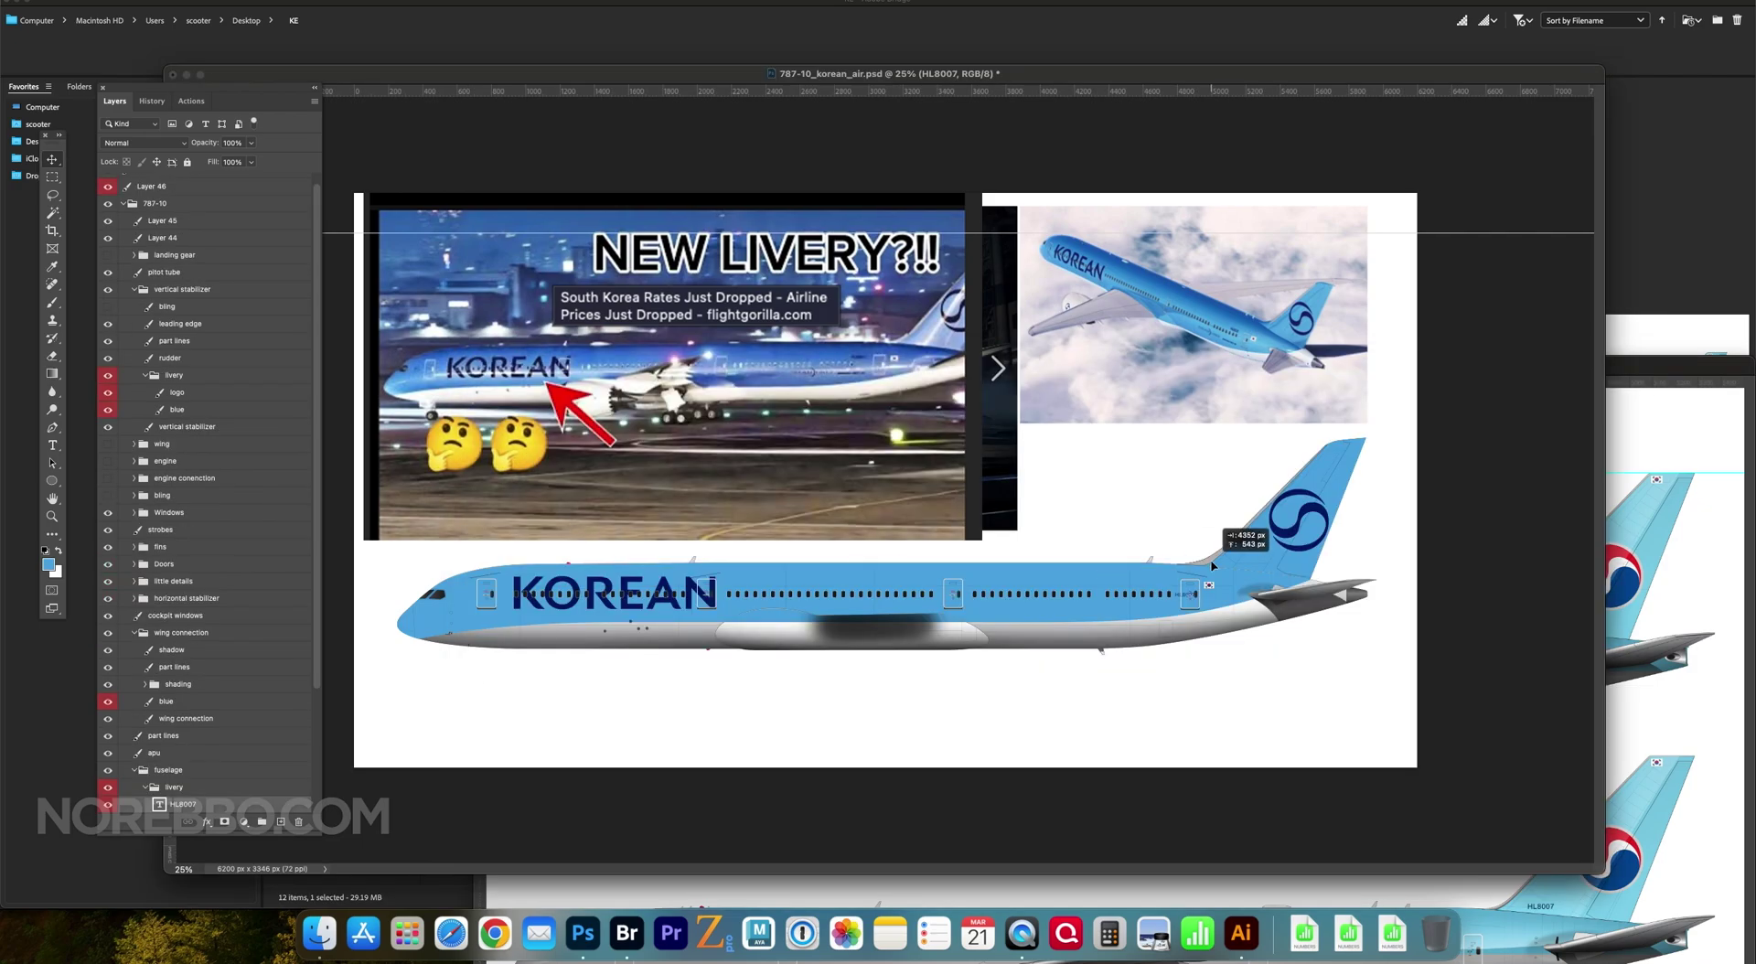
{"action": "left_click", "coordinate": [484, 1]}
{"action": "left_click", "coordinate": [512, 149]}
{"action": "scroll", "coordinate": [1187, 550], "scroll_direction": "up", "scroll_amount": 3}
{"action": "right_click", "coordinate": [1123, 620]}
{"action": "left_click", "coordinate": [1132, 652]}
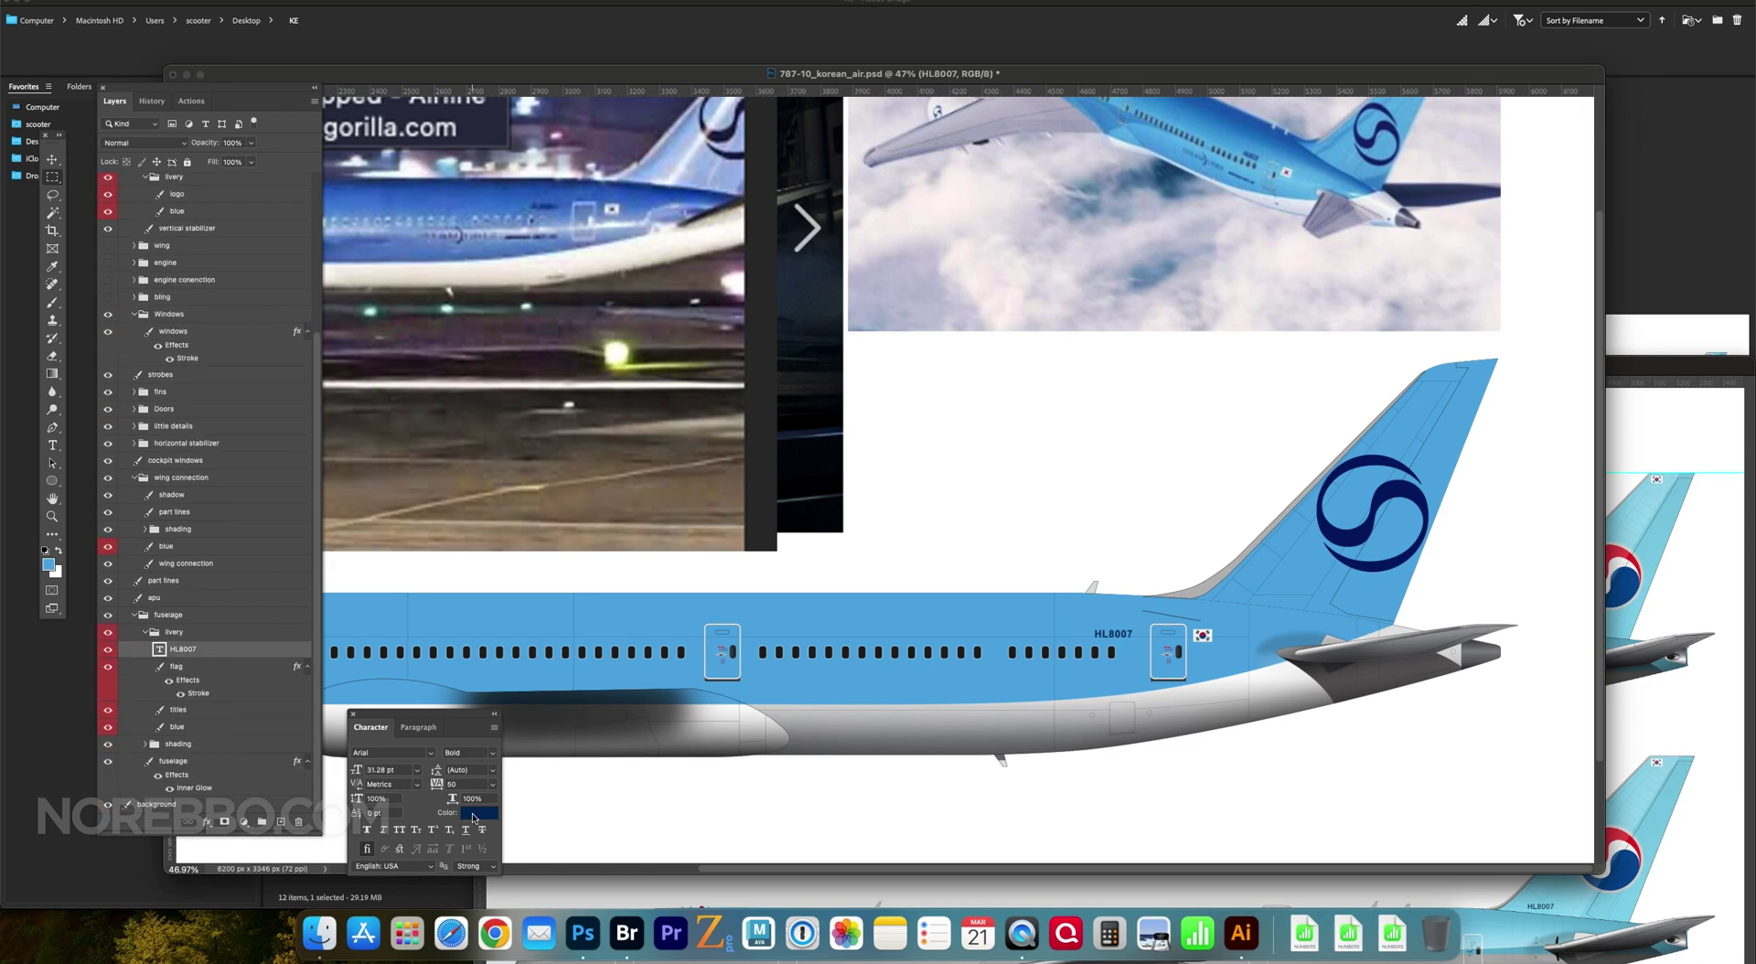
{"action": "key", "text": "Return"}
- Carry the Boeing 787-9 text layer from the Air Premia document into the 787-10 file
{"action": "key", "text": "super+minus"}
{"action": "key", "text": "super+minus"}
{"action": "key", "text": "super+minus"}
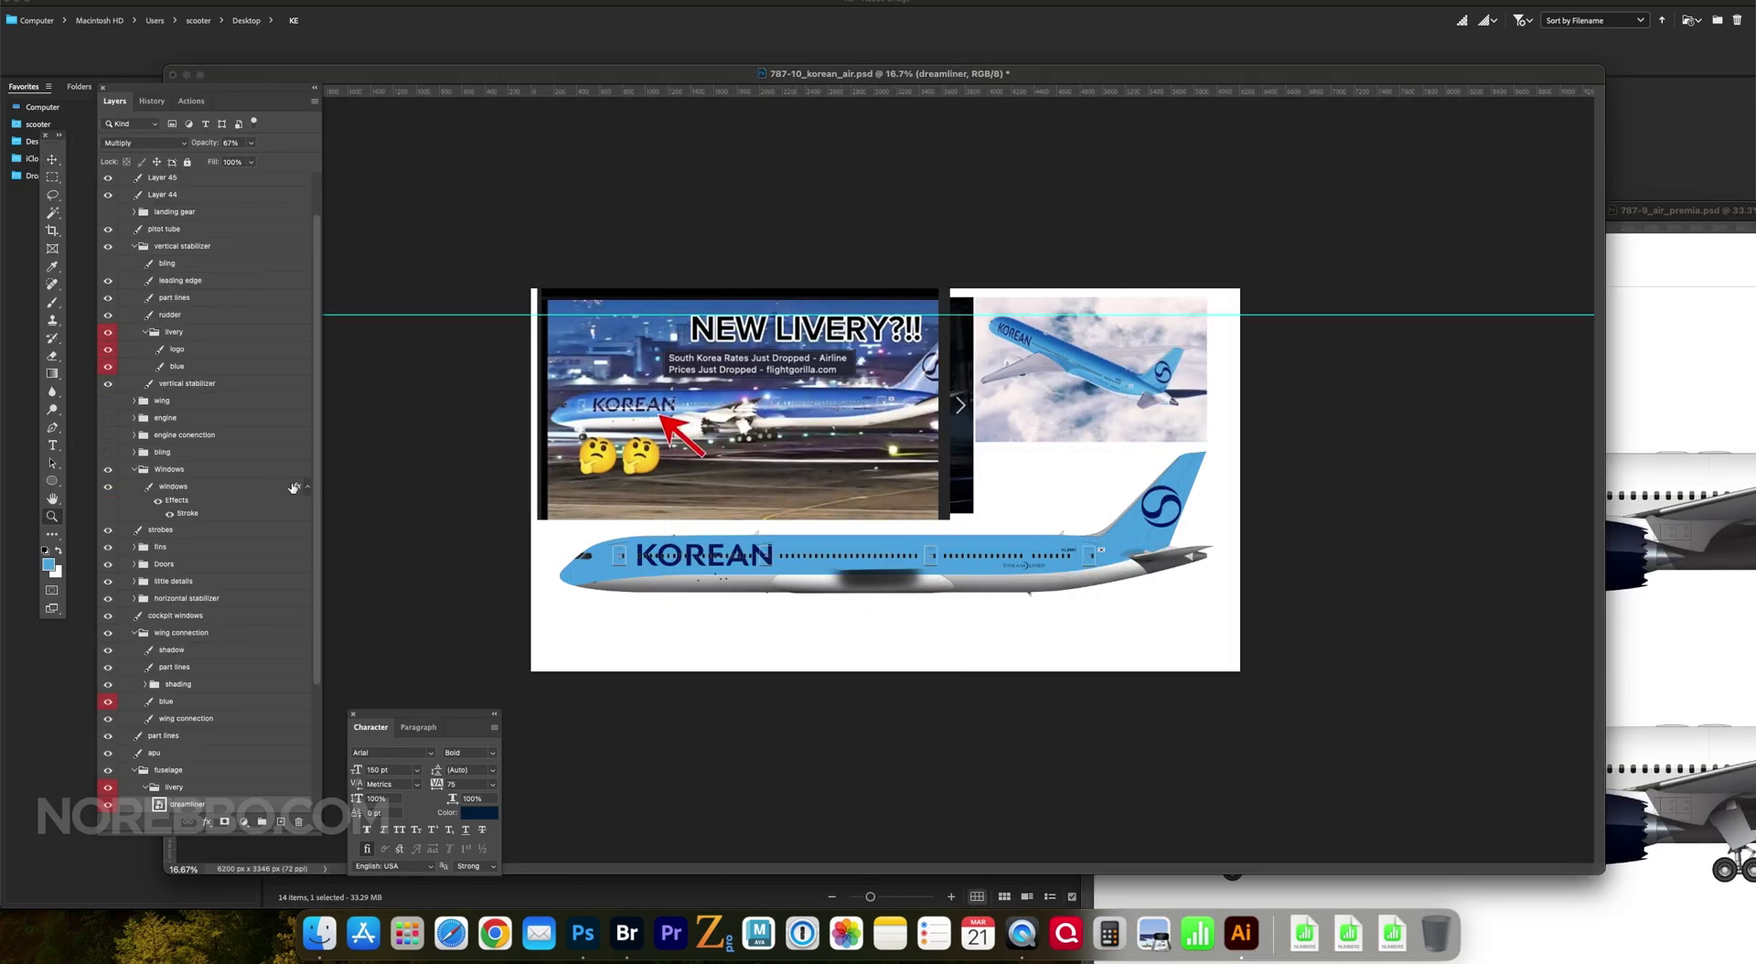
{"action": "key", "text": "super+plus"}
{"action": "key", "text": "super+plus"}
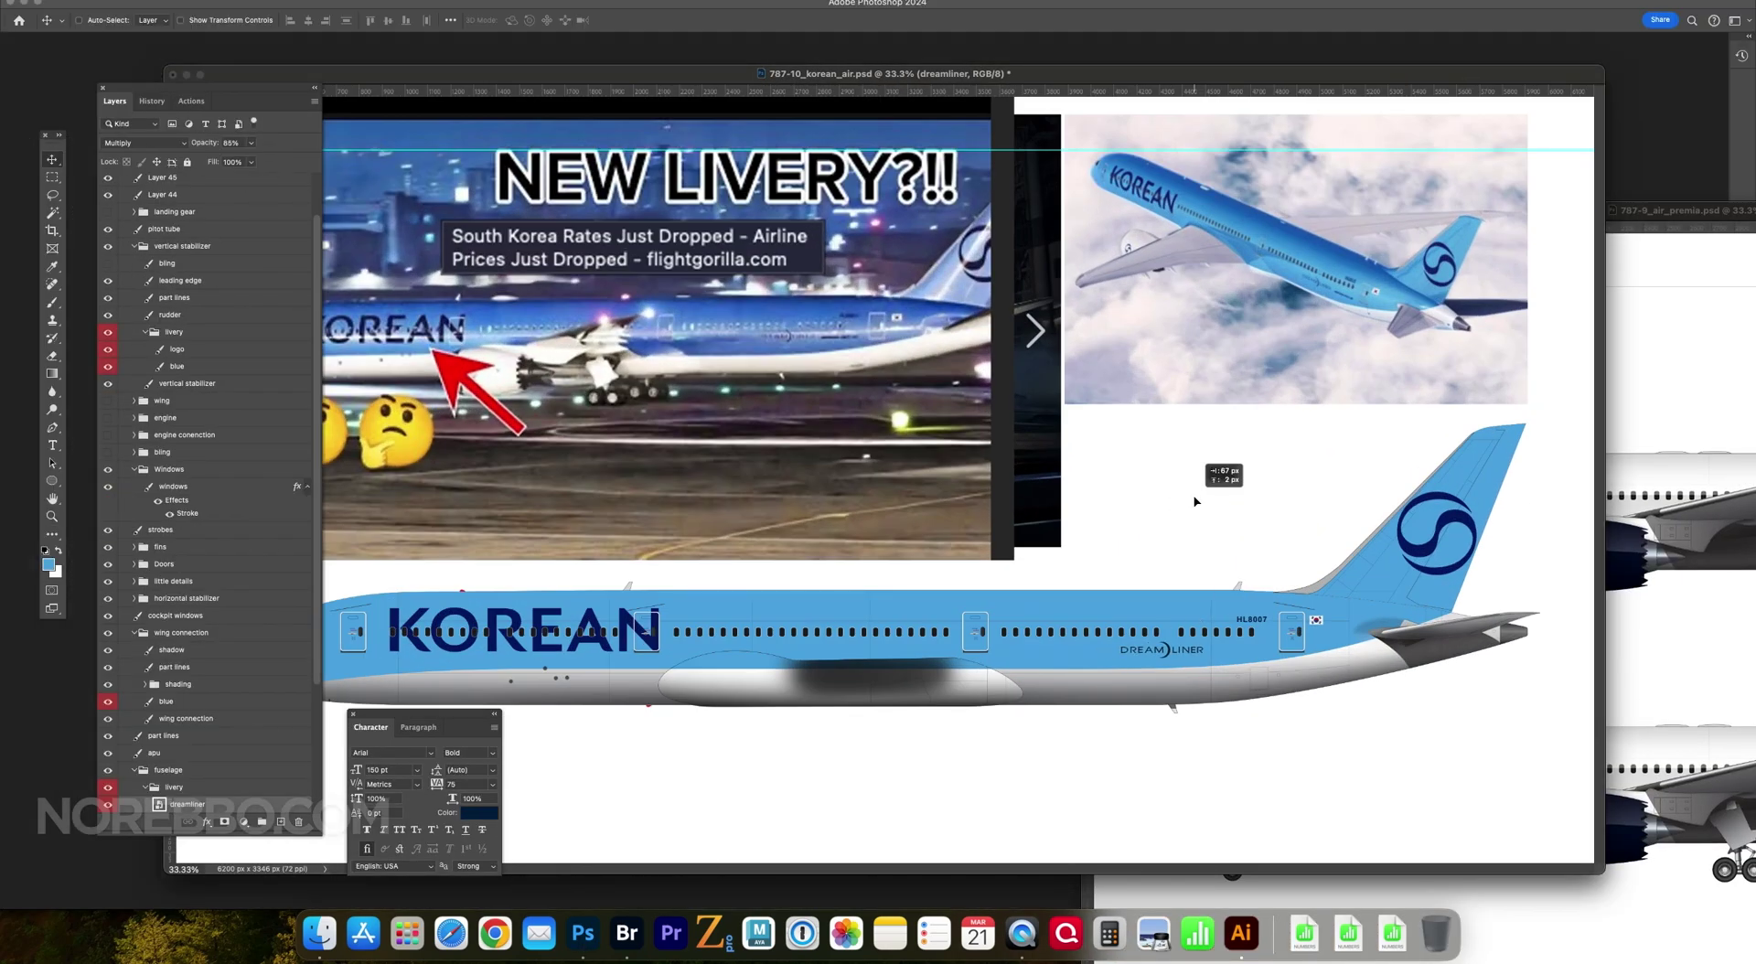
{"action": "left_click", "coordinate": [1646, 549]}
{"action": "right_click", "coordinate": [1614, 578]}
{"action": "left_click", "coordinate": [1636, 604]}
{"action": "left_click_drag", "start_coordinate": [1625, 622], "coordinate": [1258, 592]}
- Edit the type lettering to read BOEING 787-10 and select the dreamliner layer
{"action": "scroll", "coordinate": [1307, 627], "scroll_direction": "up", "scroll_amount": 10}
{"action": "double_click", "coordinate": [941, 779]}
{"action": "type", "text": "10"}
{"action": "key", "text": "Escape"}
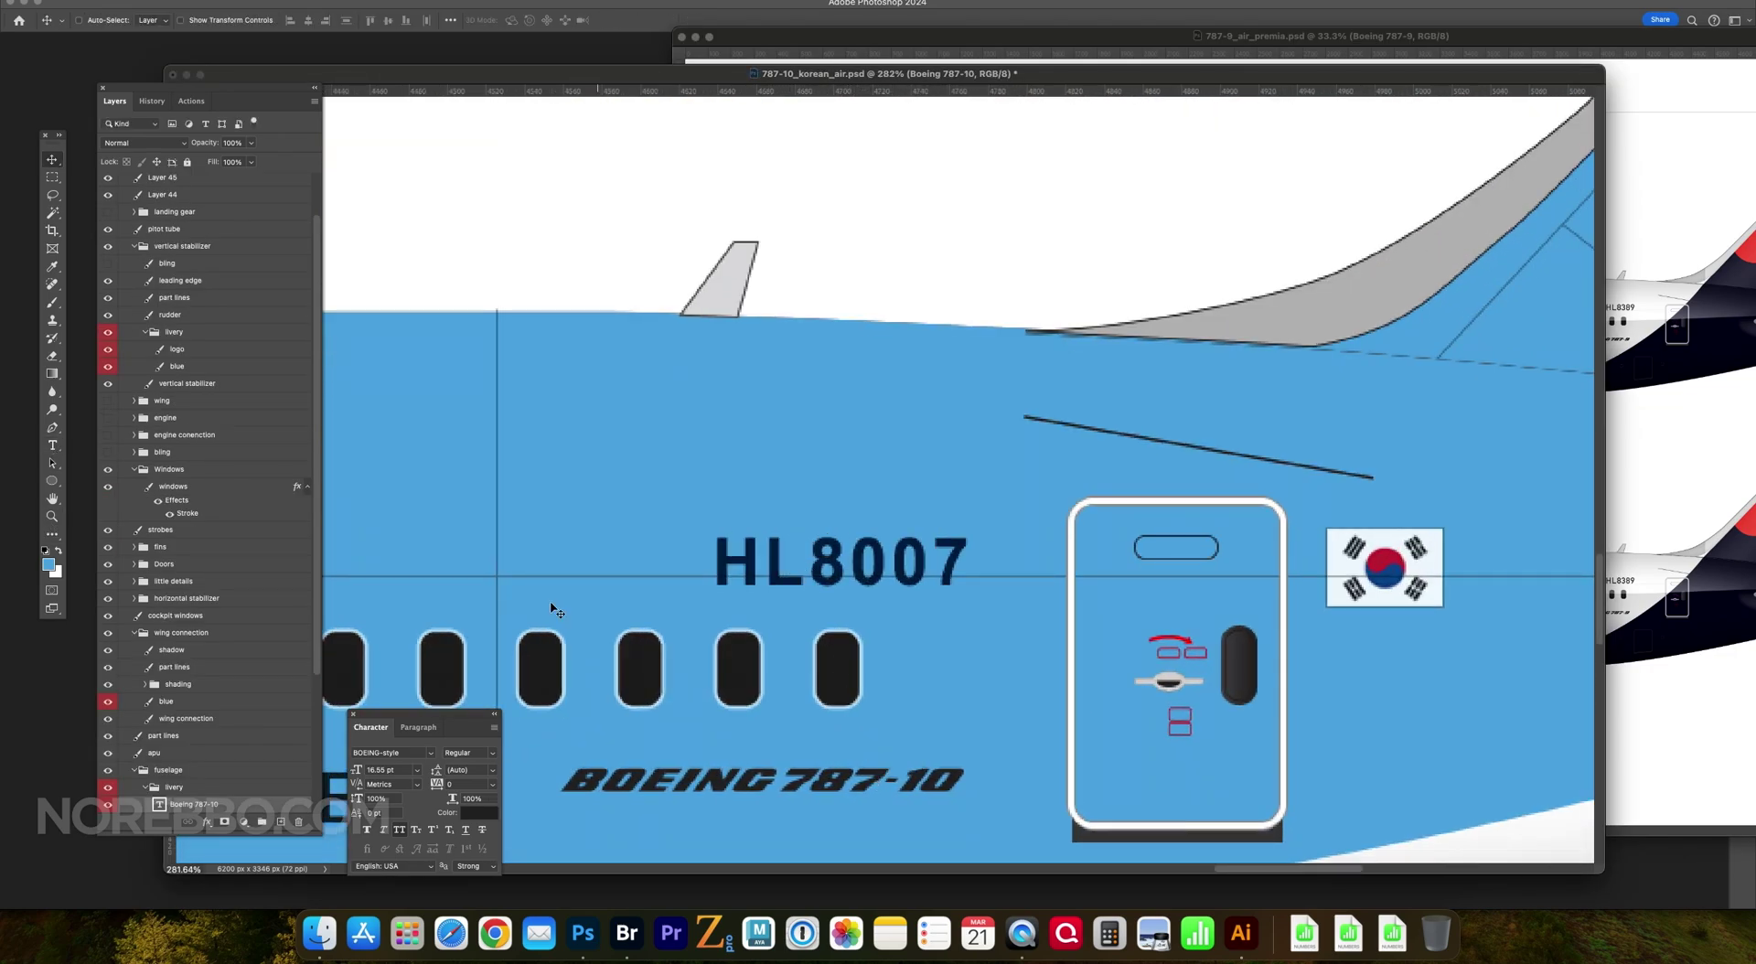
{"action": "scroll", "coordinate": [1253, 631], "scroll_direction": "down", "scroll_amount": 10}
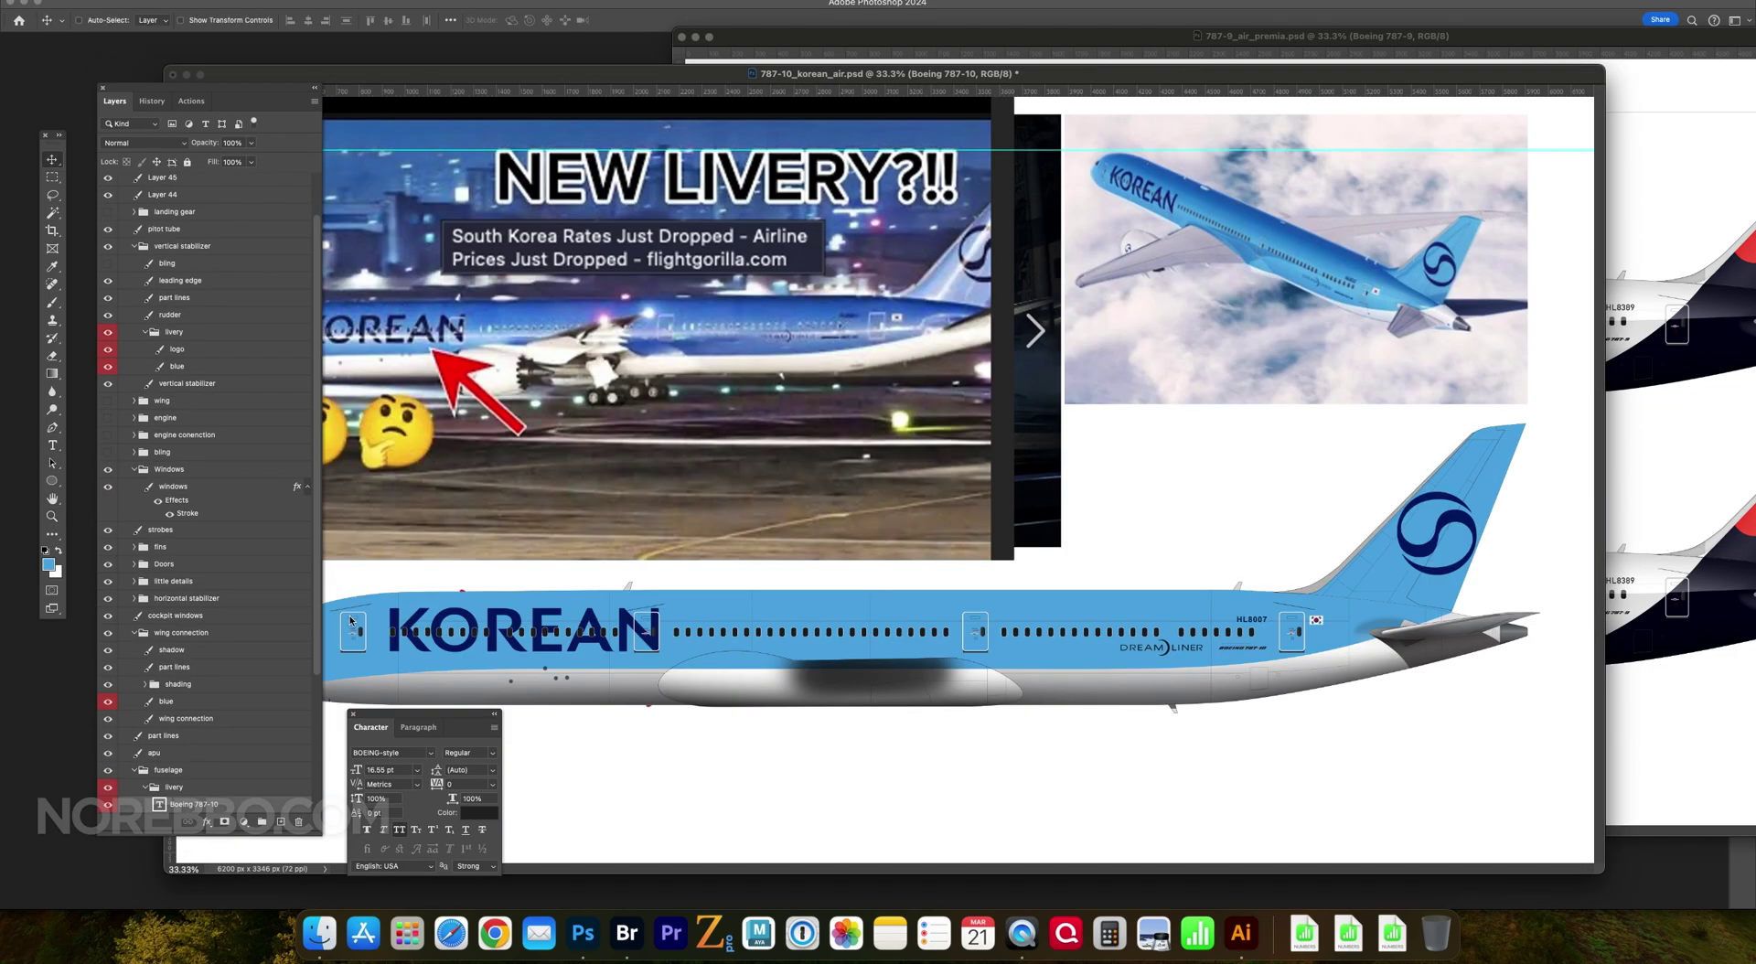
{"action": "right_click", "coordinate": [315, 612]}
{"action": "left_click", "coordinate": [265, 708]}
- Select the HL8007 registration layer and check its text colour
{"action": "left_click", "coordinate": [1164, 643], "text": "super"}
{"action": "key", "text": "z"}
{"action": "left_click", "coordinate": [812, 552], "text": "alt"}
{"action": "key", "text": "ctrl+Tab"}
{"action": "key", "text": "ctrl+Tab"}
{"action": "key", "text": "v"}
- Paste a reference screenshot as a new layer above the bling layer
{"action": "scroll", "coordinate": [210, 366], "scroll_direction": "up", "scroll_amount": 3}
{"action": "left_click_drag", "start_coordinate": [107, 422], "coordinate": [107, 455]}
{"action": "left_click", "coordinate": [183, 472]}
{"action": "key", "text": "ctrl+v"}
- Paste the Korean Air logo onto the engine nacelle and nudge it into place
{"action": "right_click", "coordinate": [777, 645]}
{"action": "left_click", "coordinate": [809, 660]}
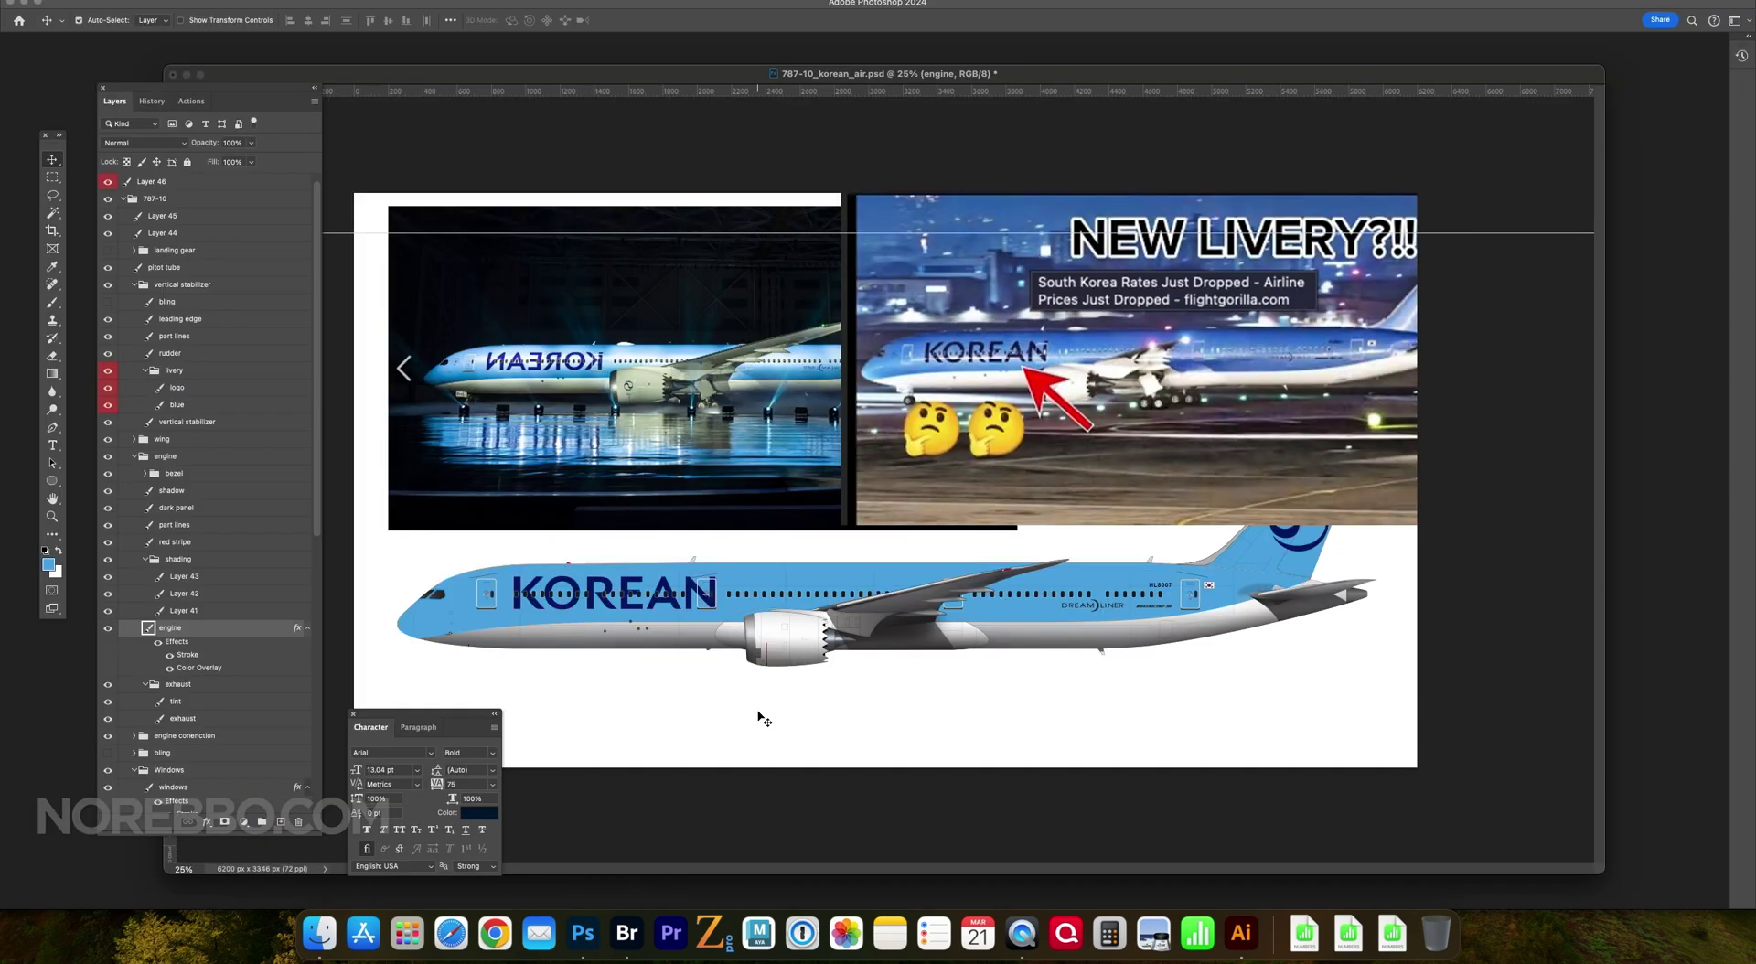
{"action": "key", "text": "cmd+v"}
{"action": "key", "text": "Return"}
{"action": "key", "text": "z"}
{"action": "scroll", "coordinate": [801, 552], "scroll_direction": "up", "scroll_amount": 3}
{"action": "key", "text": "v"}
{"action": "left_click_drag", "start_coordinate": [725, 467], "coordinate": [730, 471]}
- Move the NEW LIVERY screenshot left over the hangar photo and select the fuselage blue layer
{"action": "left_click", "coordinate": [784, 712], "text": "super"}
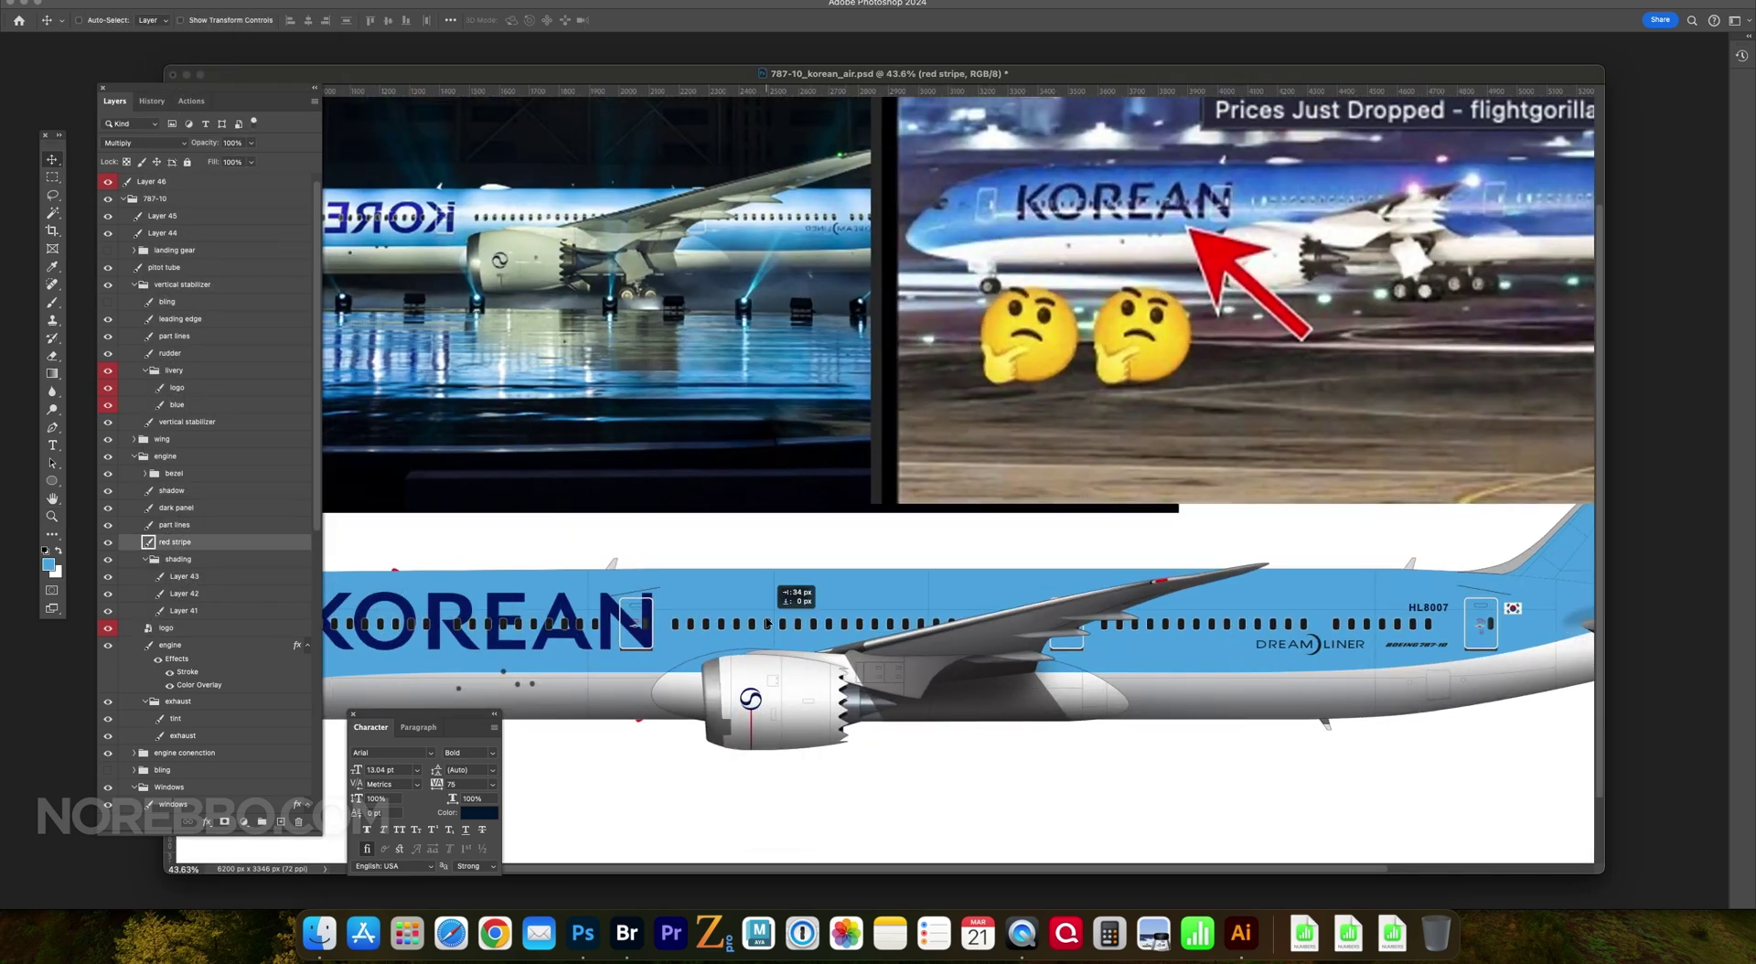
{"action": "key", "text": "m"}
{"action": "left_click_drag", "start_coordinate": [703, 641], "coordinate": [784, 715]}
{"action": "key", "text": "super+minus"}
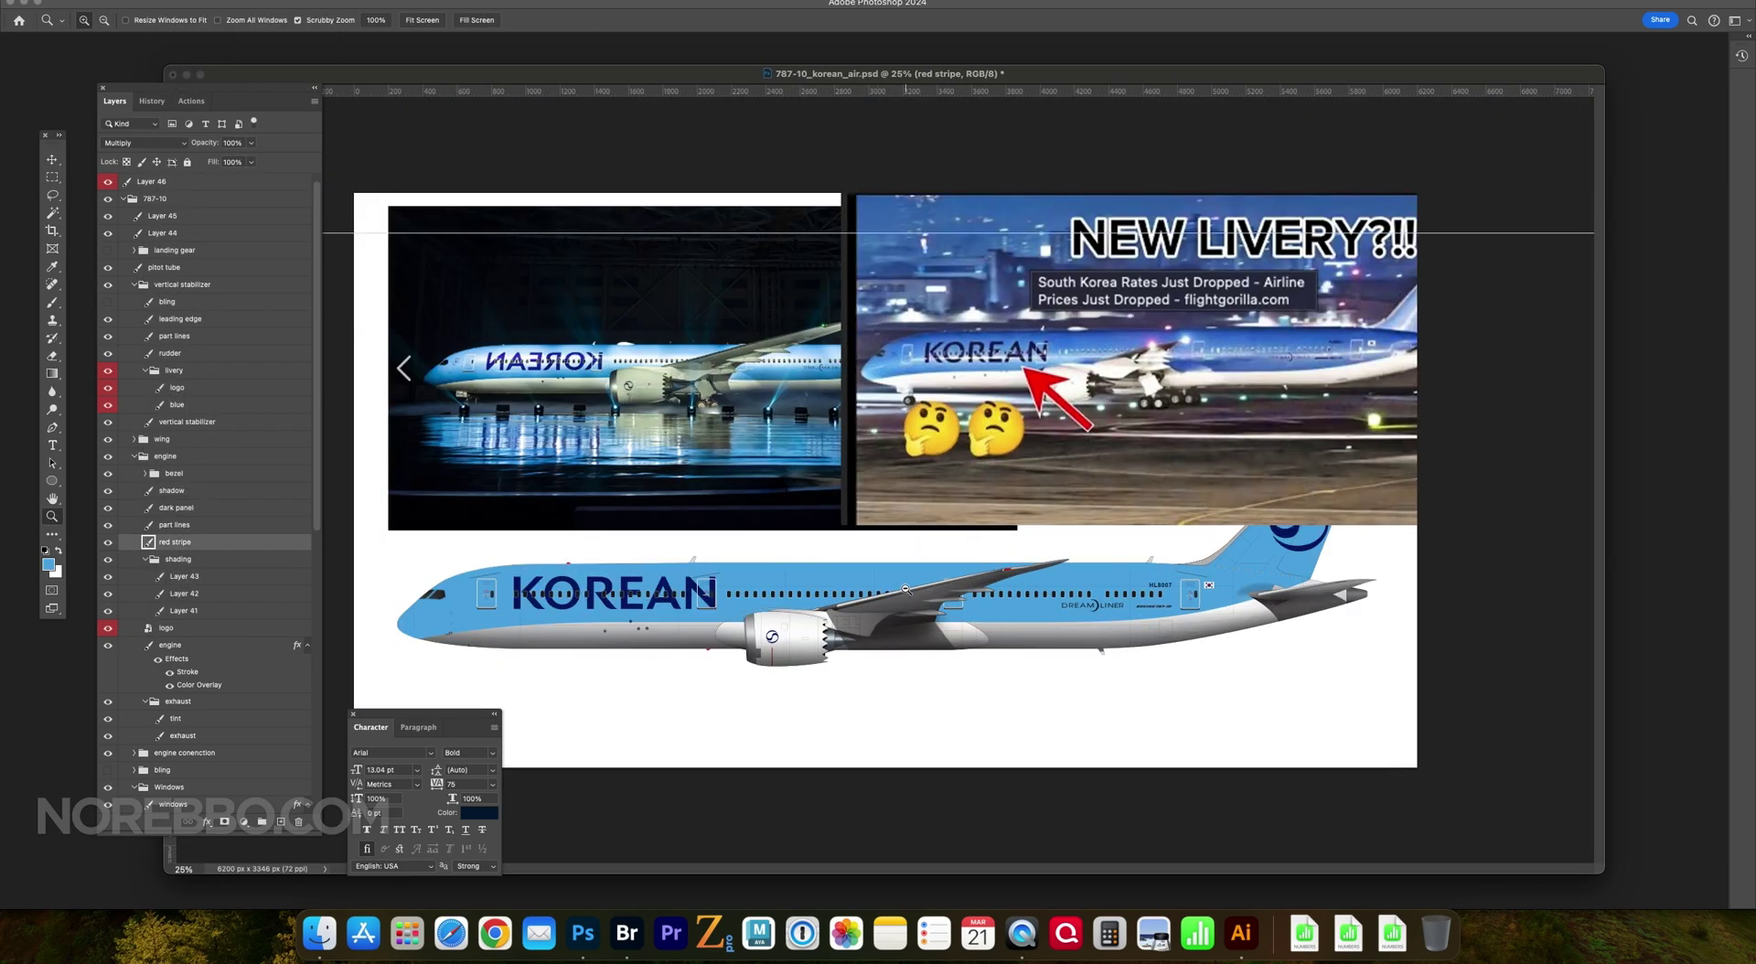
{"action": "key", "text": "v"}
{"action": "left_click_drag", "start_coordinate": [1235, 614], "coordinate": [750, 615]}
{"action": "right_click", "coordinate": [758, 619]}
{"action": "left_click", "coordinate": [762, 604]}
{"action": "scroll", "coordinate": [241, 766], "scroll_direction": "down", "scroll_amount": 5}
- Paint a soft light-blue stroke along the fuselage on the sheen layer
{"action": "left_click", "coordinate": [183, 804]}
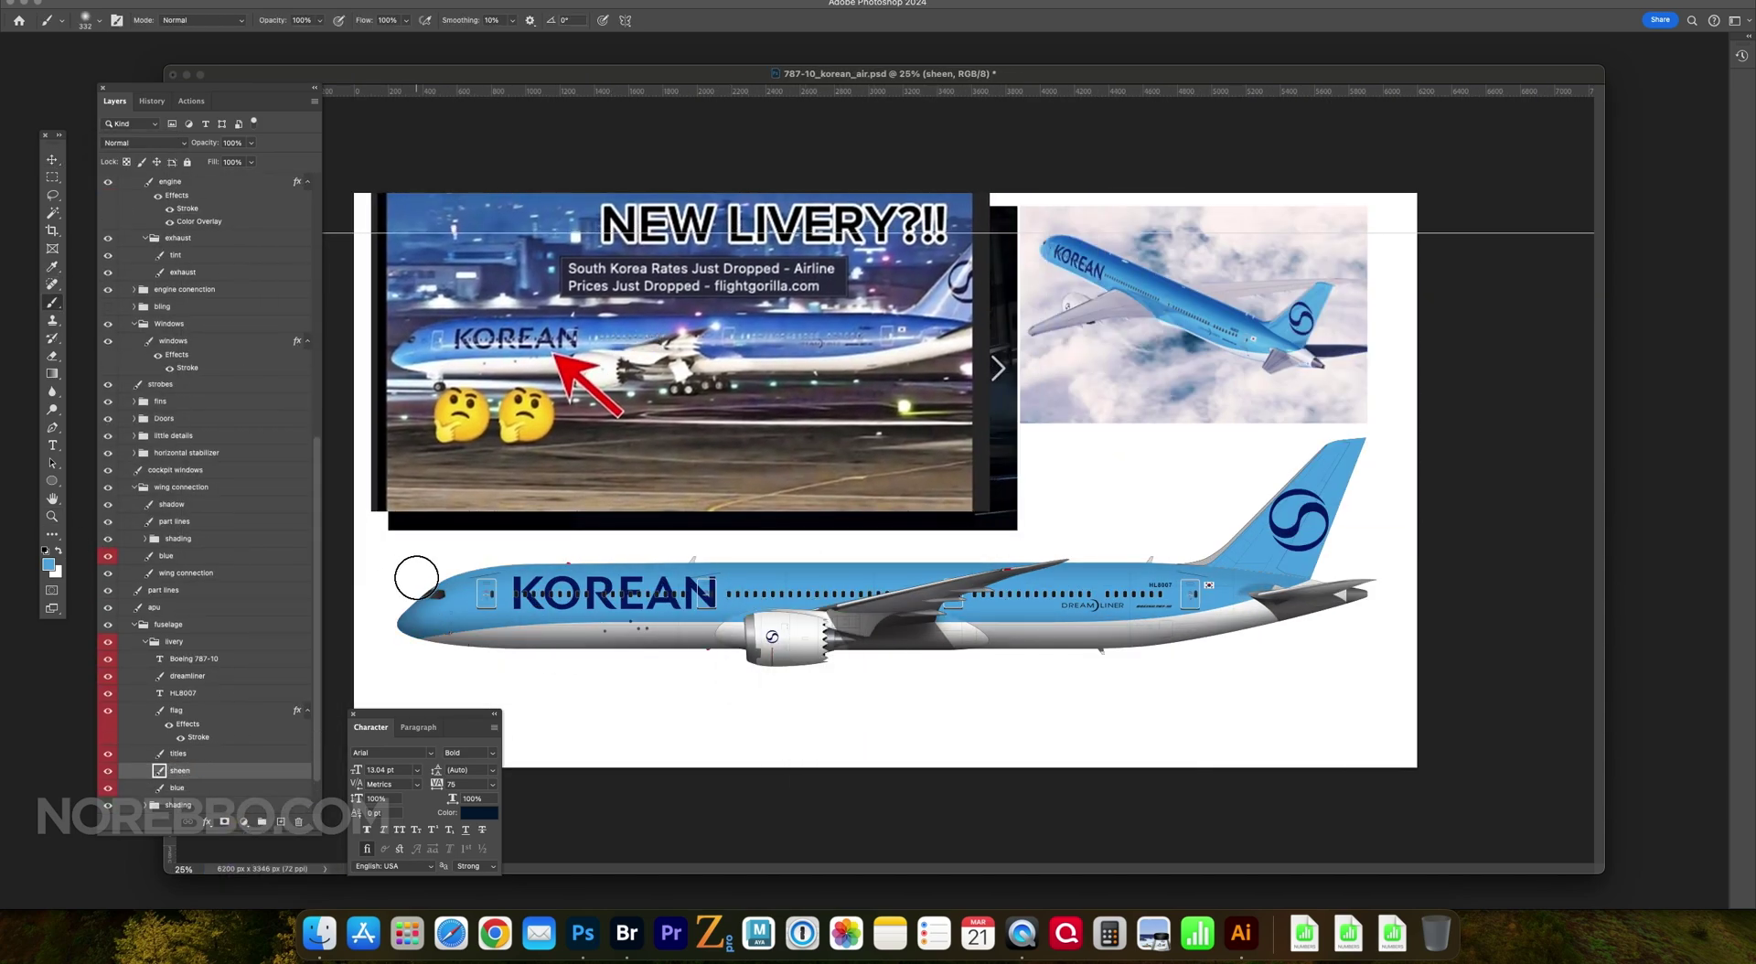
{"action": "left_click", "coordinate": [479, 812]}
{"action": "left_click", "coordinate": [849, 631]}
{"action": "key", "text": "Return"}
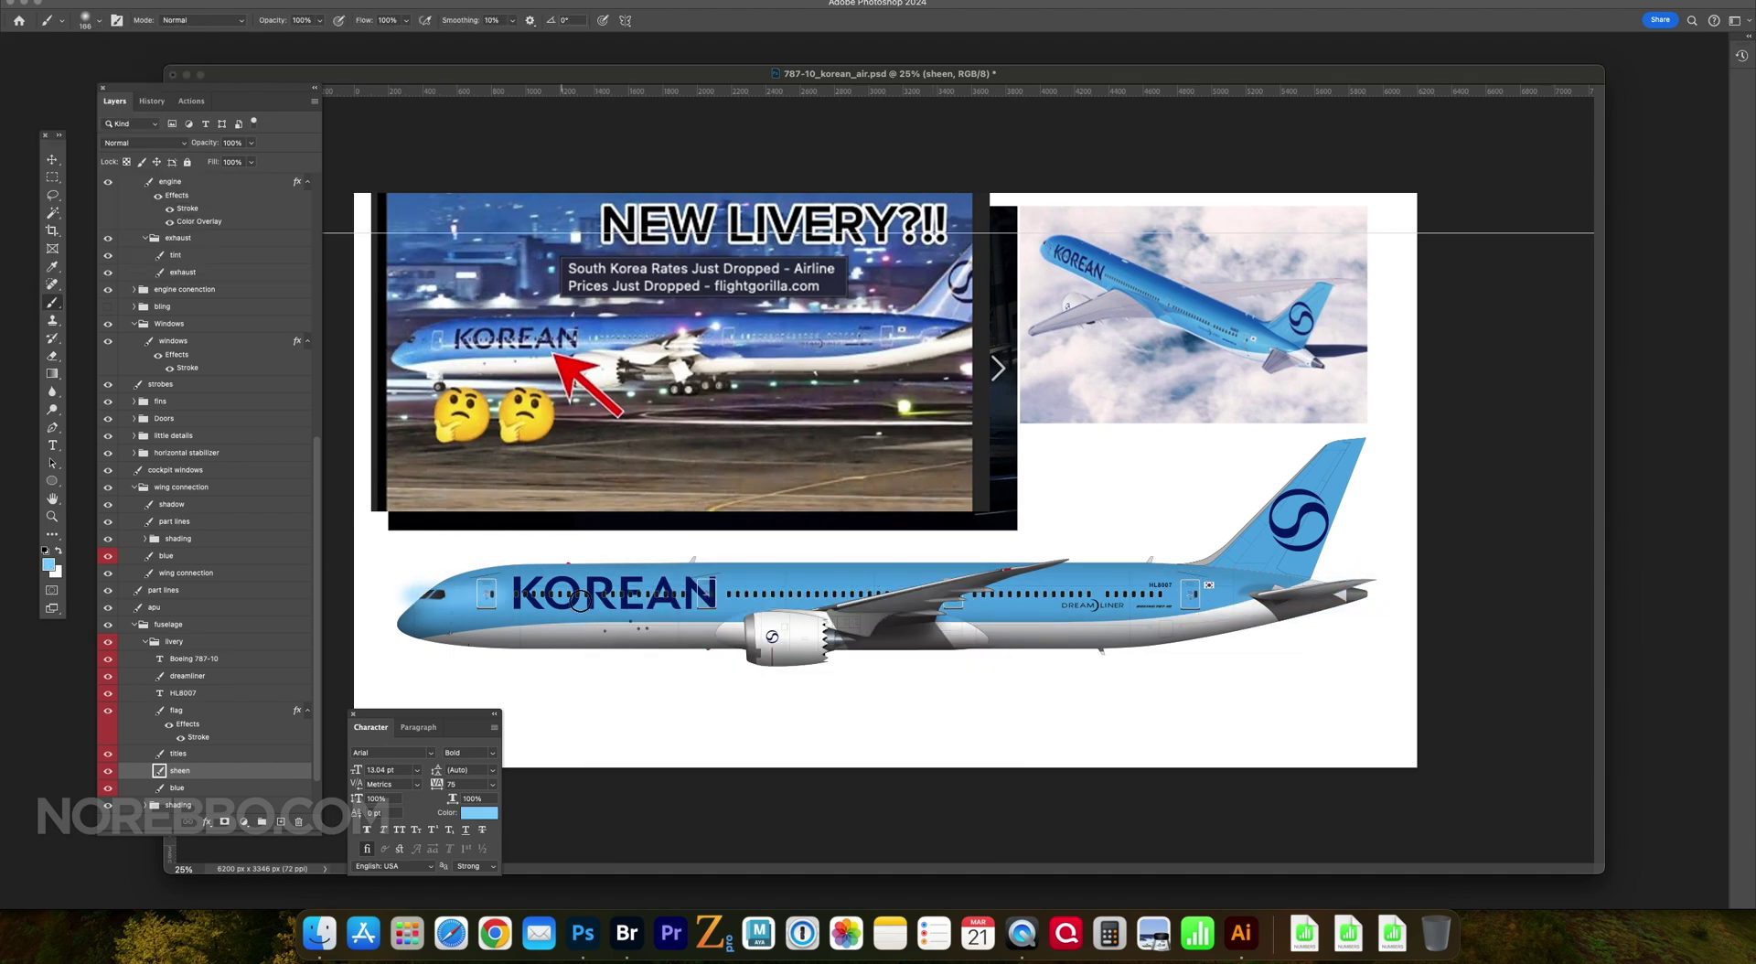
{"action": "left_click_drag", "start_coordinate": [863, 601], "coordinate": [1417, 597]}
- Erase the sheen spilling past the tail with a 1000 px soft eraser
{"action": "left_click", "coordinate": [52, 355]}
{"action": "left_click", "coordinate": [91, 20]}
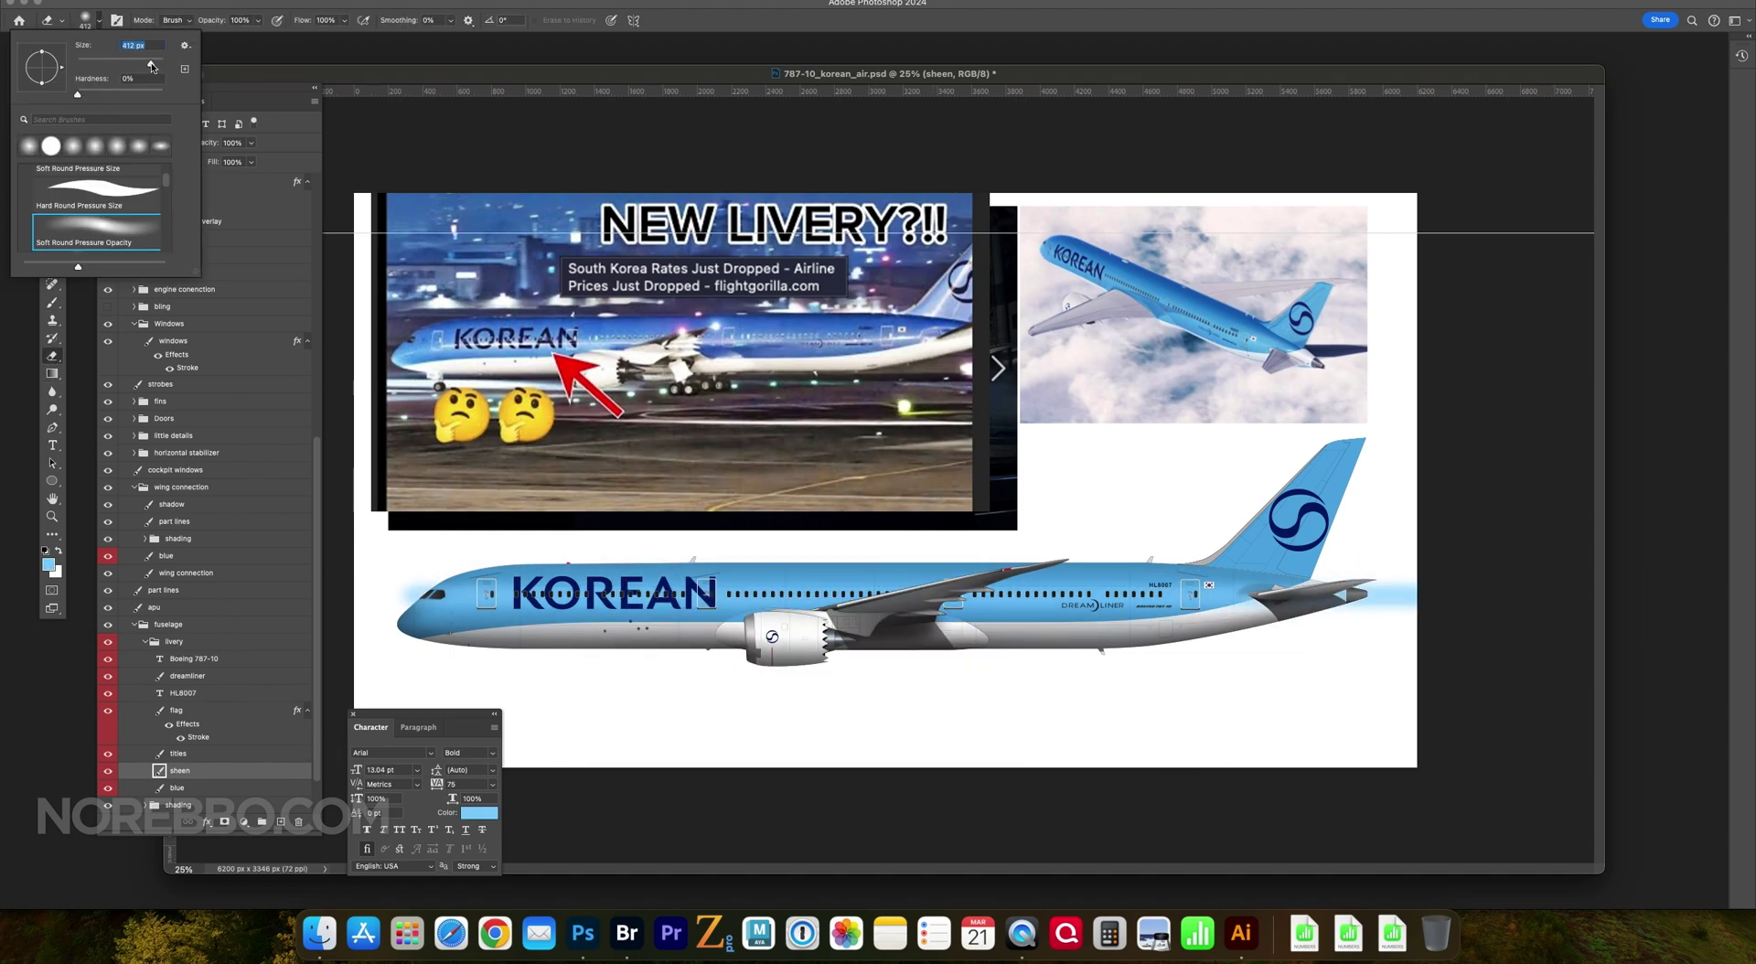
{"action": "type", "text": "700"}
{"action": "key", "text": "Return"}
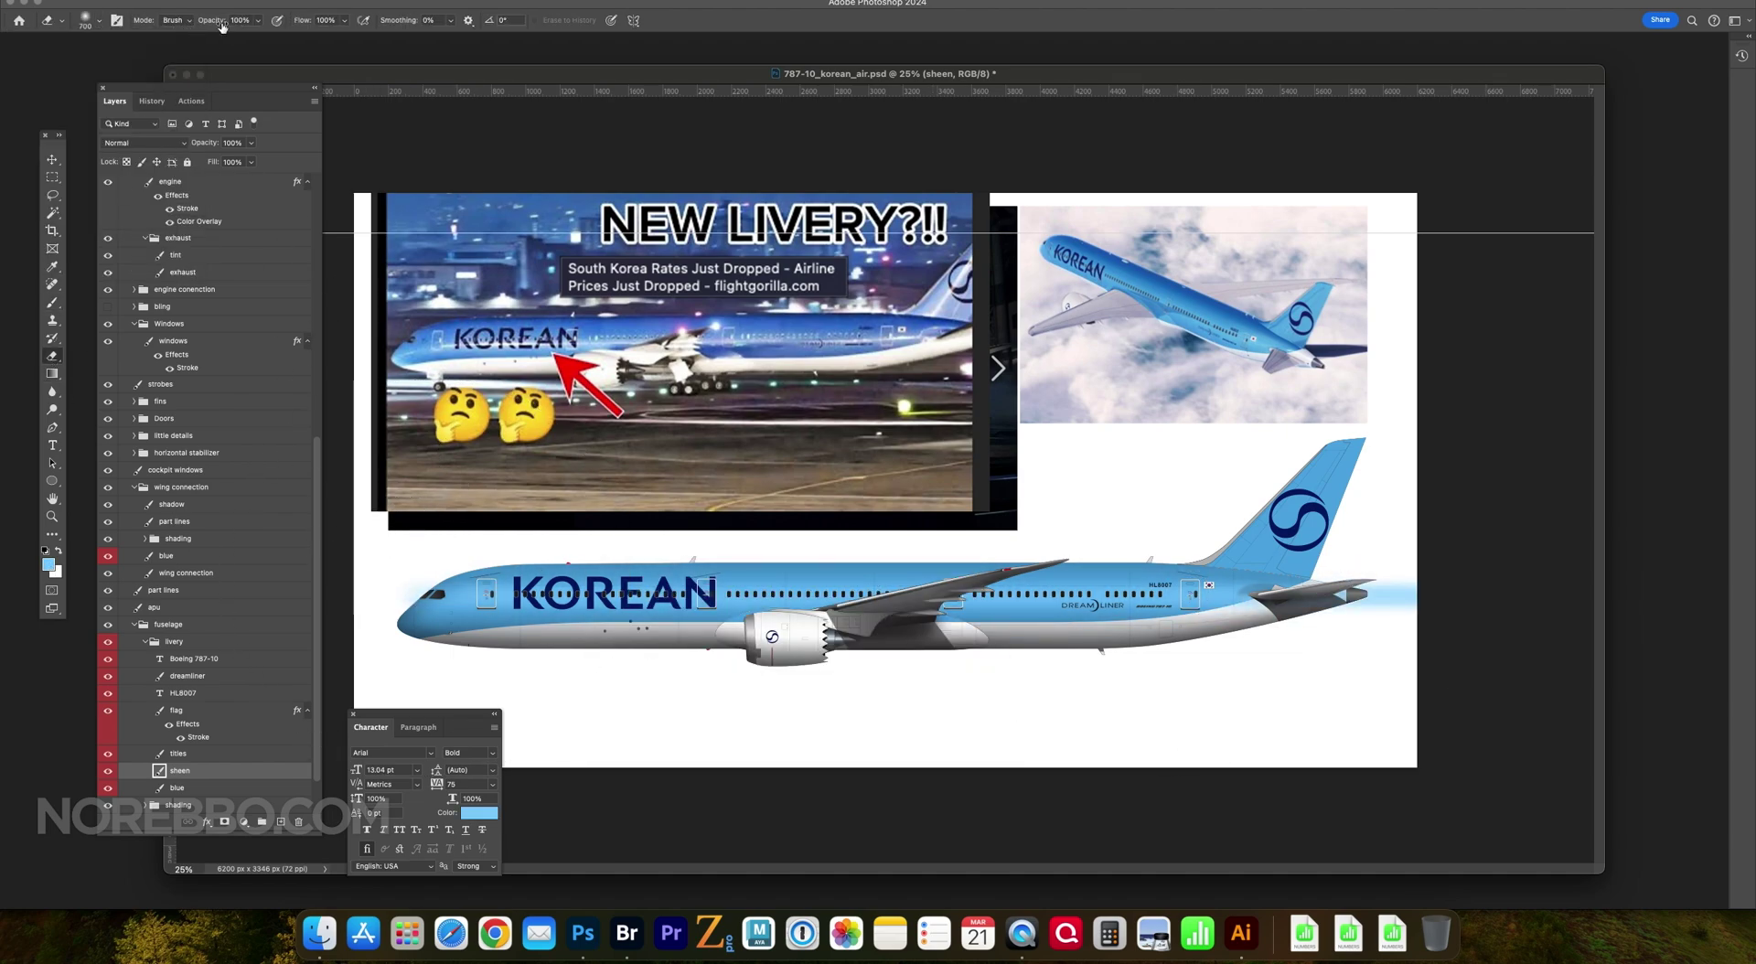
{"action": "left_click", "coordinate": [91, 20]}
{"action": "type", "text": "1000"}
{"action": "key", "text": "Return"}
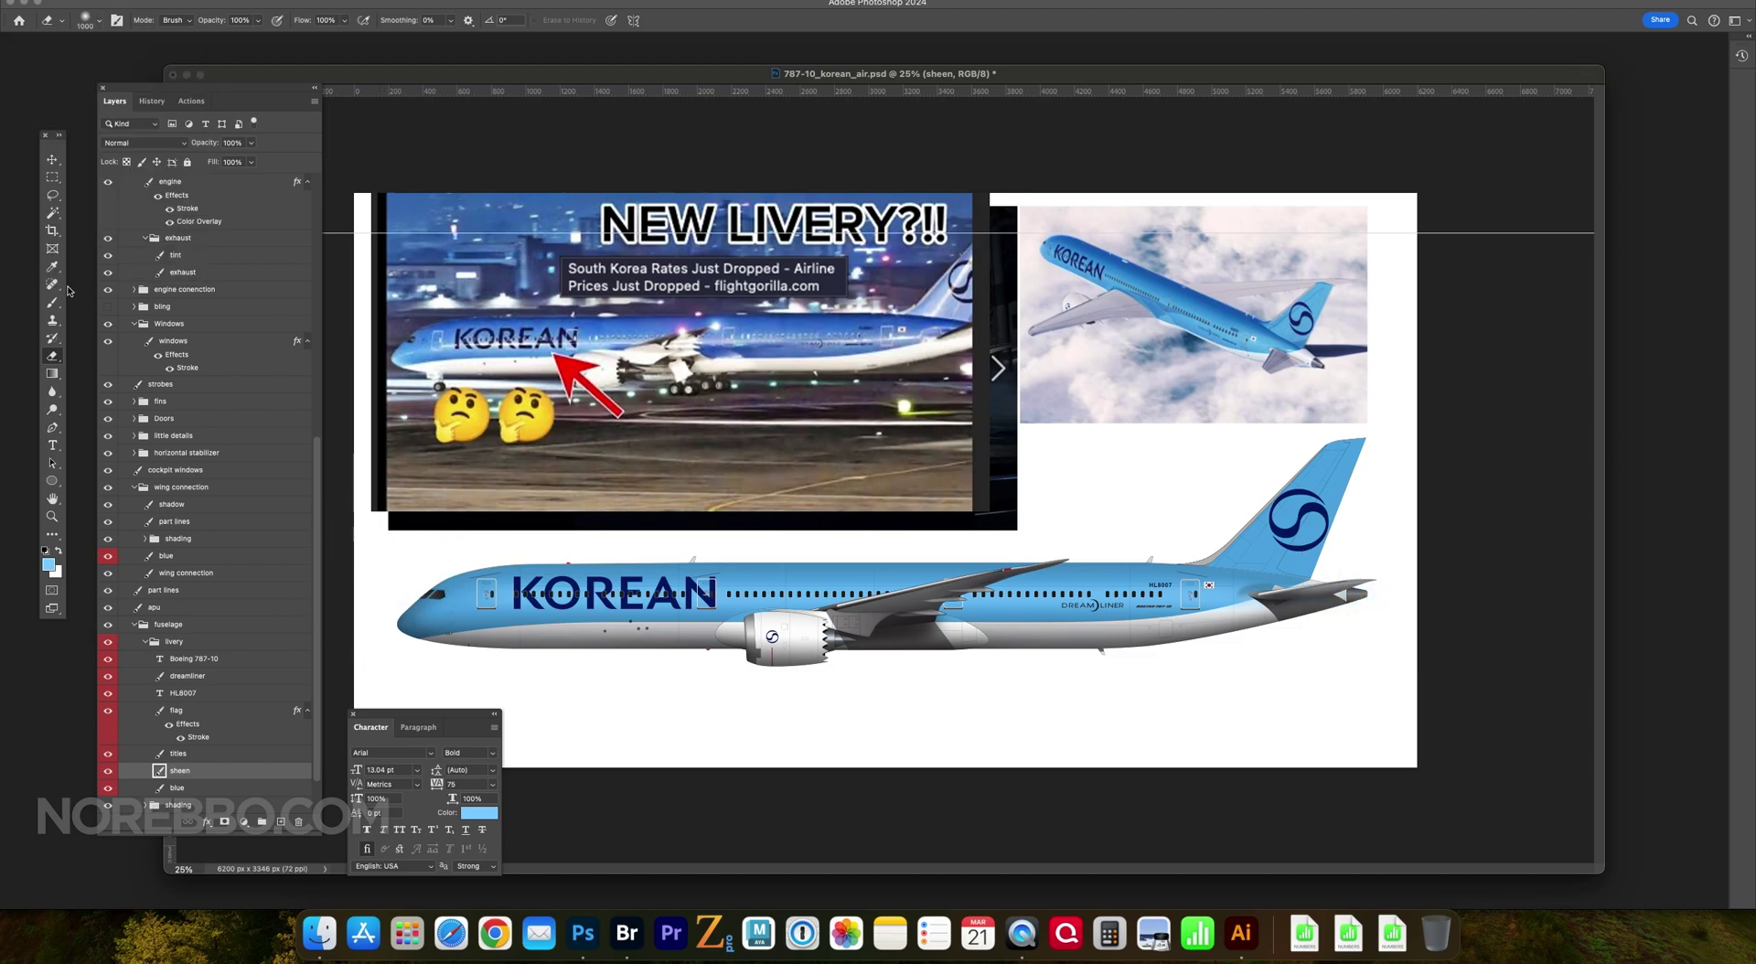
{"action": "scroll", "coordinate": [307, 627], "scroll_direction": "down", "scroll_amount": 2}
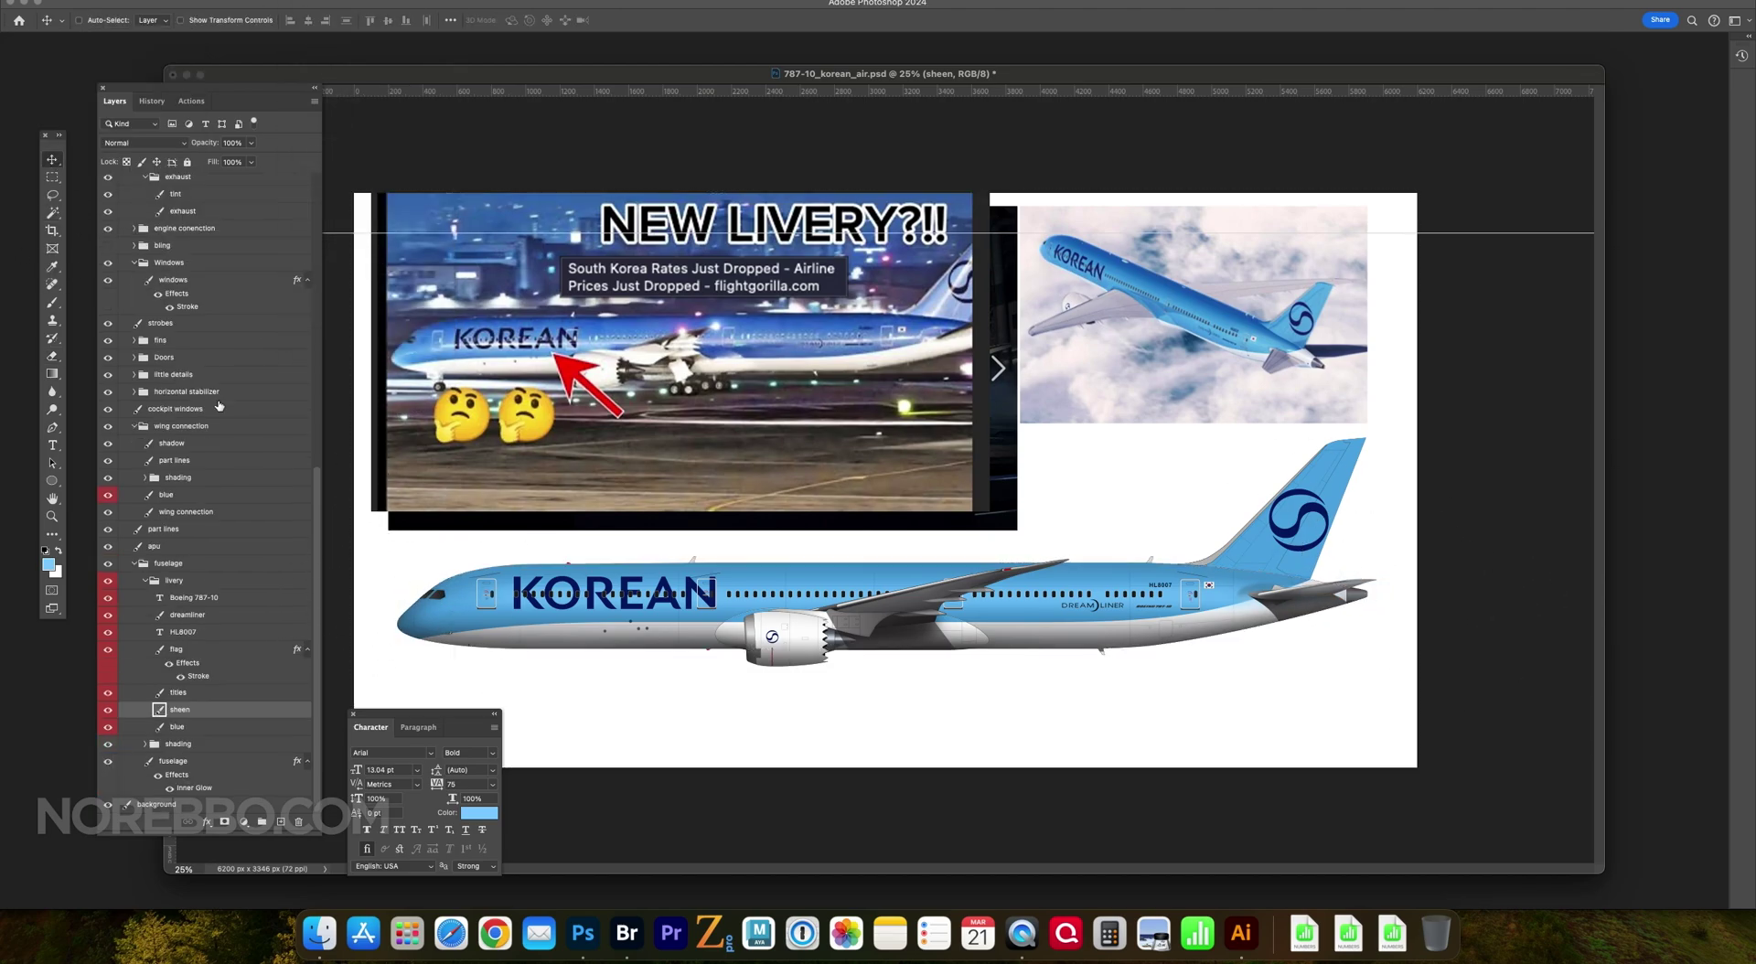
- Create a group named 'bling' above the engine's shading layer
{"action": "key", "text": "v"}
{"action": "left_click", "coordinate": [828, 645], "text": "super"}
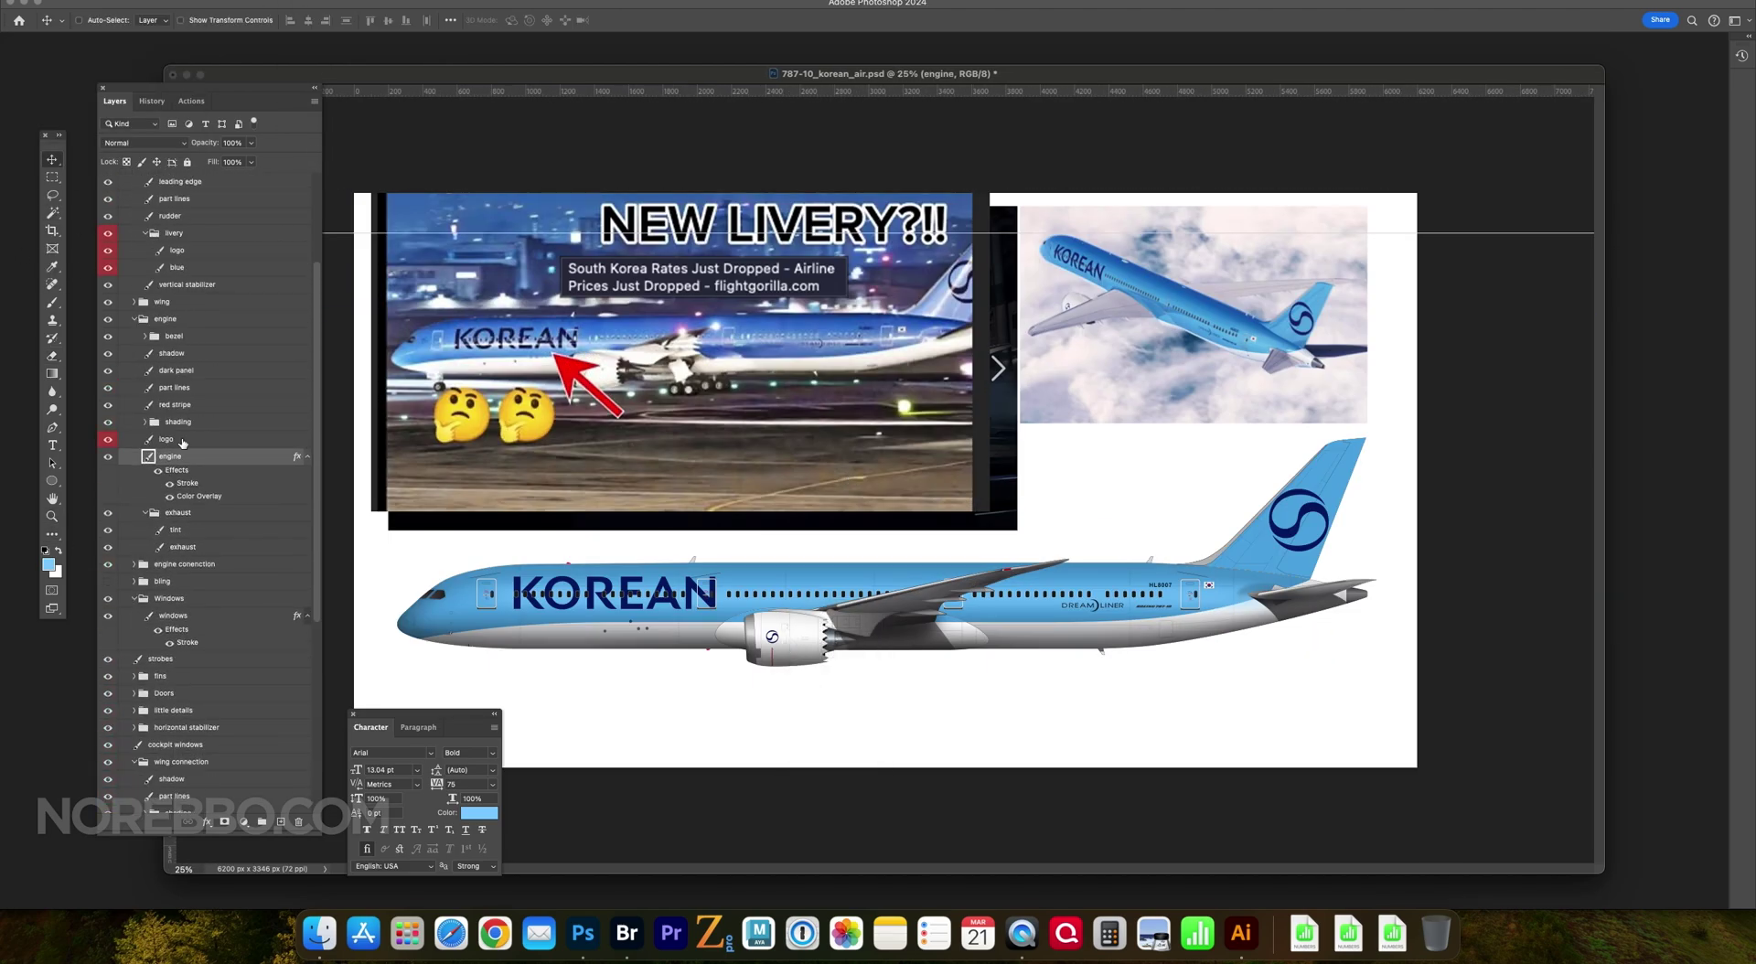
{"action": "key", "text": "super+g"}
{"action": "double_click", "coordinate": [173, 421]}
{"action": "type", "text": "bling"}
- In an elliptical selection below the engine, add a dark gradient layer and a 'light' layer
{"action": "mouse_move", "coordinate": [490, 640]}
{"action": "left_mouse_down"}
{"action": "mouse_move", "coordinate": [933, 667]}
{"action": "mouse_move", "coordinate": [1016, 715]}
{"action": "left_mouse_up"}
{"action": "key", "text": "shift+alt+super+n"}
{"action": "key", "text": "g"}
{"action": "left_click_drag", "start_coordinate": [781, 590], "coordinate": [790, 679]}
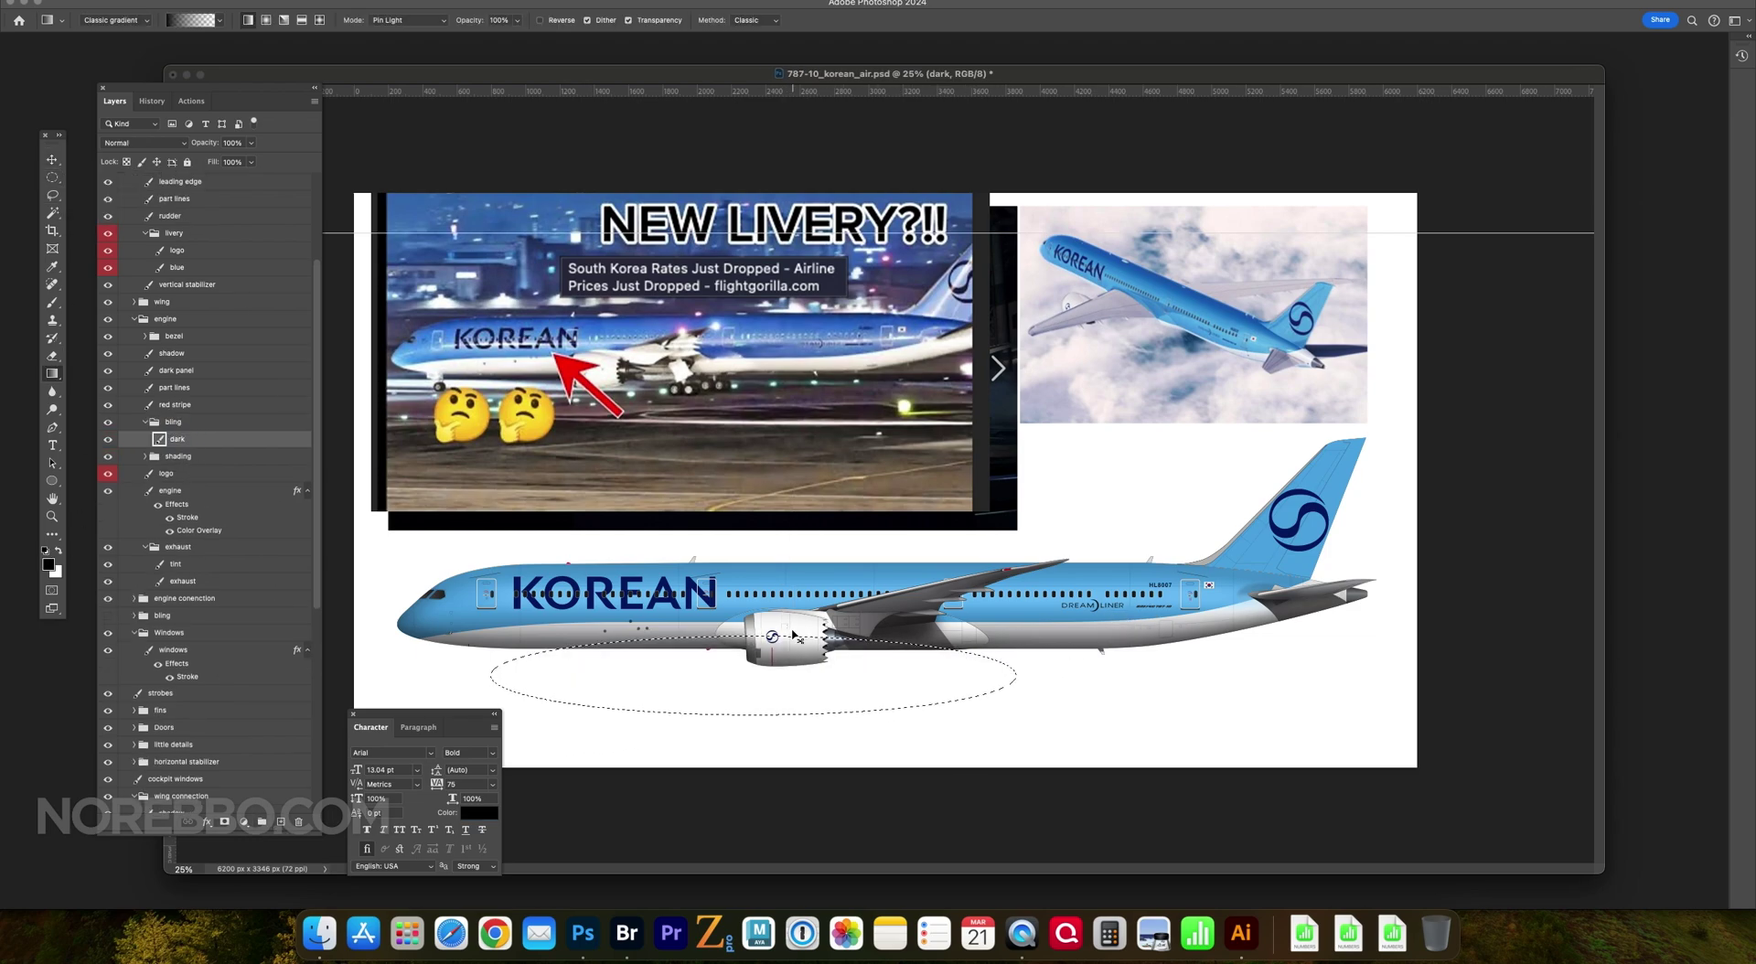
{"action": "key", "text": "shift+alt+super+n"}
{"action": "double_click", "coordinate": [182, 439]}
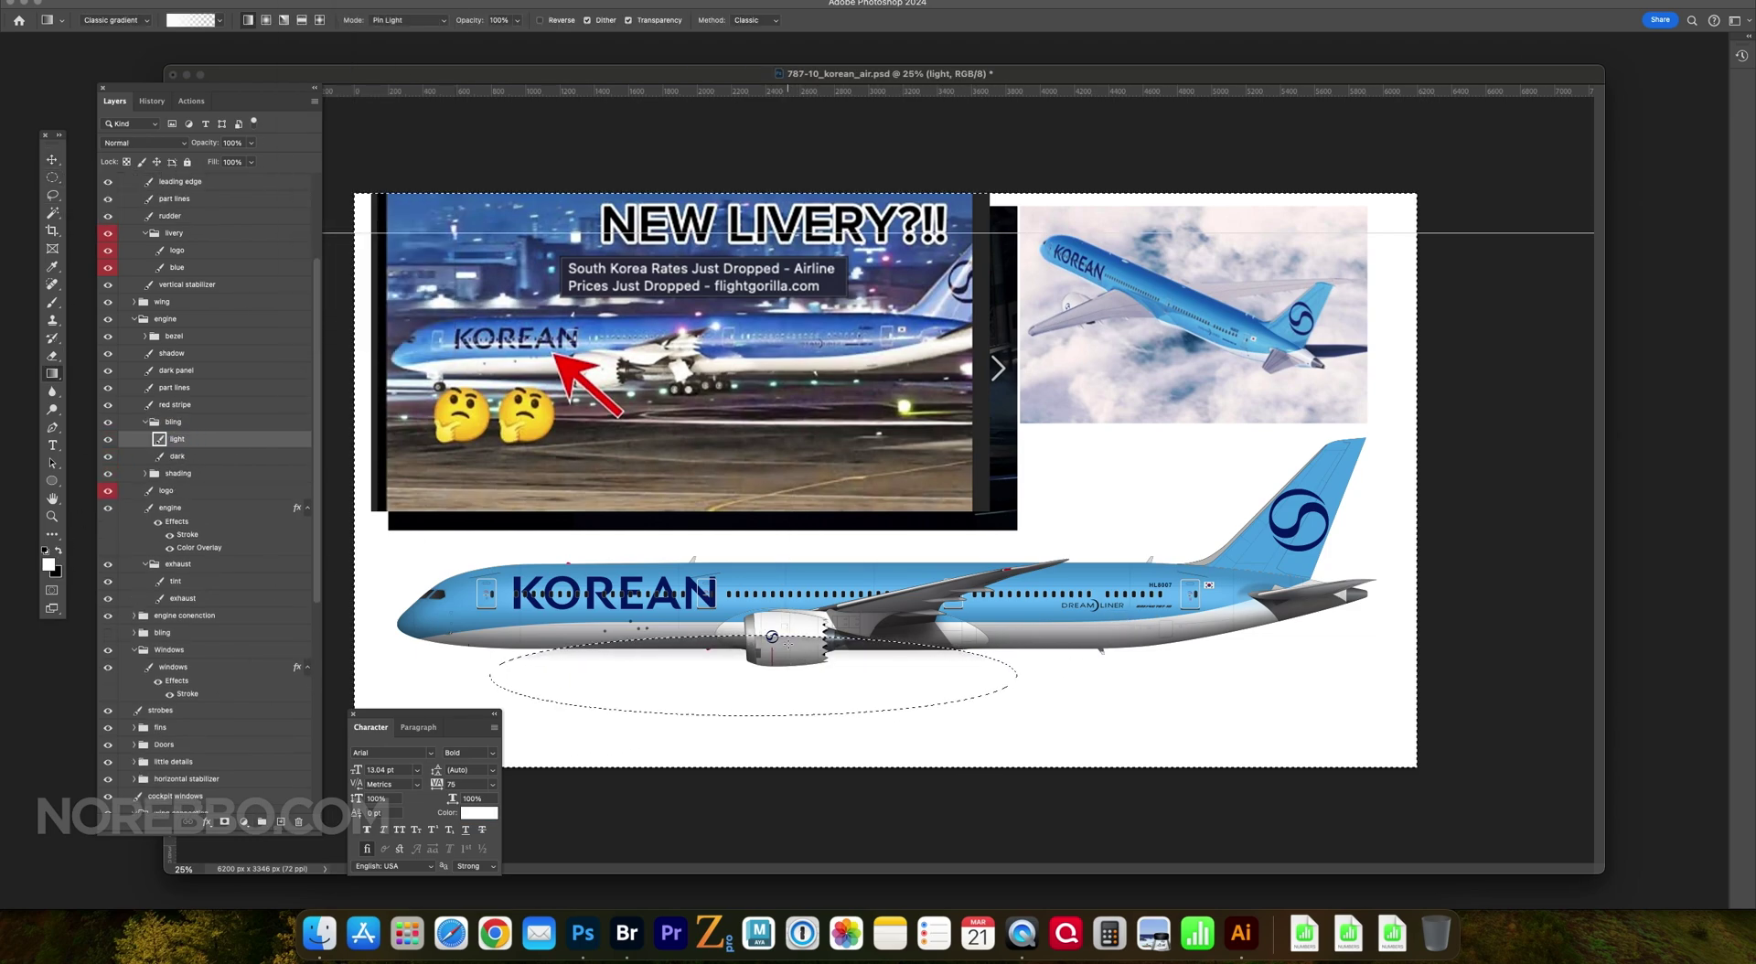
{"action": "key", "text": "super+d"}
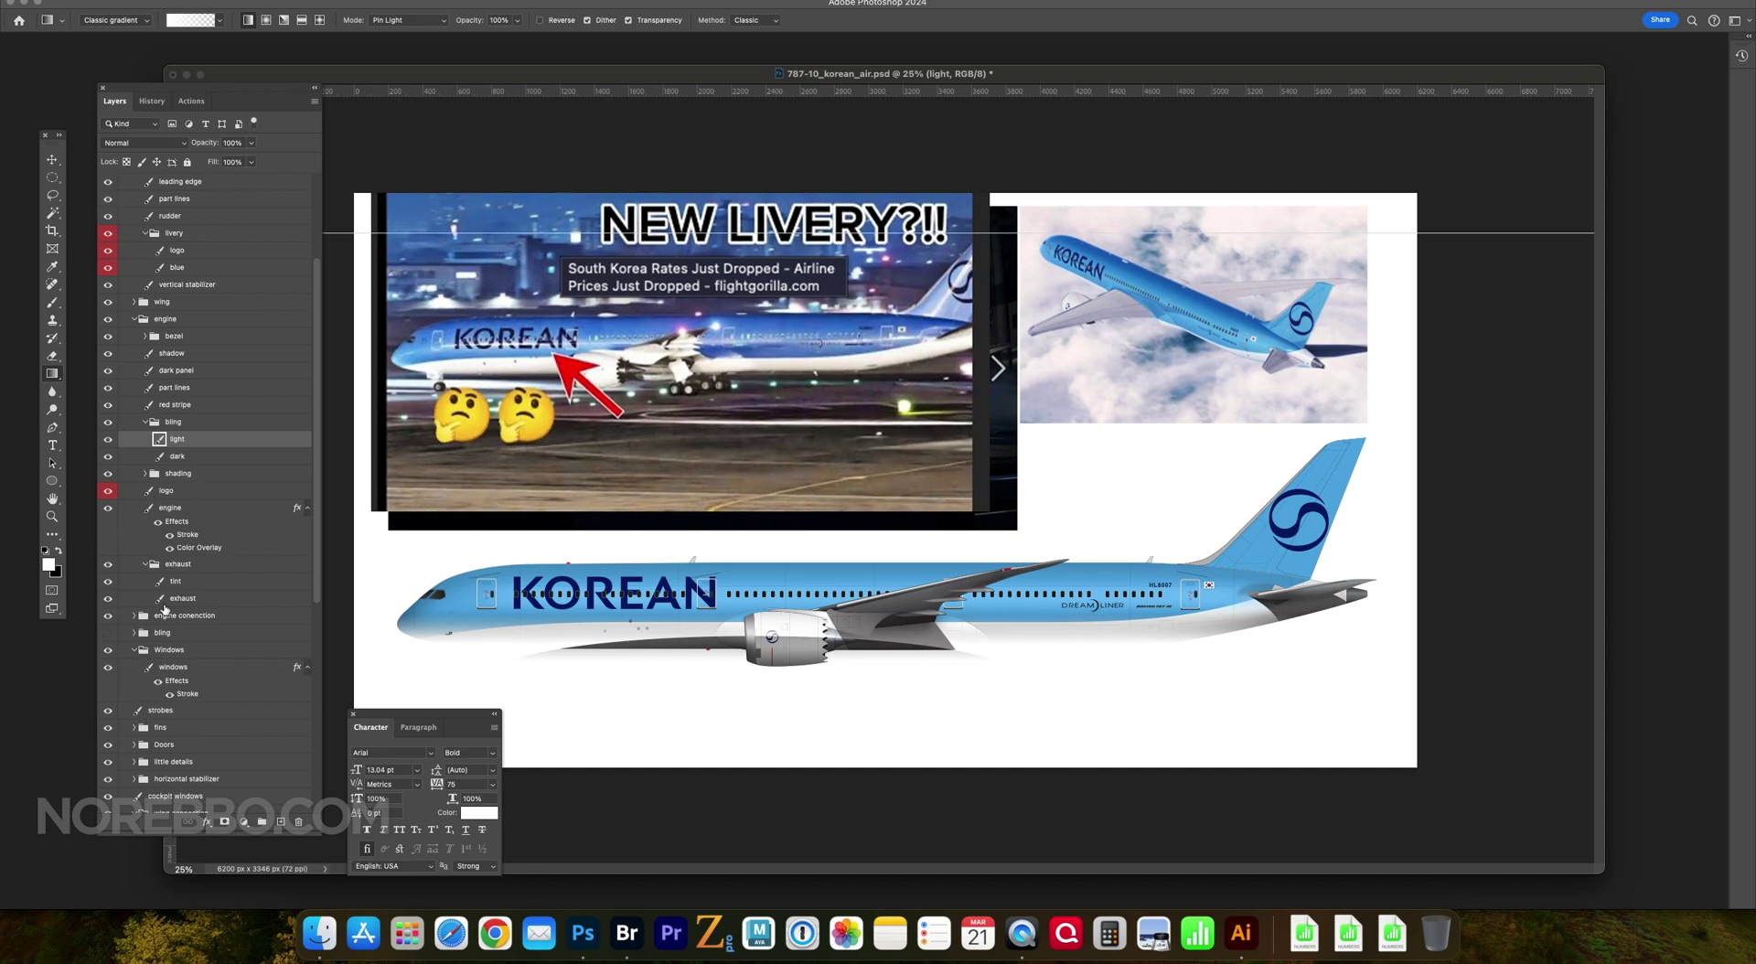
- Lower the light gradient layer's opacity and preview the engine shading
{"action": "left_click", "coordinate": [149, 508], "text": "super"}
{"action": "left_click", "coordinate": [220, 457]}
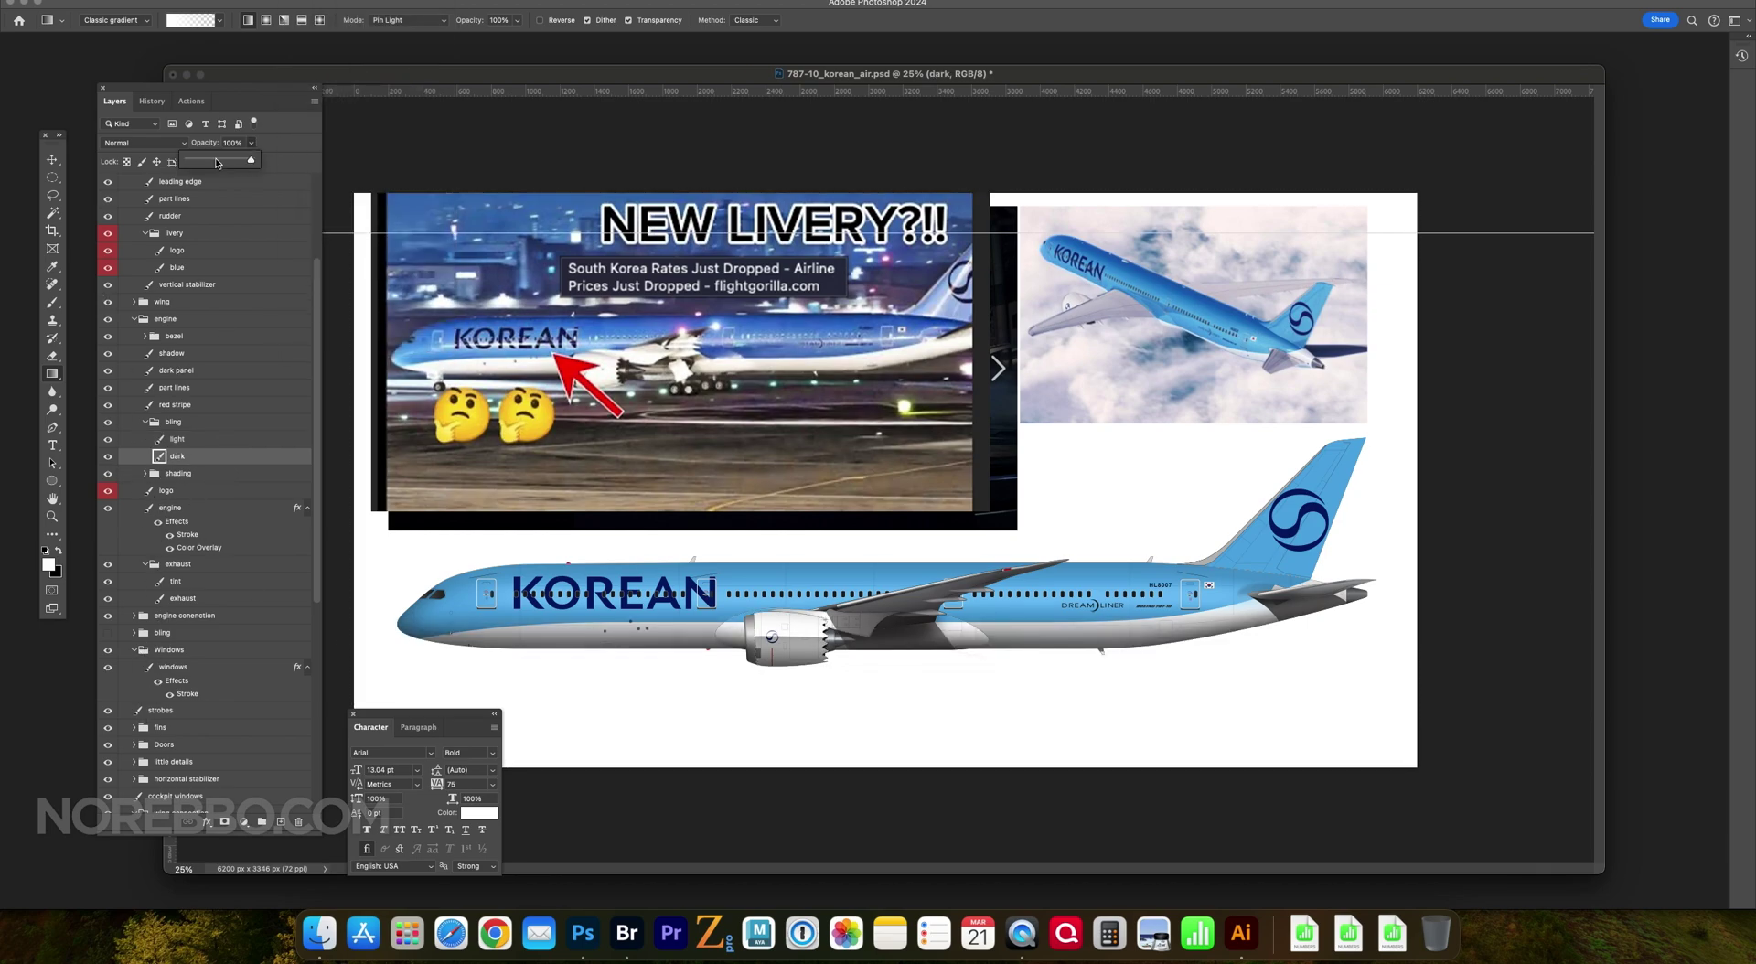
{"action": "key", "text": "alt+bracketright"}
{"action": "left_click_drag", "start_coordinate": [252, 161], "coordinate": [224, 163]}
{"action": "key", "text": "alt+bracketleft"}
{"action": "key", "text": "z"}
- In Illustrator, pen-trace a closed, unfilled outline along the lower fuselage from nose to tail
{"action": "left_click", "coordinate": [1249, 919]}
{"action": "key", "text": "p"}
{"action": "right_click", "coordinate": [361, 474]}
{"action": "key", "text": "Escape"}
{"action": "left_click", "coordinate": [427, 558]}
{"action": "left_click", "coordinate": [1409, 524]}
{"action": "left_click", "coordinate": [1361, 582]}
{"action": "left_click", "coordinate": [888, 668]}
{"action": "left_click", "coordinate": [435, 606]}
{"action": "left_click", "coordinate": [427, 558]}
{"action": "key", "text": "slash"}
- Reshape the fuselage outline's bottom and right points and give it a black fill
{"action": "key", "text": "a"}
{"action": "left_click", "coordinate": [400, 563]}
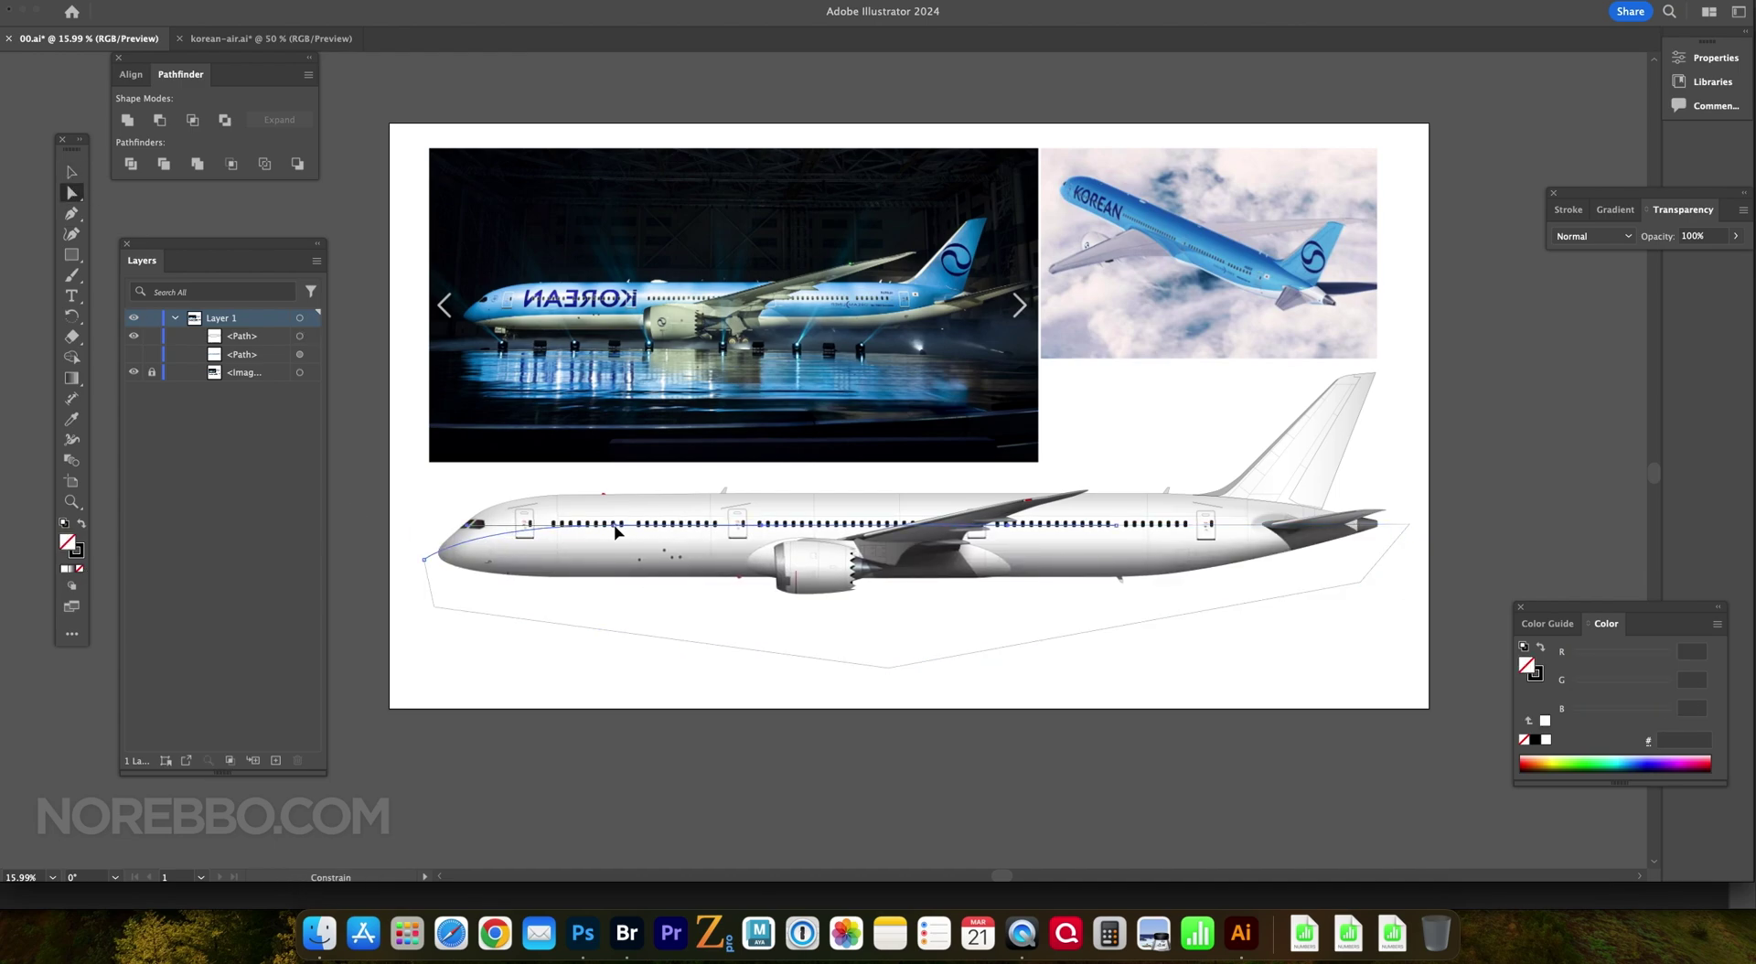
{"action": "left_click_drag", "start_coordinate": [888, 667], "coordinate": [882, 618]}
{"action": "left_click_drag", "start_coordinate": [1409, 524], "coordinate": [1390, 523]}
{"action": "key", "text": "shift+x"}
- Paste the outline into Photoshop's bling group as a 35% guide shape aligned to the fuselage
{"action": "left_click", "coordinate": [71, 172]}
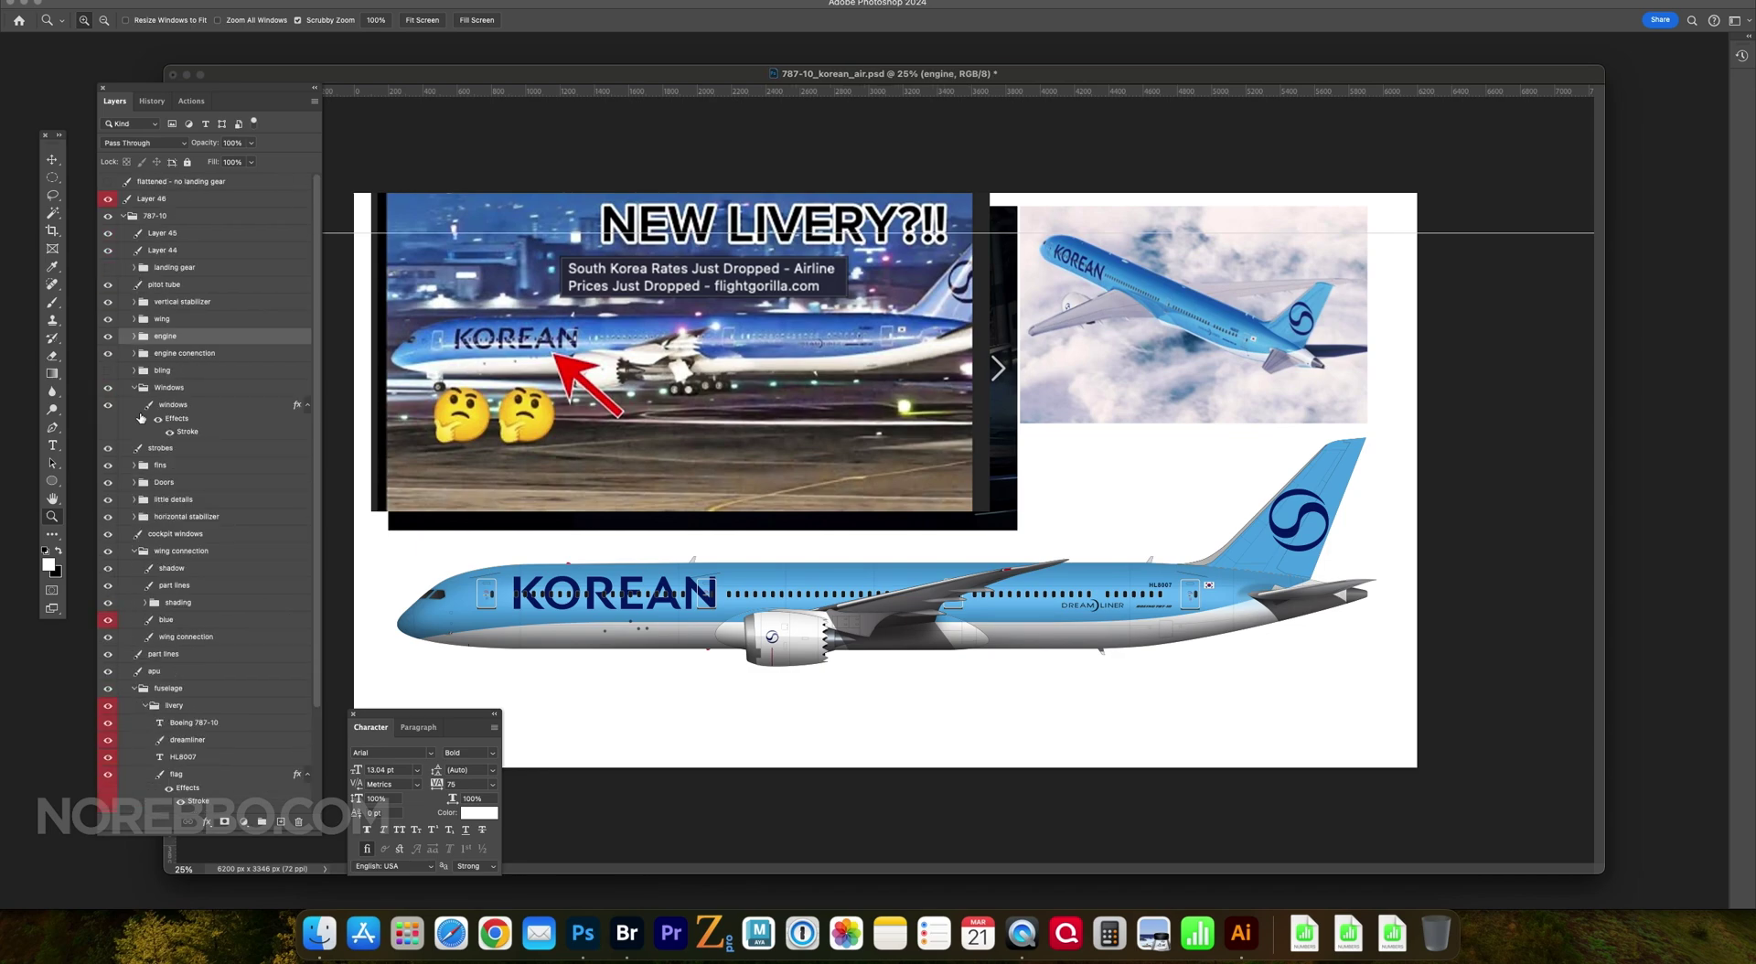
{"action": "double_click", "coordinate": [165, 370]}
{"action": "key", "text": "ctrl+v"}
{"action": "key", "text": "Return"}
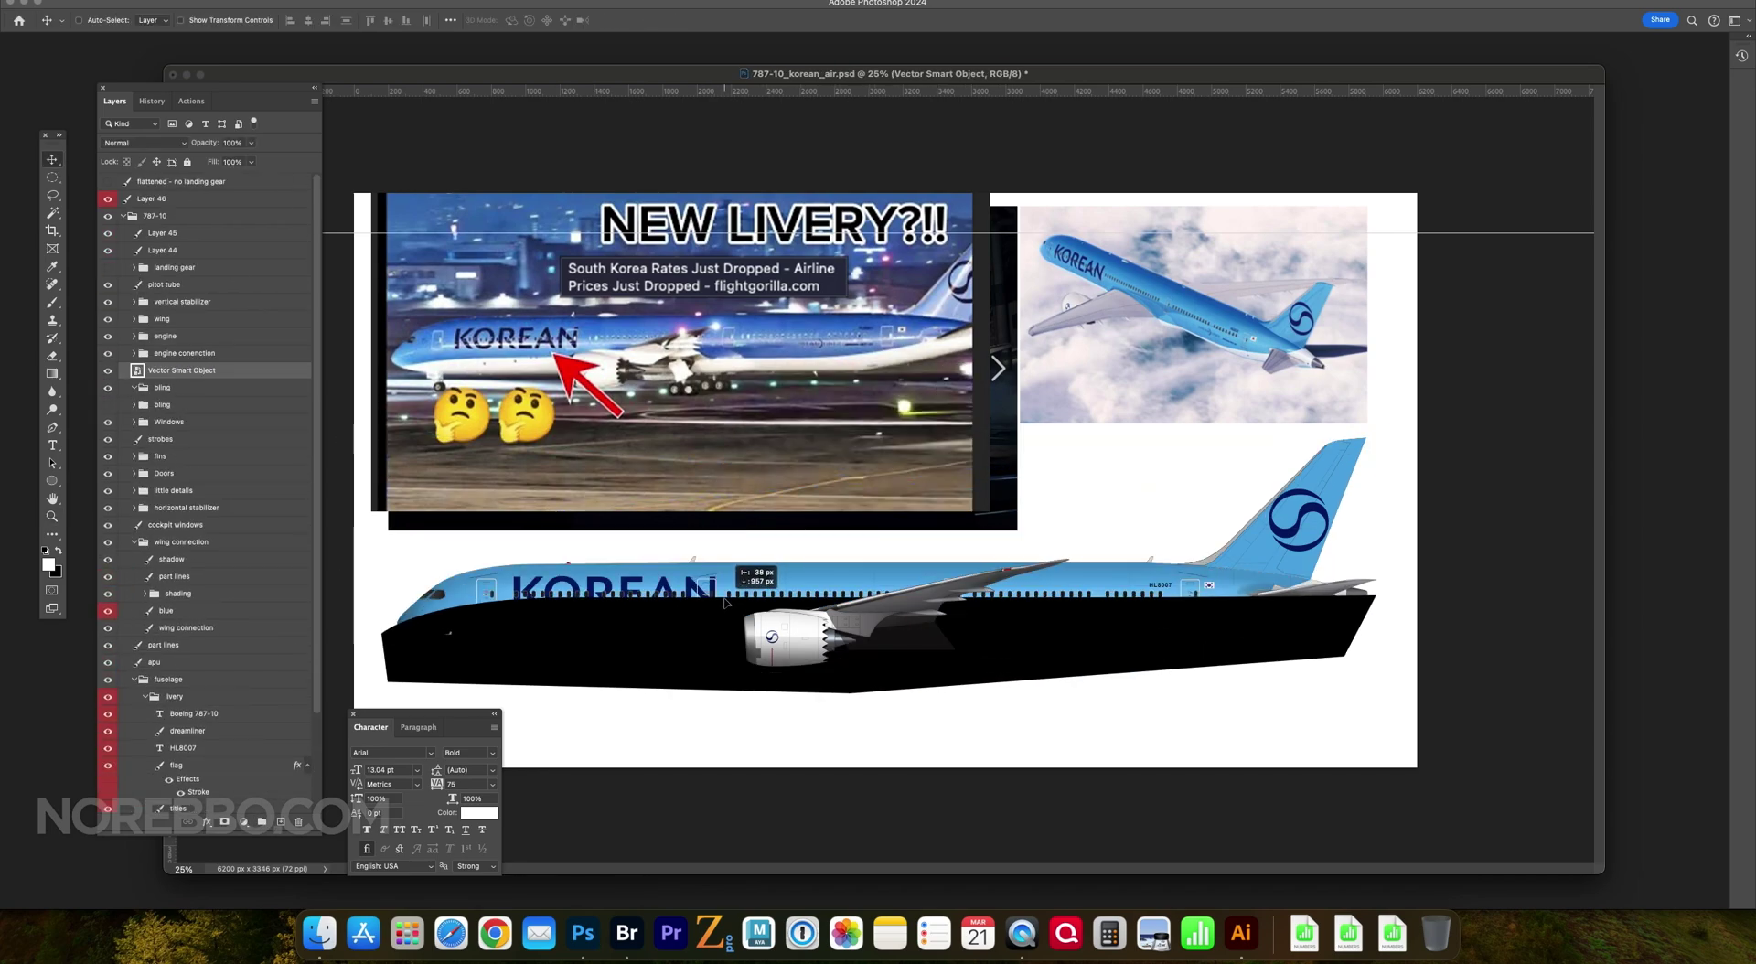
{"action": "left_click_drag", "start_coordinate": [201, 372], "coordinate": [201, 389]}
{"action": "key", "text": "3"}
{"action": "key", "text": "5"}
{"action": "left_click_drag", "start_coordinate": [514, 559], "coordinate": [517, 561]}
{"action": "key", "text": "0"}
- Add a 'dark' layer with a dark gradient over the lower fuselage
{"action": "key", "text": "ctrl+shift+n"}
{"action": "type", "text": "dark"}
{"action": "key", "text": "Return"}
{"action": "left_click", "coordinate": [108, 405]}
{"action": "key", "text": "d"}
{"action": "key", "text": "g"}
{"action": "left_click", "coordinate": [148, 404], "text": "ctrl"}
{"action": "mouse_move", "coordinate": [869, 631]}
{"action": "left_mouse_down"}
{"action": "mouse_move", "coordinate": [869, 590]}
{"action": "mouse_move", "coordinate": [869, 608]}
{"action": "left_mouse_up"}
- Add a 'light' layer with a white gradient and set its opacity to 22%
{"action": "key", "text": "ctrl+shift+n"}
{"action": "type", "text": "light"}
{"action": "key", "text": "Return"}
{"action": "key", "text": "x"}
{"action": "key", "text": "ctrl+d"}
{"action": "scroll", "coordinate": [313, 656], "scroll_direction": "down", "scroll_amount": 5}
{"action": "scroll", "coordinate": [312, 431], "scroll_direction": "up", "scroll_amount": 5}
{"action": "left_click_drag", "start_coordinate": [250, 142], "coordinate": [203, 160]}
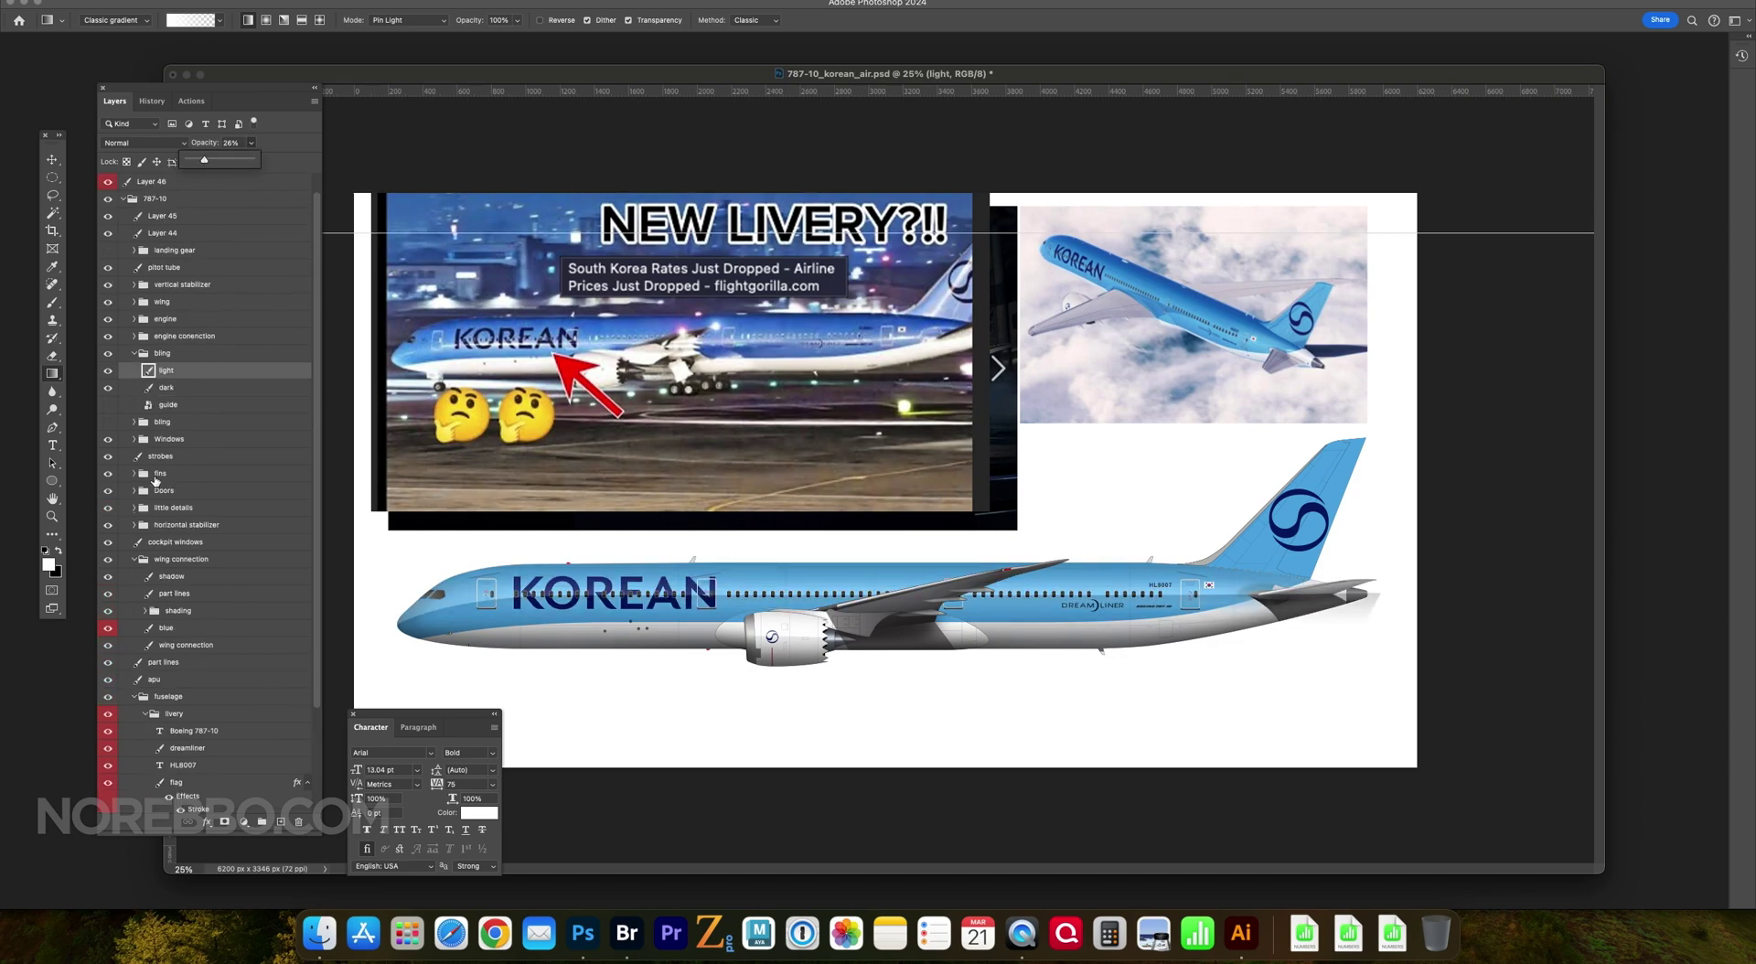
- Trim the dark and light gradient layers to the fuselage shape selection
{"action": "left_click", "coordinate": [148, 404], "text": "ctrl"}
{"action": "key", "text": "ctrl+shift+i"}
{"action": "left_click", "coordinate": [195, 388]}
{"action": "key", "text": "ctrl+d"}
{"action": "left_click", "coordinate": [166, 371]}
{"action": "key", "text": "e"}
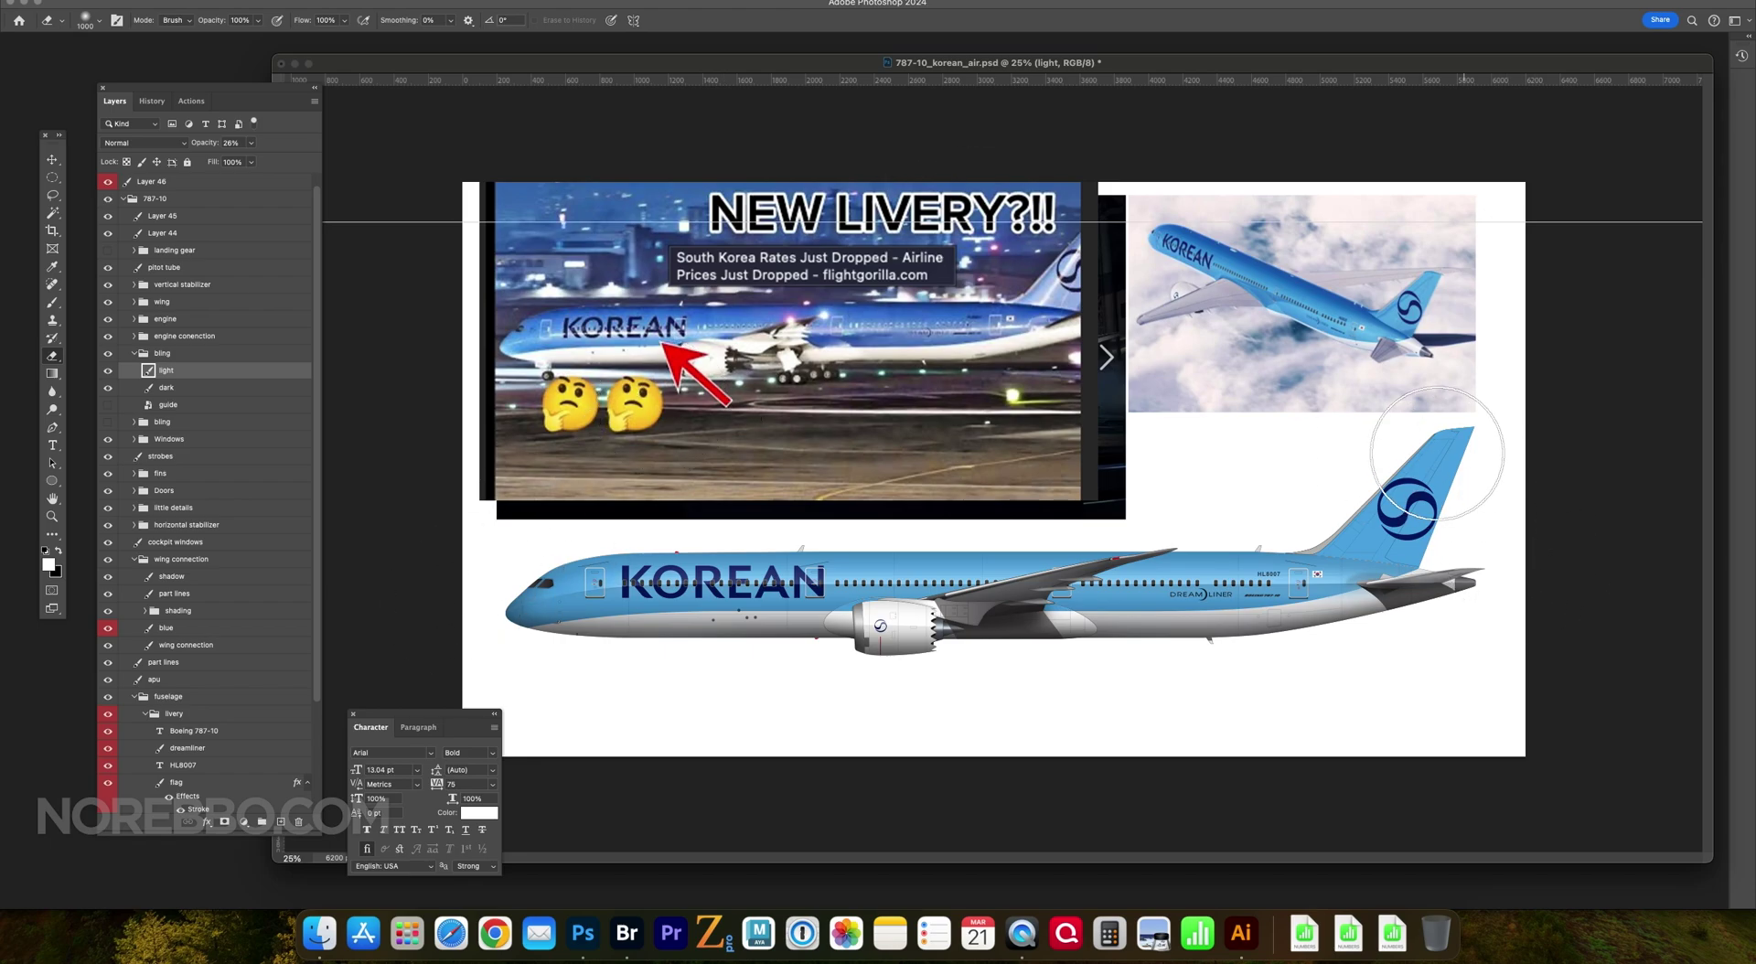
{"action": "key", "text": "alt+bracketleft"}
{"action": "key", "text": "z"}
{"action": "left_click_drag", "start_coordinate": [1130, 70], "coordinate": [996, 72]}
- Add a gradient highlight layer on the tail logo at about 27% opacity in the vertical stabilizer group
{"action": "key", "text": "v"}
{"action": "left_click", "coordinate": [134, 284]}
{"action": "left_click", "coordinate": [171, 302]}
{"action": "key", "text": "ctrl+shift+alt+n"}
{"action": "key", "text": "g"}
{"action": "left_click_drag", "start_coordinate": [1299, 548], "coordinate": [1204, 485]}
{"action": "key", "text": "l"}
{"action": "left_click", "coordinate": [1330, 417]}
{"action": "key", "text": "Escape"}
{"action": "left_click_drag", "start_coordinate": [251, 143], "coordinate": [206, 165]}
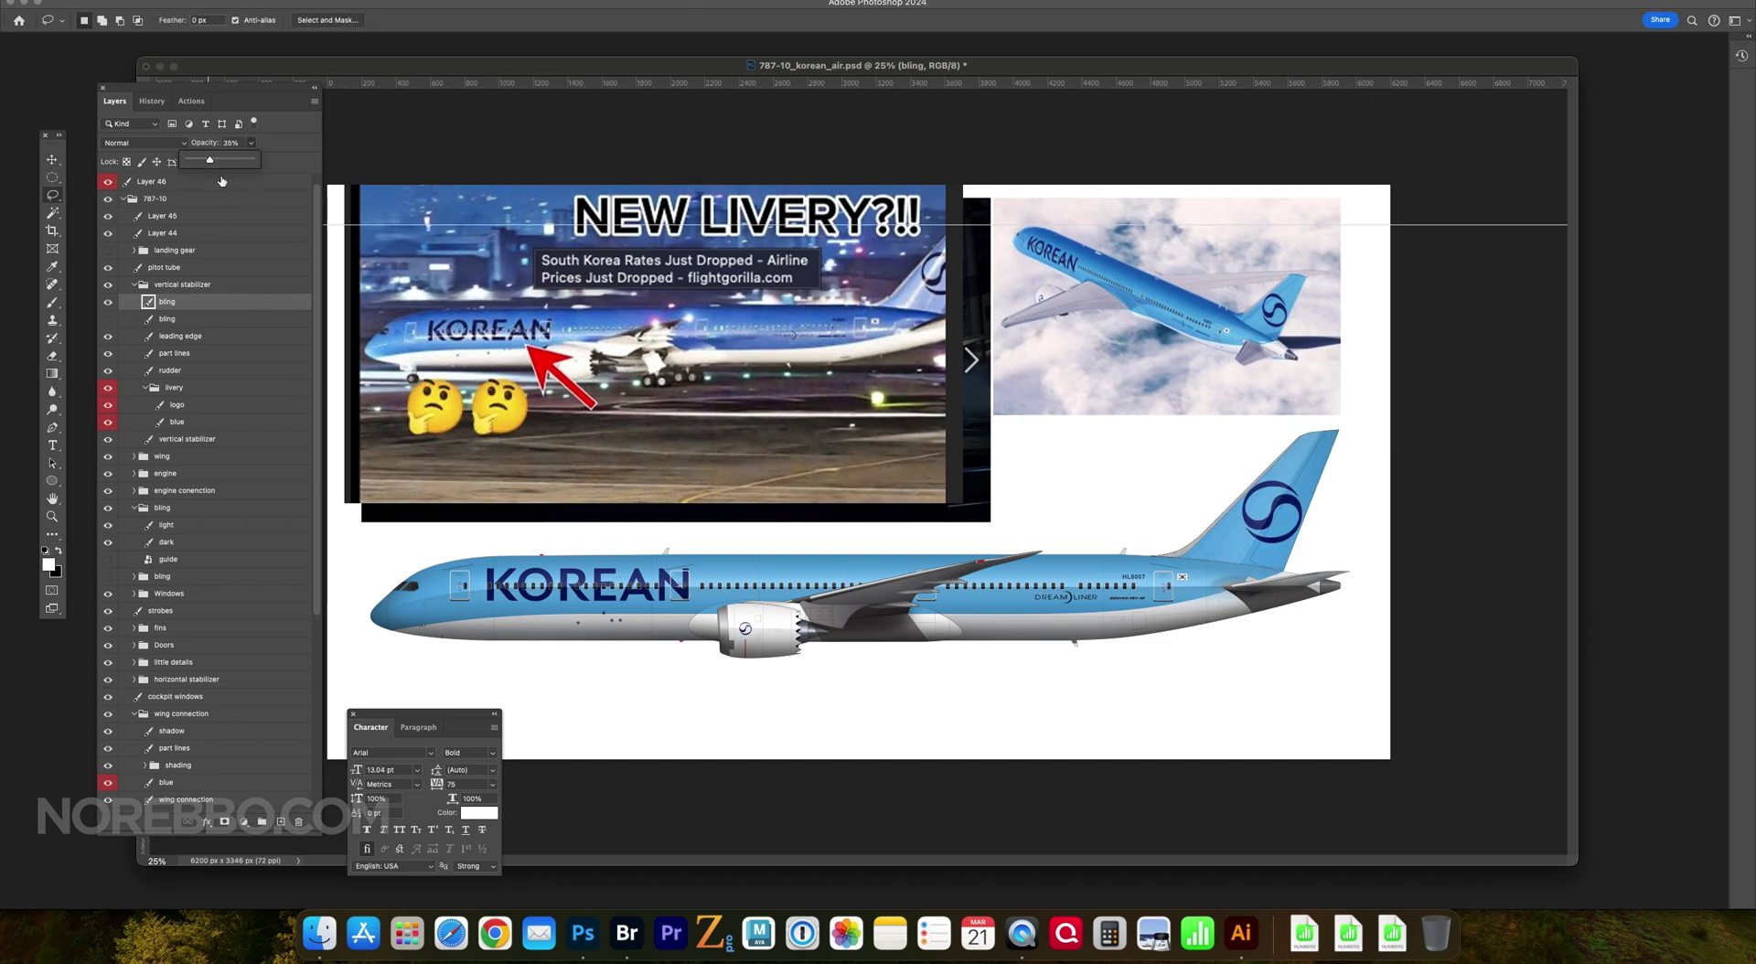
{"action": "left_click_drag", "start_coordinate": [174, 301], "coordinate": [174, 361]}
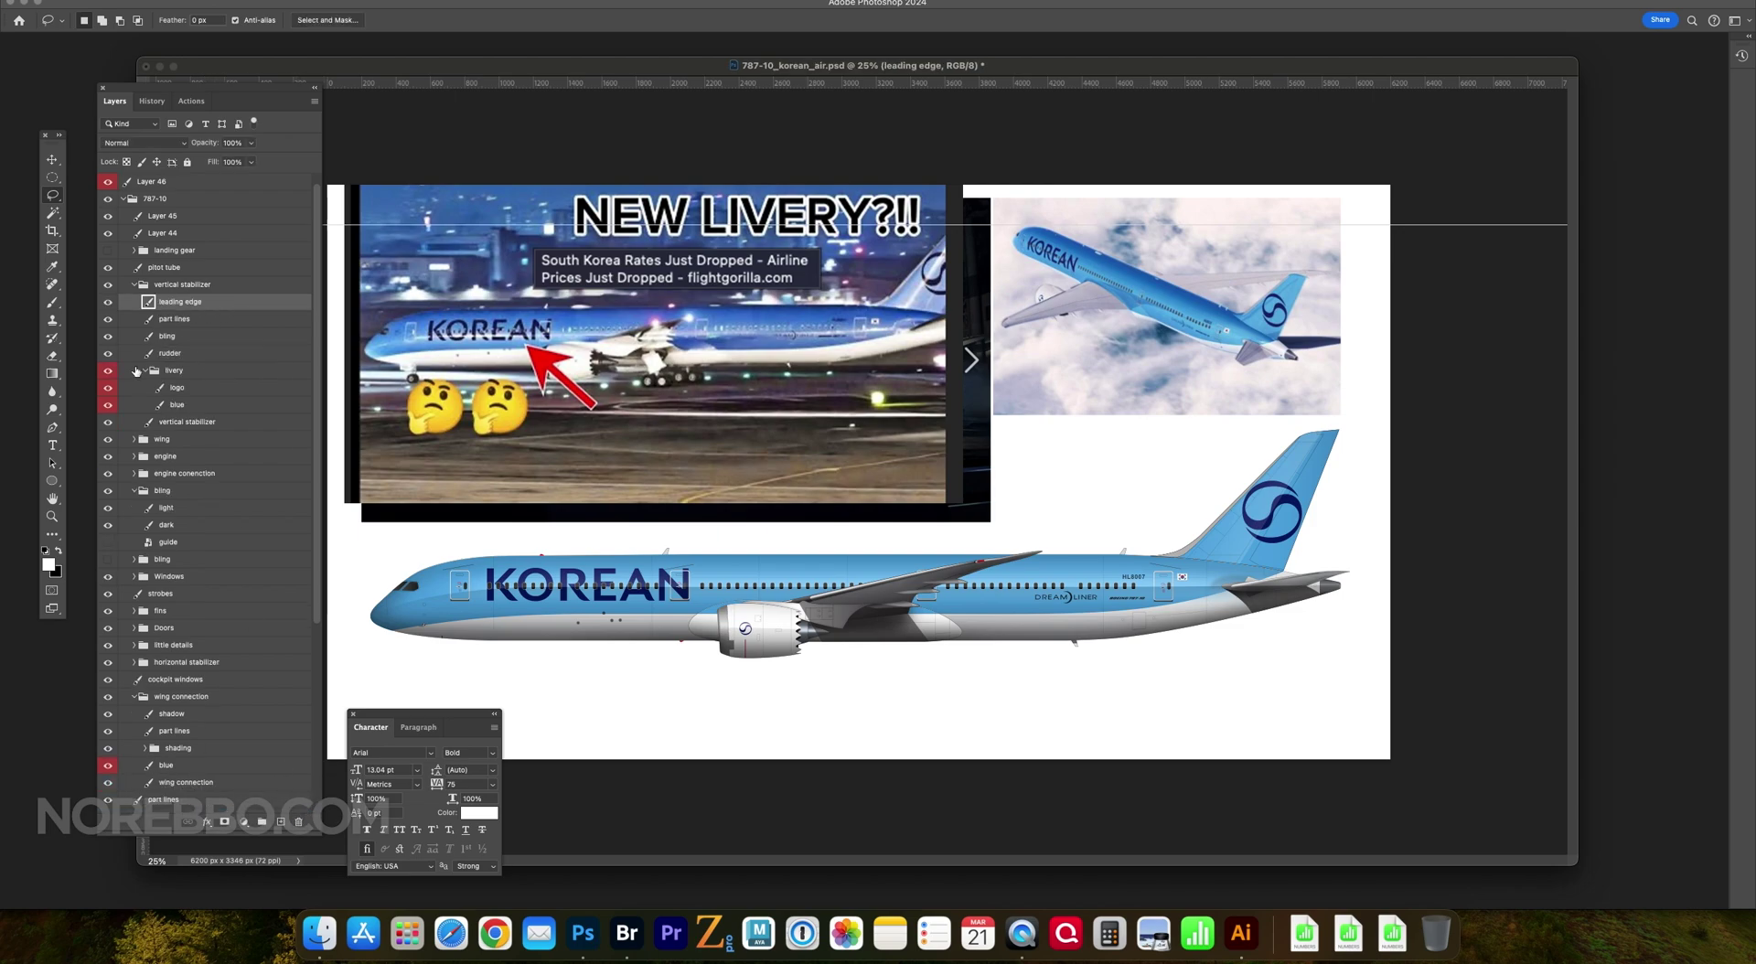
{"action": "left_click", "coordinate": [179, 301]}
{"action": "left_click", "coordinate": [145, 386]}
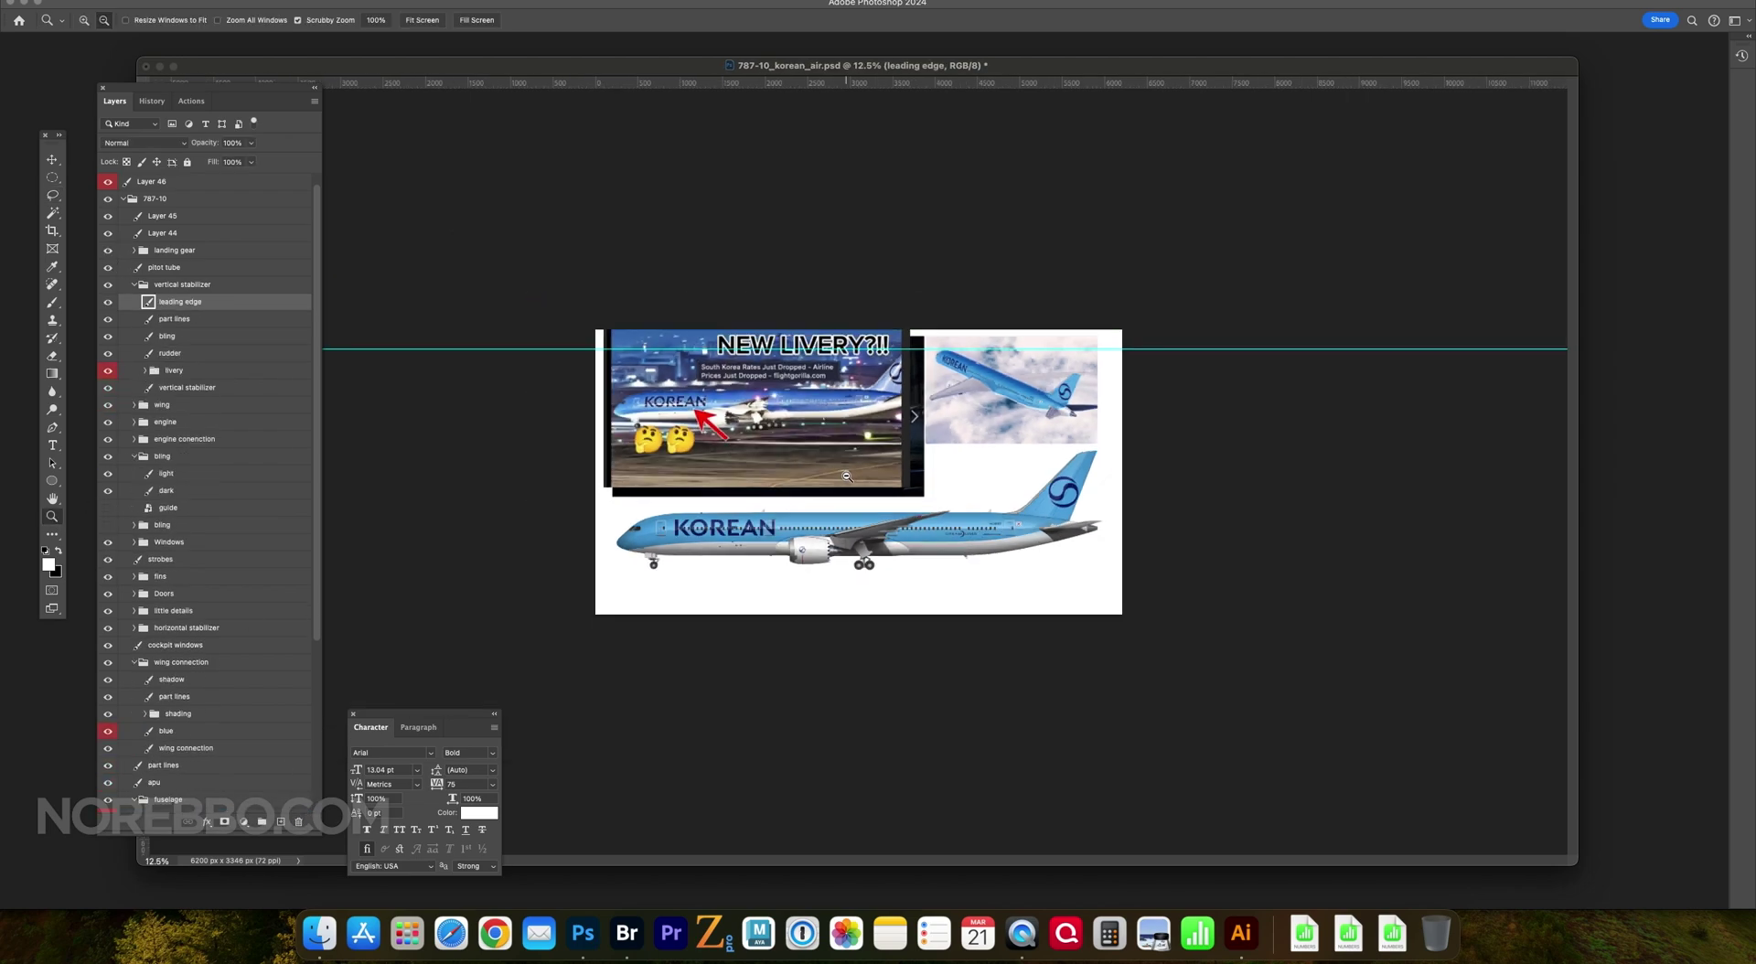
- Delete the NEW LIVERY screenshot, hangar photo and sky photo reference layers
{"action": "key", "text": "v"}
{"action": "left_click", "coordinate": [692, 489], "text": "super"}
{"action": "key", "text": "Delete"}
{"action": "left_click", "coordinate": [692, 489], "text": "super"}
{"action": "key", "text": "Delete"}
{"action": "left_click", "coordinate": [692, 489], "text": "super"}
{"action": "key", "text": "Delete"}
{"action": "key", "text": "z"}
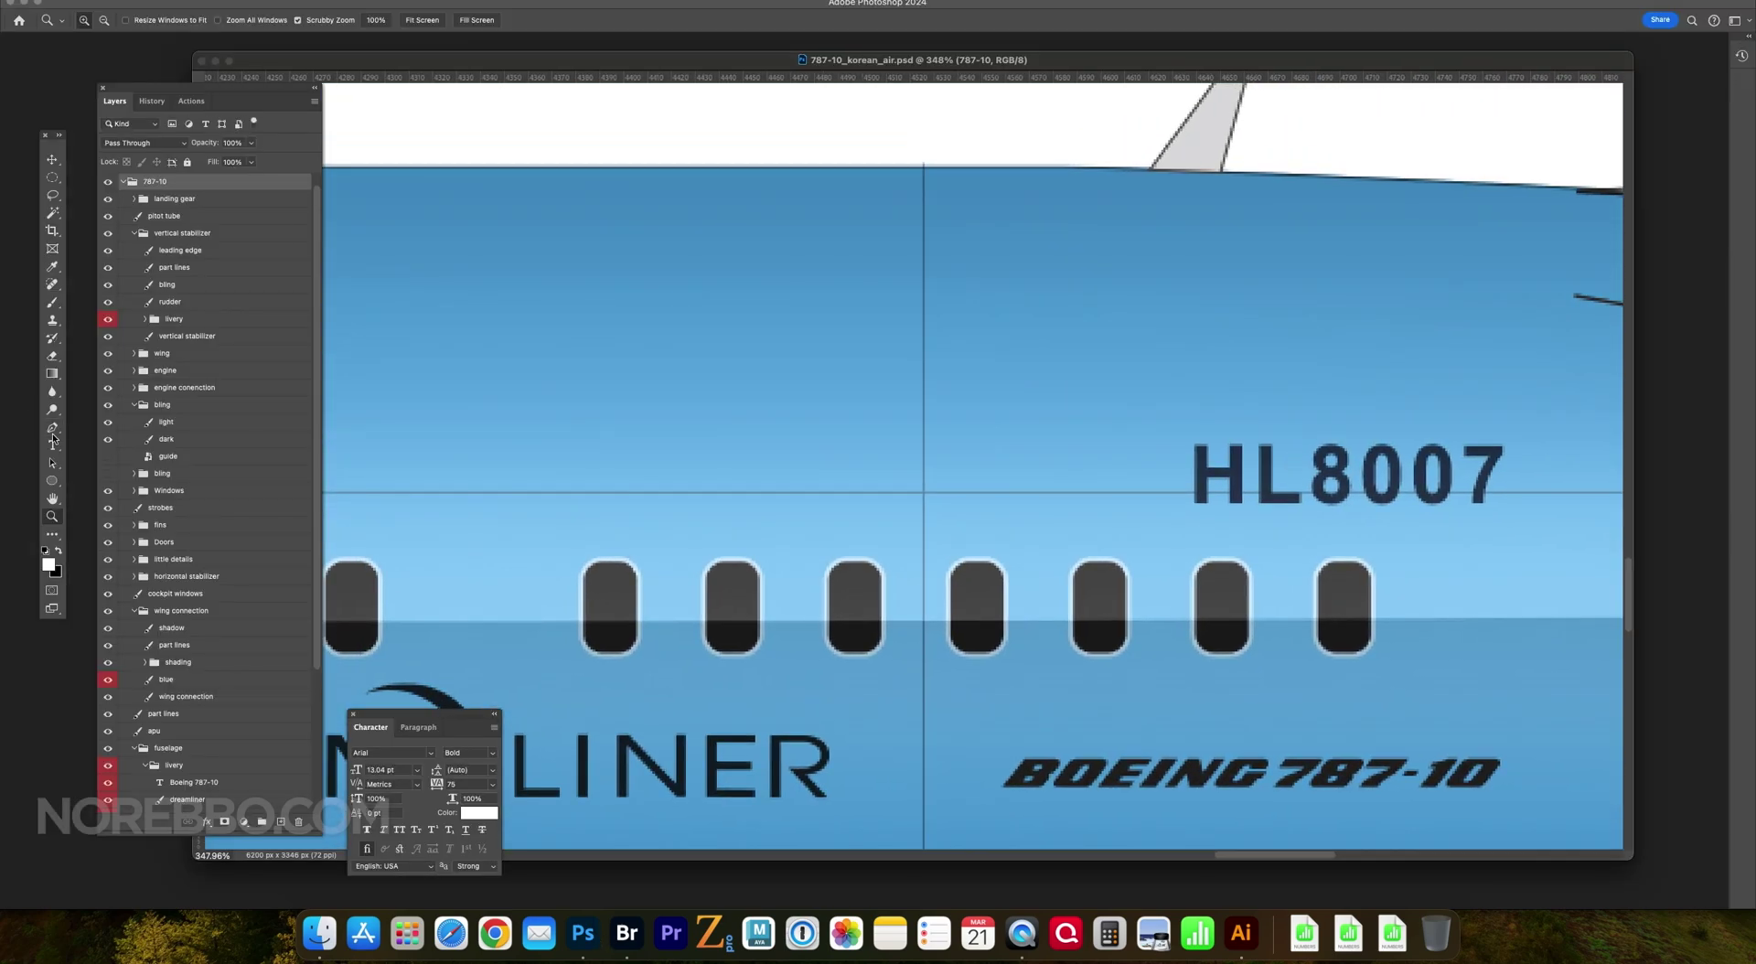
- Change the registration to HL8515 and create a '515' text layer in the front landing gear group
{"action": "left_click_drag", "start_coordinate": [1363, 471], "coordinate": [1477, 433]}
{"action": "type", "text": "515"}
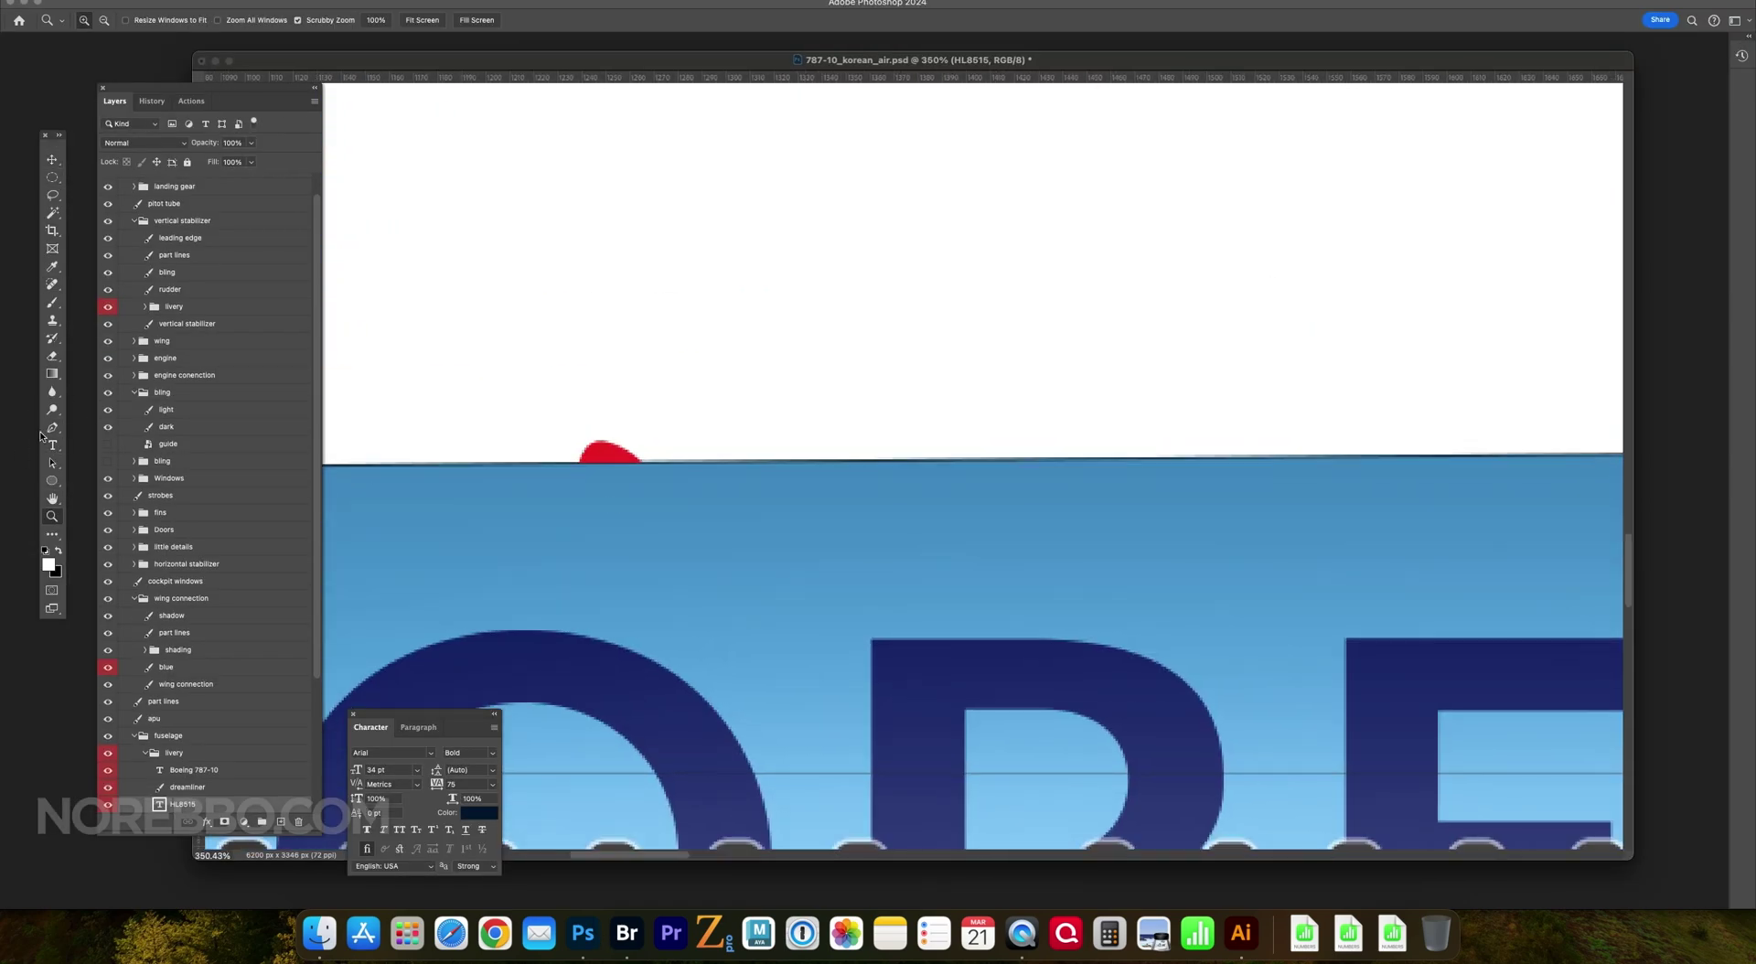
{"action": "left_click", "coordinate": [52, 444]}
{"action": "scroll", "coordinate": [152, 240], "scroll_direction": "up", "scroll_amount": 2}
{"action": "left_click", "coordinate": [190, 267]}
{"action": "left_click", "coordinate": [517, 284]}
{"action": "type", "text": "8"}
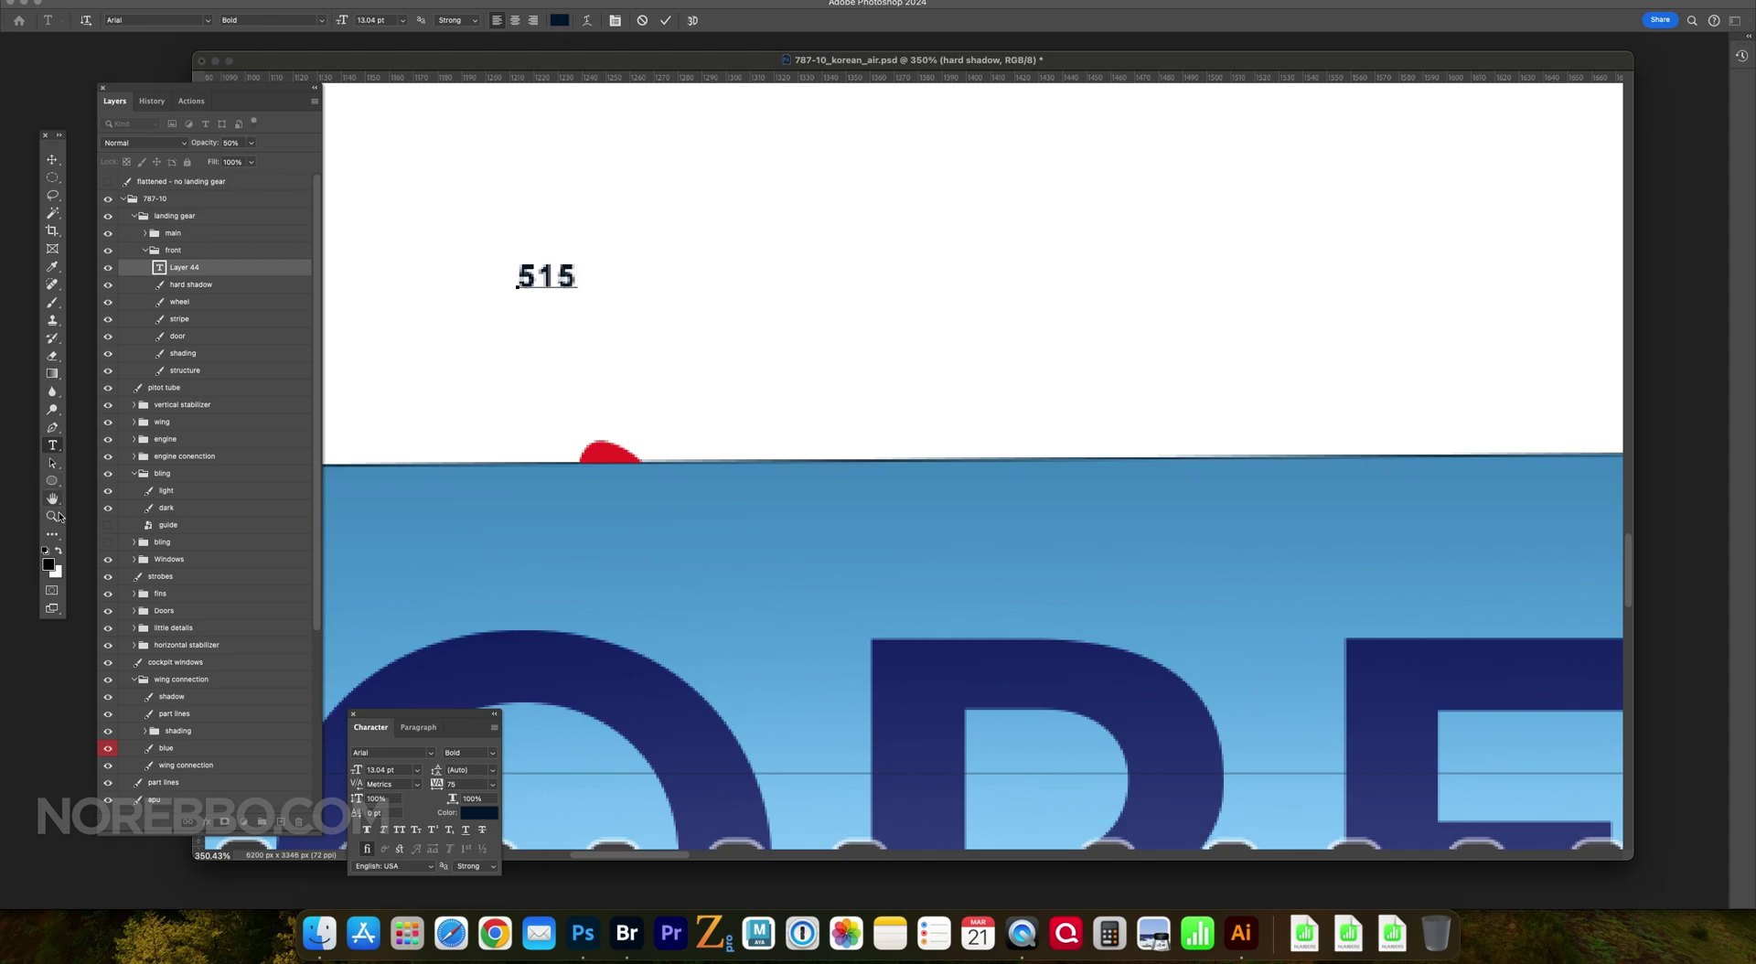
{"action": "key", "text": "super+Return"}
- Move the '515' text onto the nose gear door and fit it with Free Transform
{"action": "key", "text": "v"}
{"action": "key", "text": "super+0"}
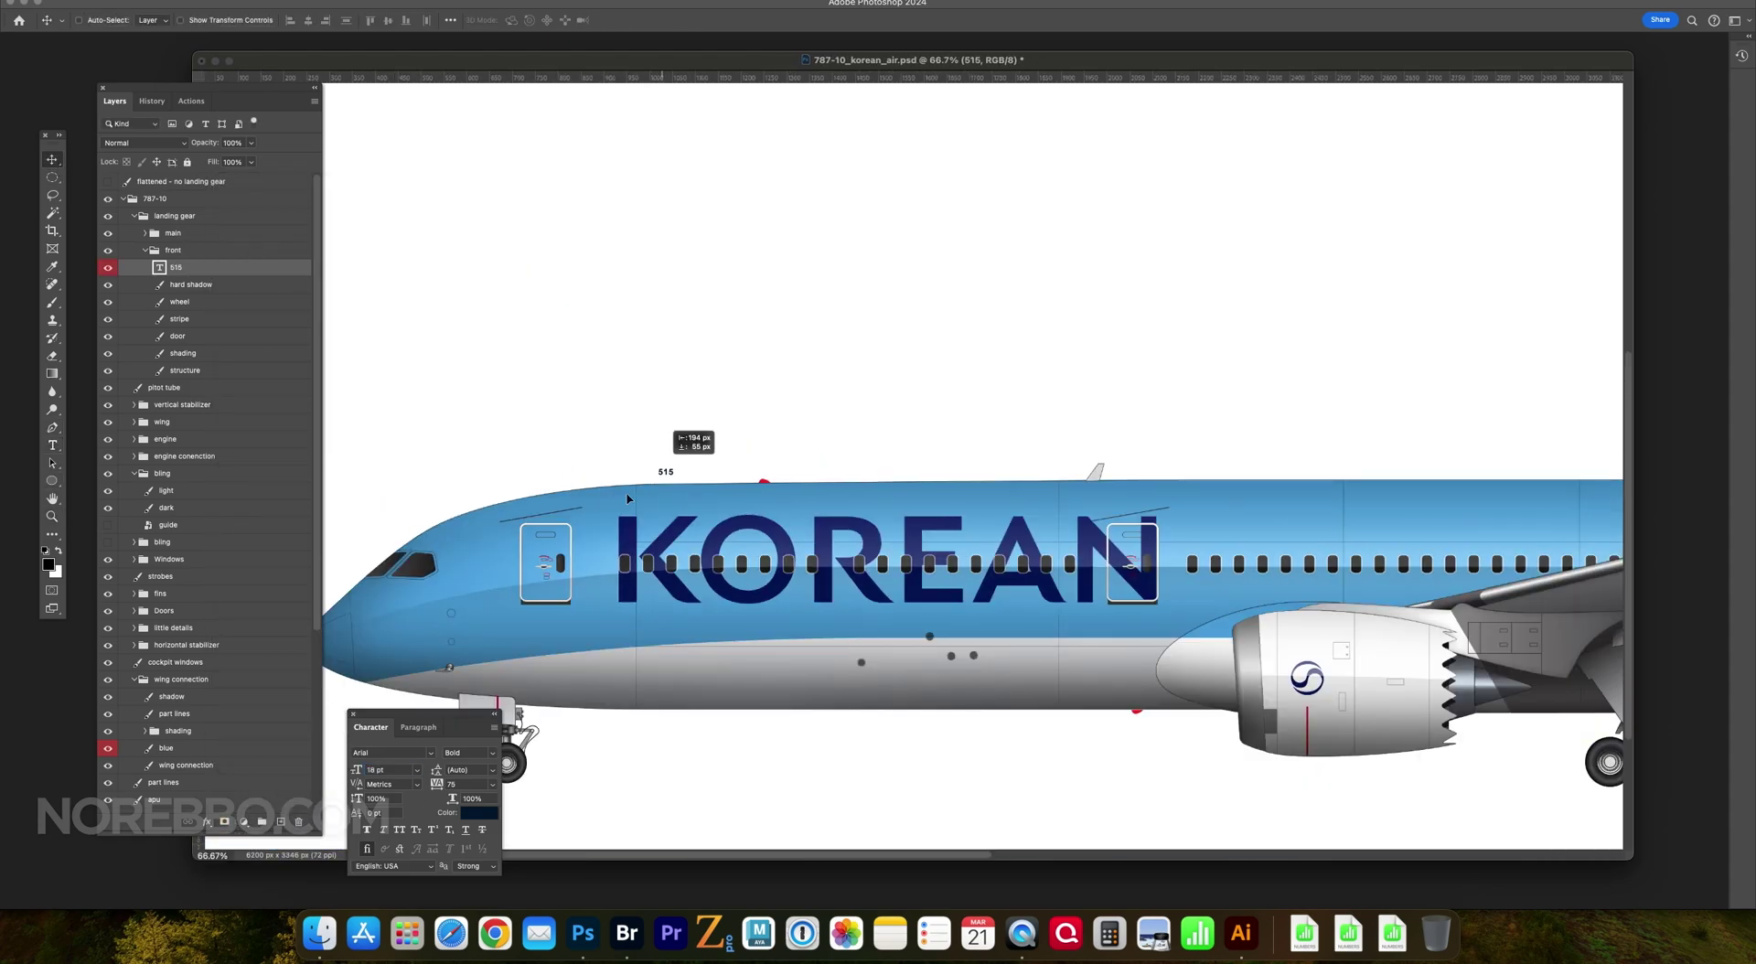
{"action": "left_click_drag", "start_coordinate": [562, 578], "coordinate": [519, 677]}
{"action": "key", "text": "z"}
{"action": "left_click", "coordinate": [384, 702]}
{"action": "left_click", "coordinate": [173, 6]}
{"action": "left_click", "coordinate": [191, 310]}
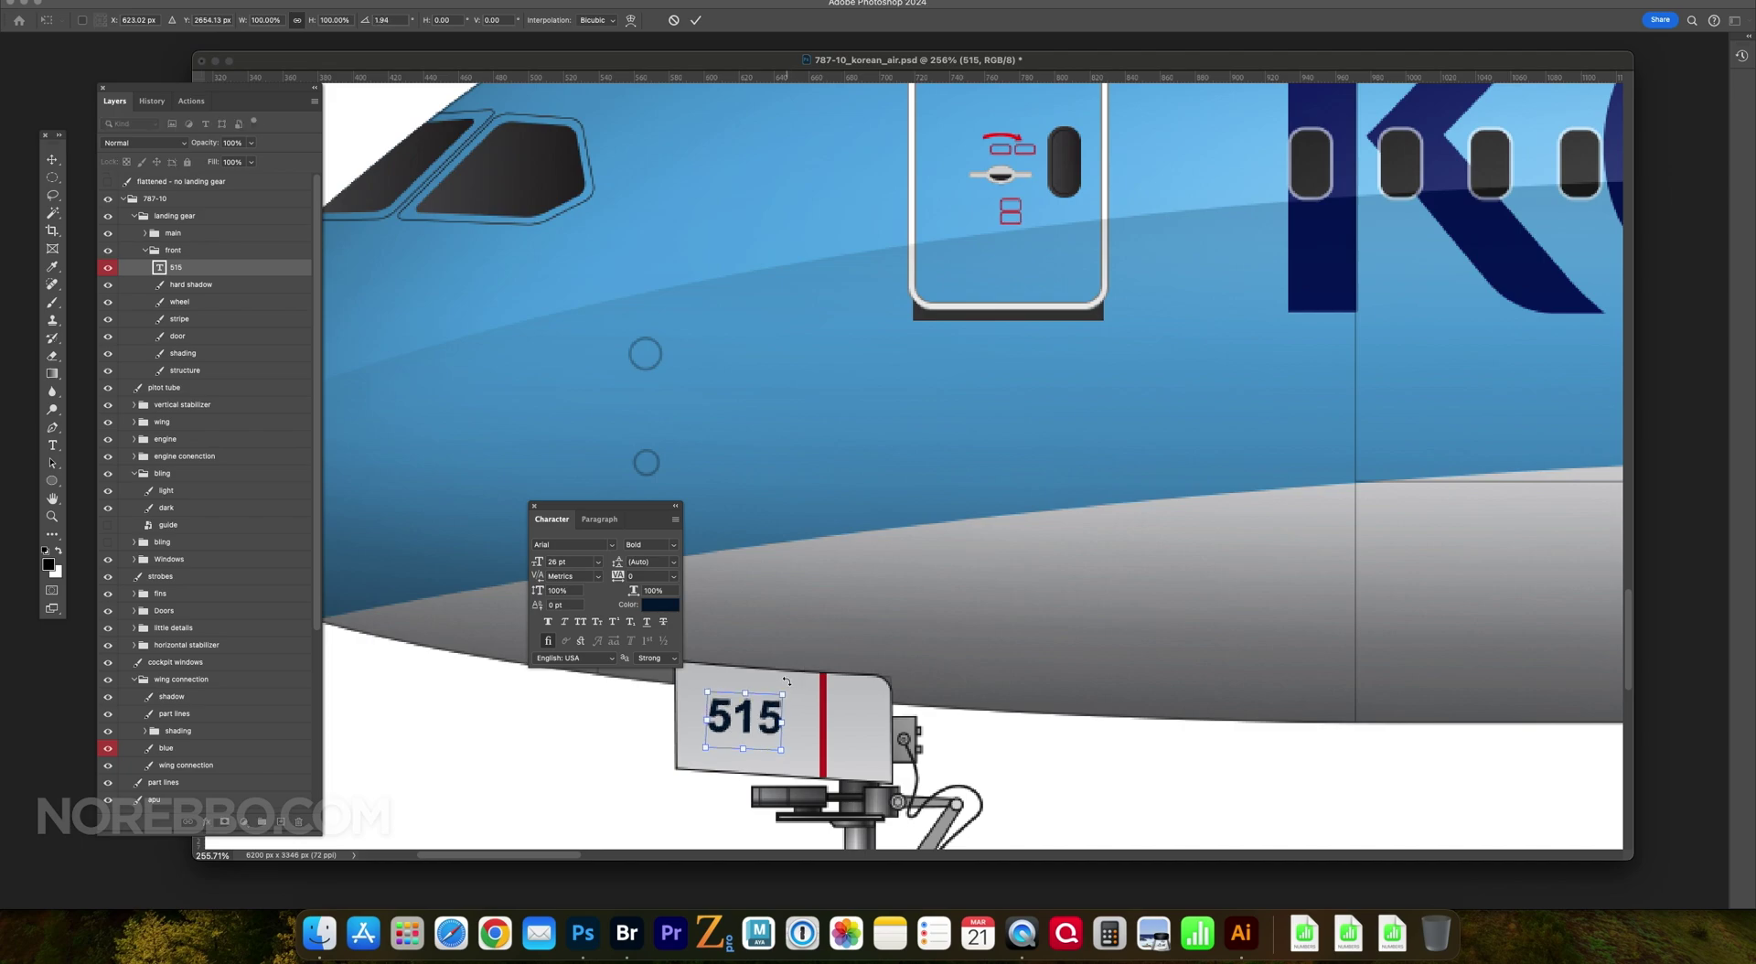
{"action": "key", "text": "Return"}
{"action": "key", "text": "super+0"}
{"action": "left_click", "coordinate": [534, 506]}
{"action": "key", "text": "super+minus"}
- Set top shadow killer to 61%, then add a merged 'flattened - no landing gear' copy above
{"action": "key", "text": "v"}
{"action": "left_click", "coordinate": [785, 552], "text": "super"}
{"action": "left_click_drag", "start_coordinate": [225, 162], "coordinate": [262, 161]}
{"action": "key", "text": "super+j"}
{"action": "key", "text": "super+e"}
{"action": "left_click_drag", "start_coordinate": [941, 451], "coordinate": [941, 244]}
{"action": "double_click", "coordinate": [185, 181]}
{"action": "key", "text": "Return"}
{"action": "key", "text": "Tab"}
{"action": "key", "text": "super+plus"}
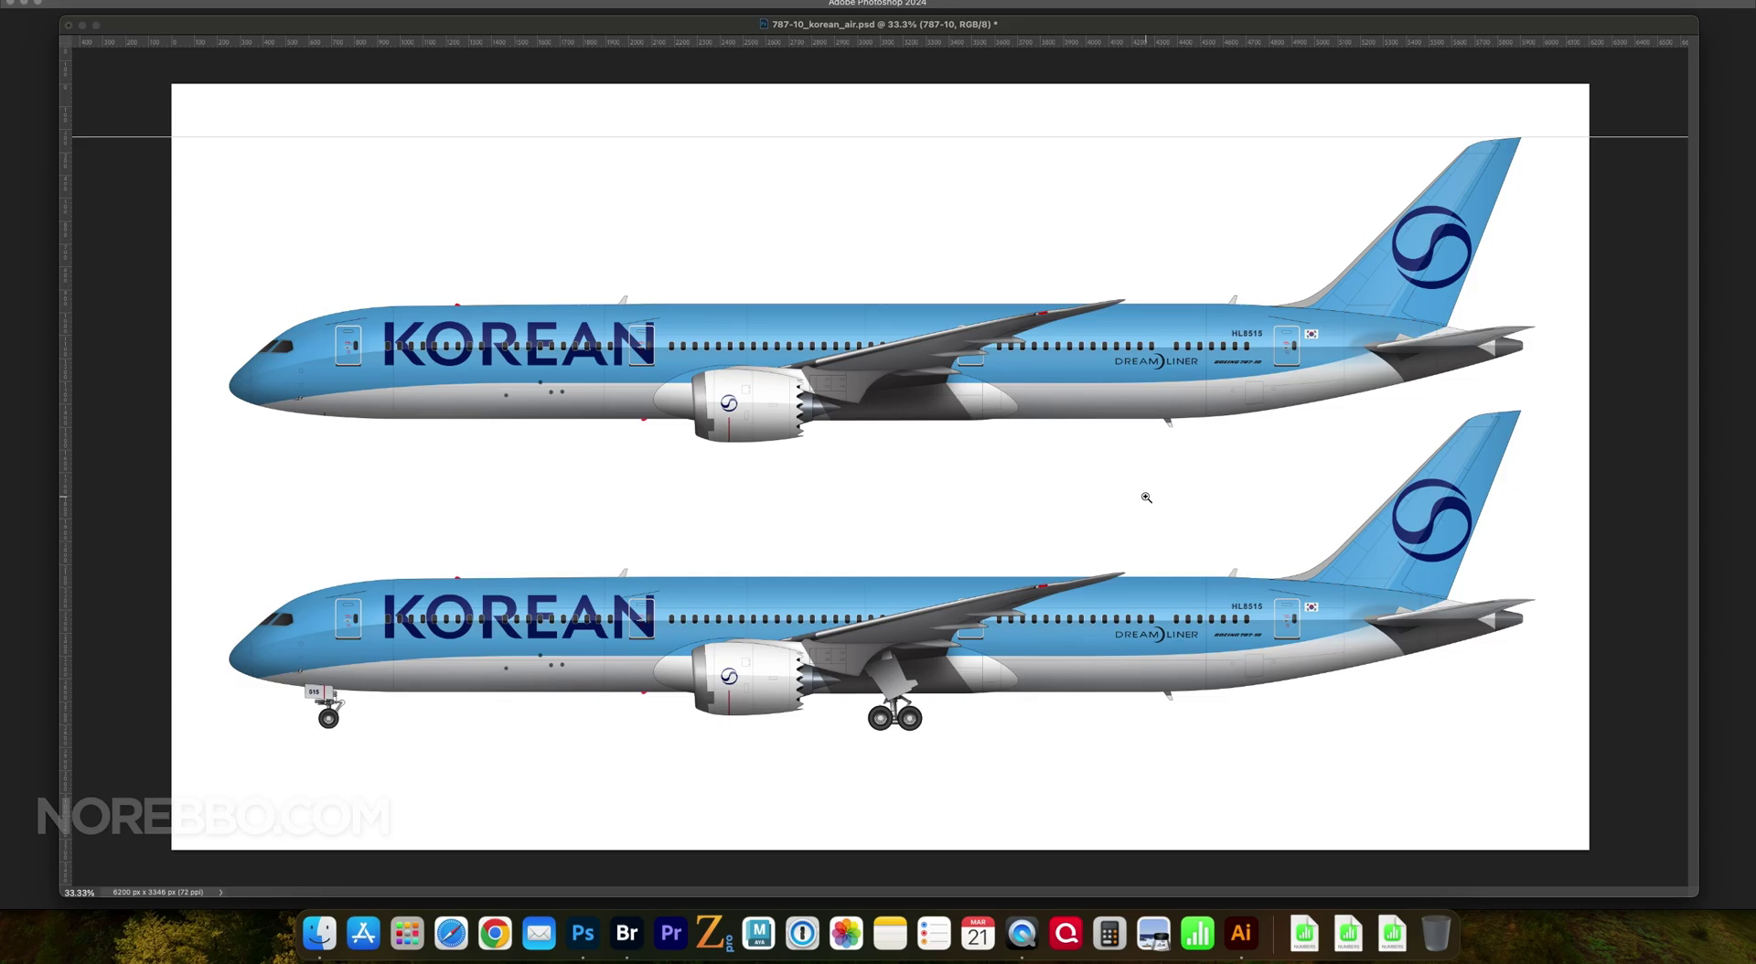